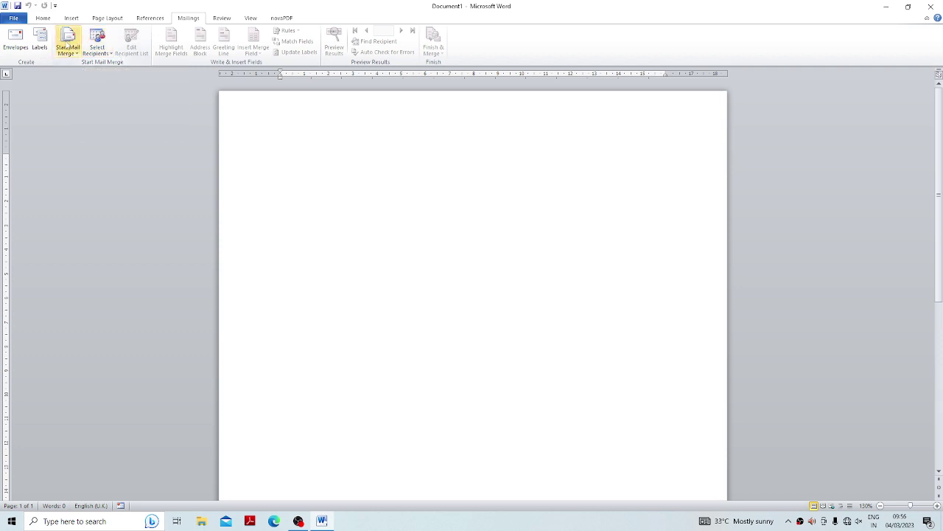
Choose Letters as the merge document type and launch the Step-by-Step Mail Merge Wizard.
{"action": "left_click", "coordinate": [69, 53]}
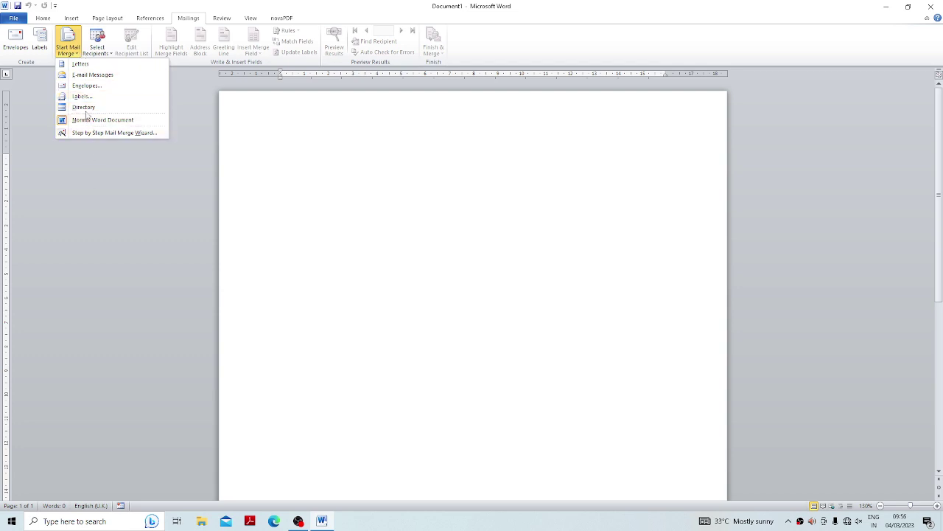
{"action": "left_click", "coordinate": [78, 64]}
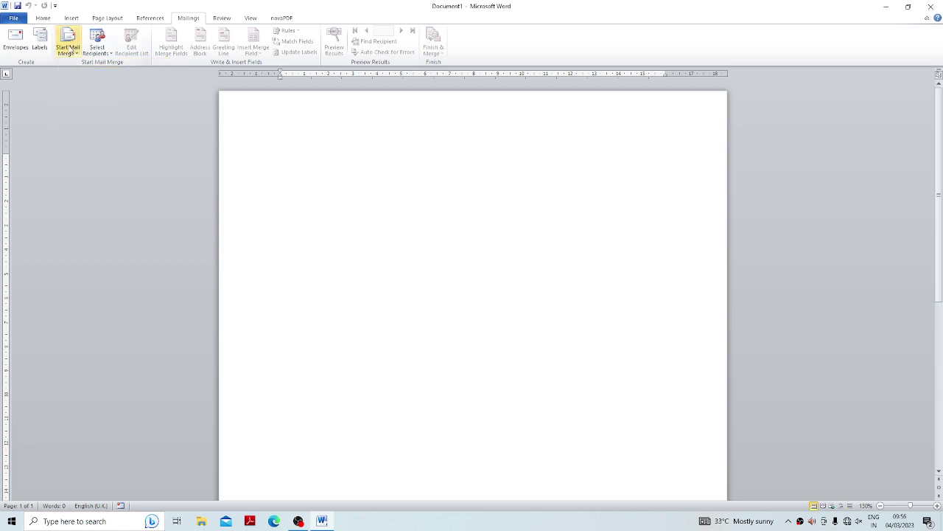
{"action": "left_click", "coordinate": [70, 50]}
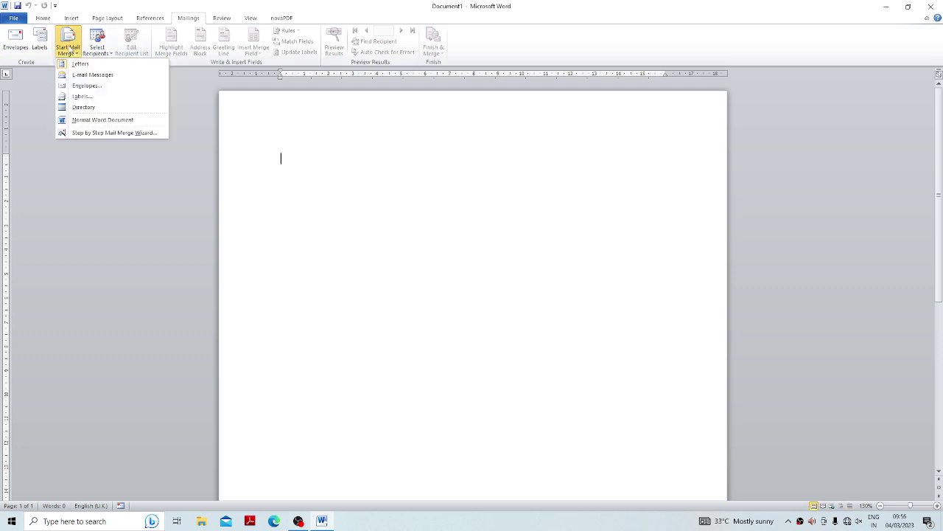
{"action": "left_click", "coordinate": [115, 132]}
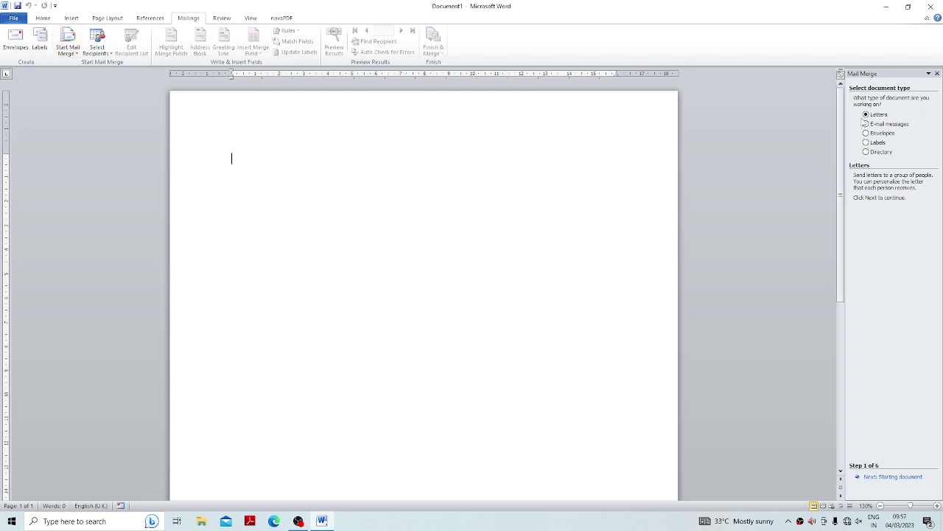
Advance the wizard to Select recipients, starting from the current document.
{"action": "left_click", "coordinate": [895, 477]}
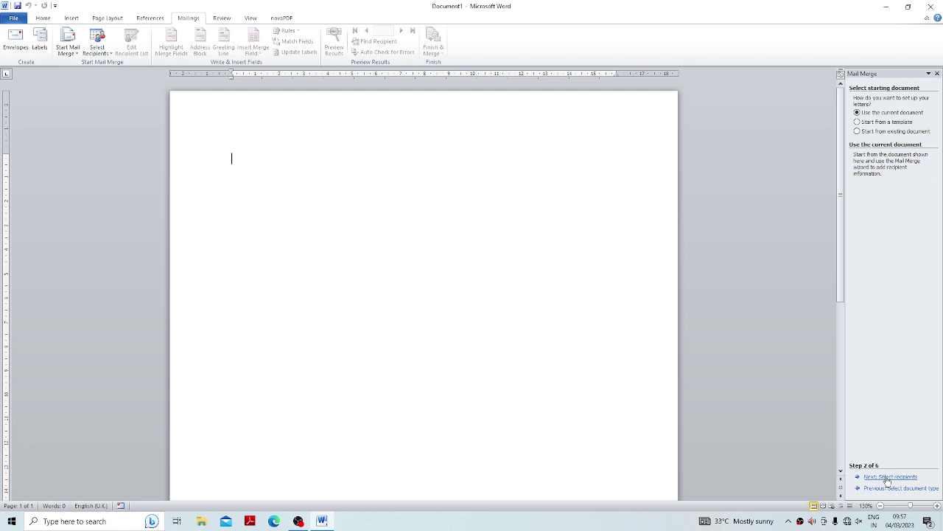
{"action": "left_click", "coordinate": [858, 132]}
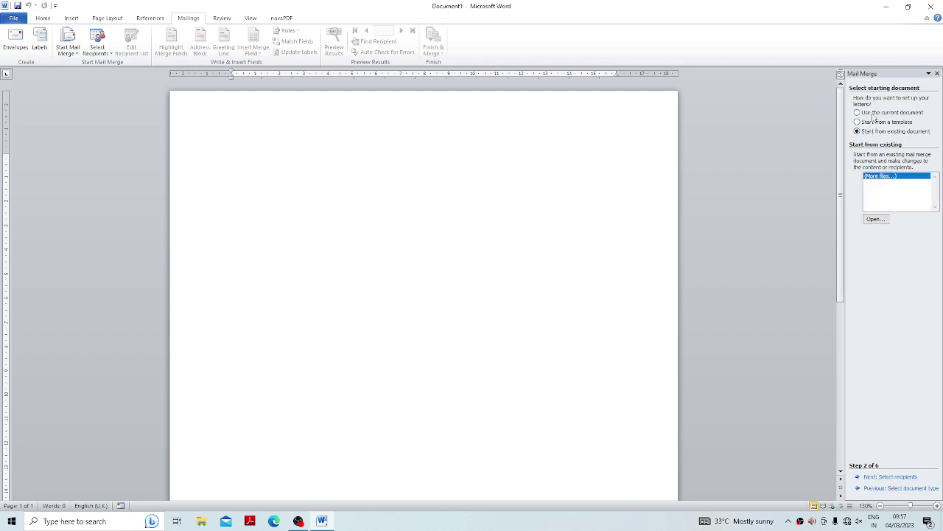
{"action": "left_click", "coordinate": [875, 113]}
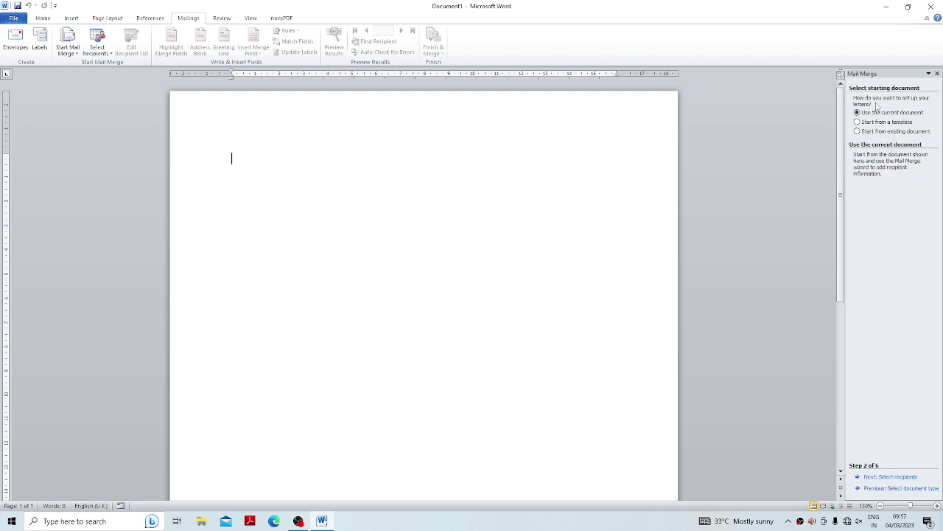
{"action": "left_click", "coordinate": [885, 478]}
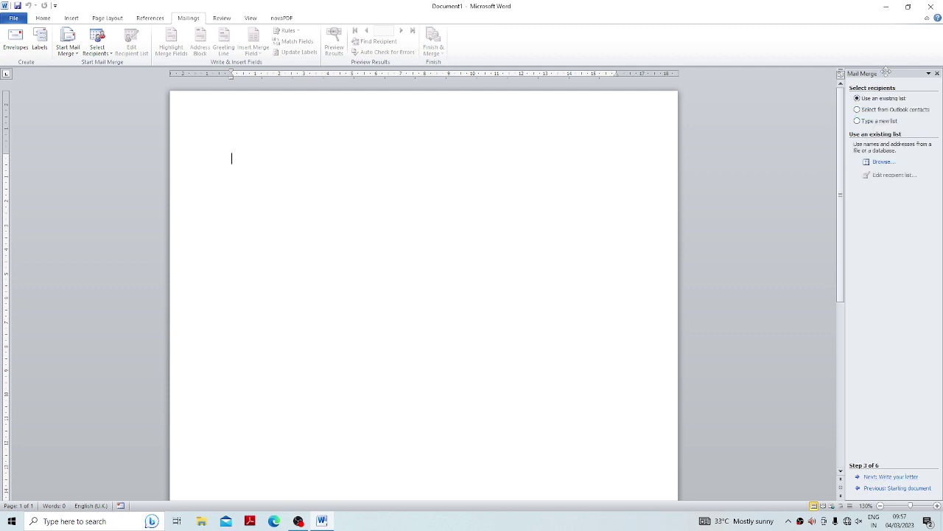
Glance at the Select Recipients options, dismiss them, and close the Mail Merge pane.
{"action": "left_click", "coordinate": [98, 46]}
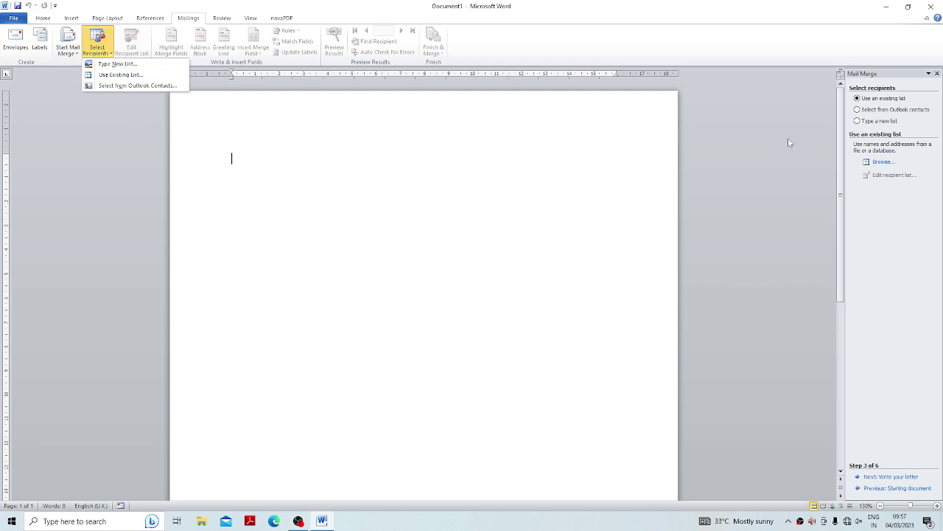
{"action": "key", "text": "Escape"}
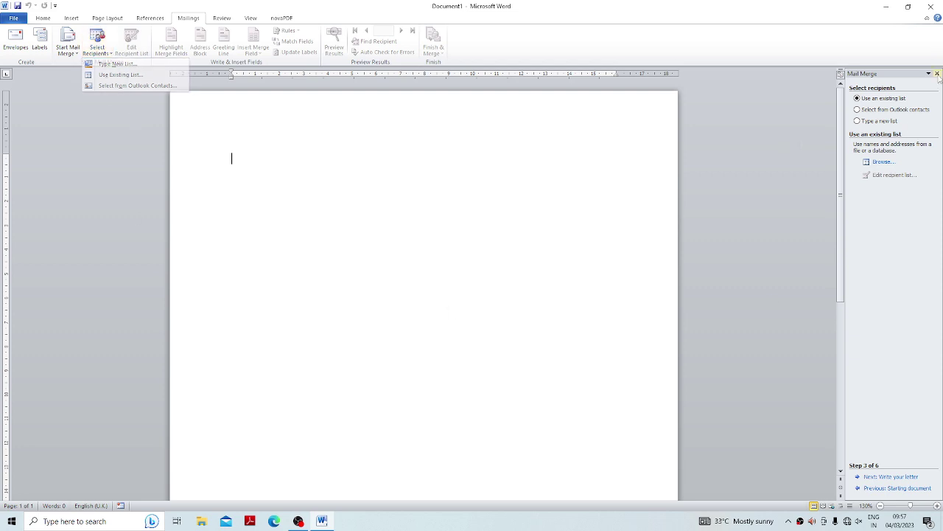
{"action": "left_click", "coordinate": [937, 73]}
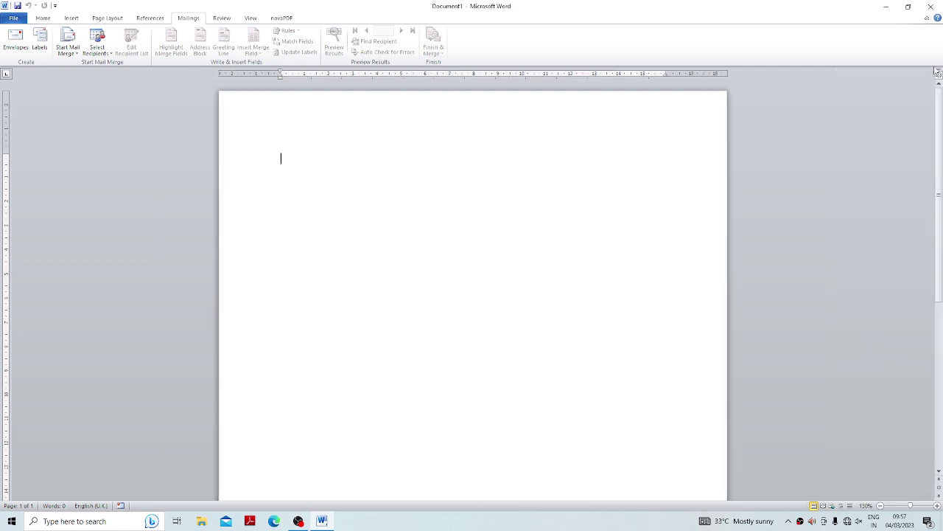
Open the Select Recipients dropdown on the Mailings ribbon.
{"action": "left_click", "coordinate": [101, 56]}
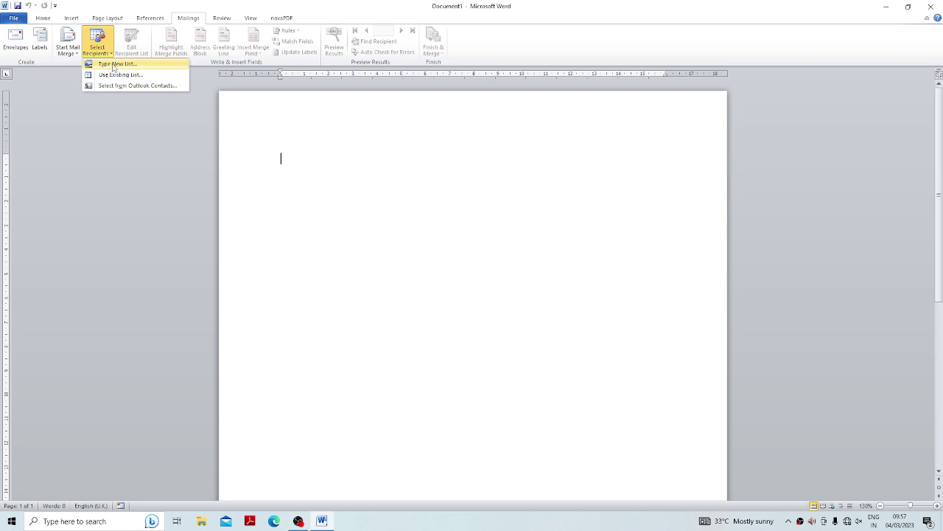
Start a new typed recipient list and step through its First Name to Address Line 1 columns.
{"action": "left_click", "coordinate": [113, 65]}
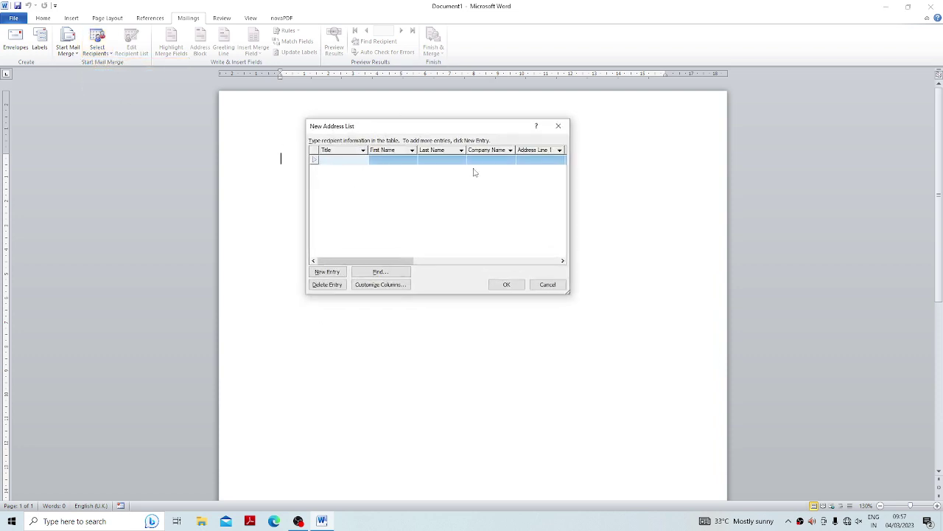
{"action": "left_click", "coordinate": [402, 161]}
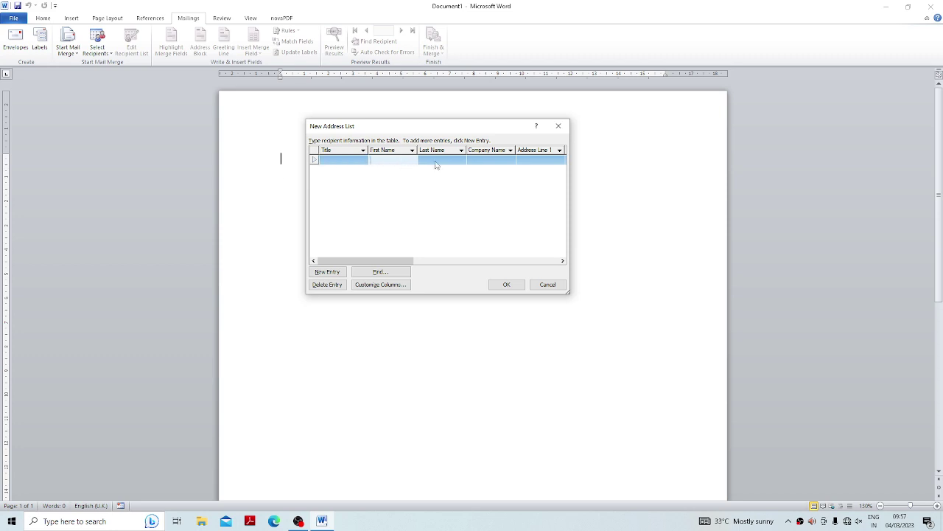
{"action": "left_click", "coordinate": [438, 162]}
{"action": "left_click", "coordinate": [505, 160]}
{"action": "left_click", "coordinate": [547, 162]}
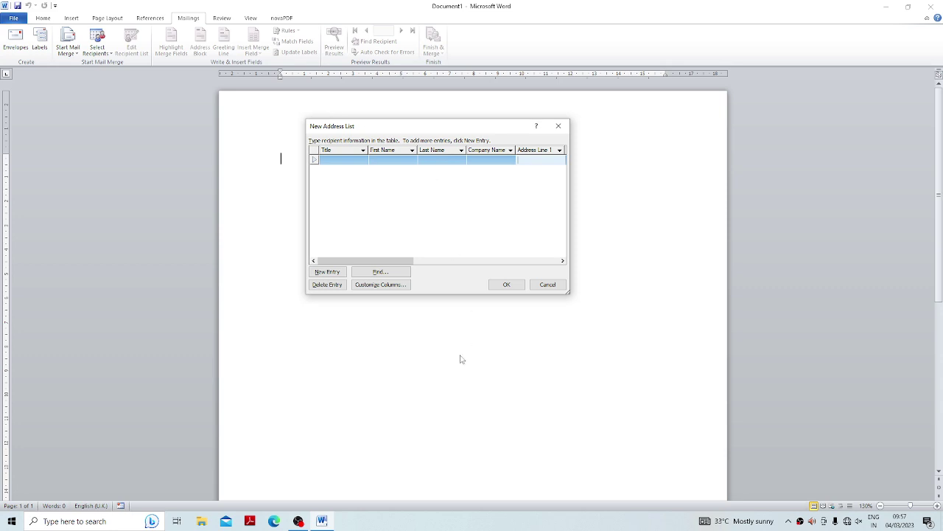
In Customize Columns, delete the Address Line 2 field.
{"action": "left_click", "coordinate": [365, 288]}
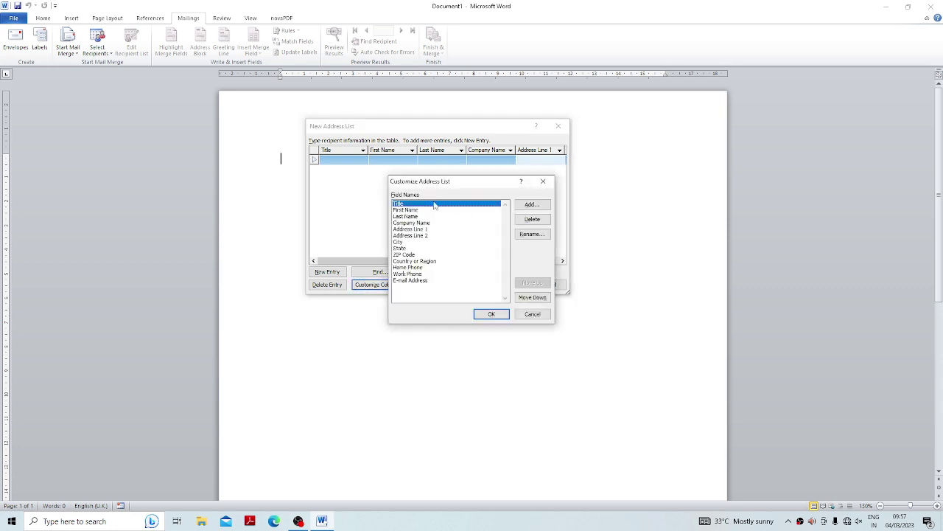
{"action": "left_click", "coordinate": [399, 209]}
{"action": "left_click", "coordinate": [402, 215]}
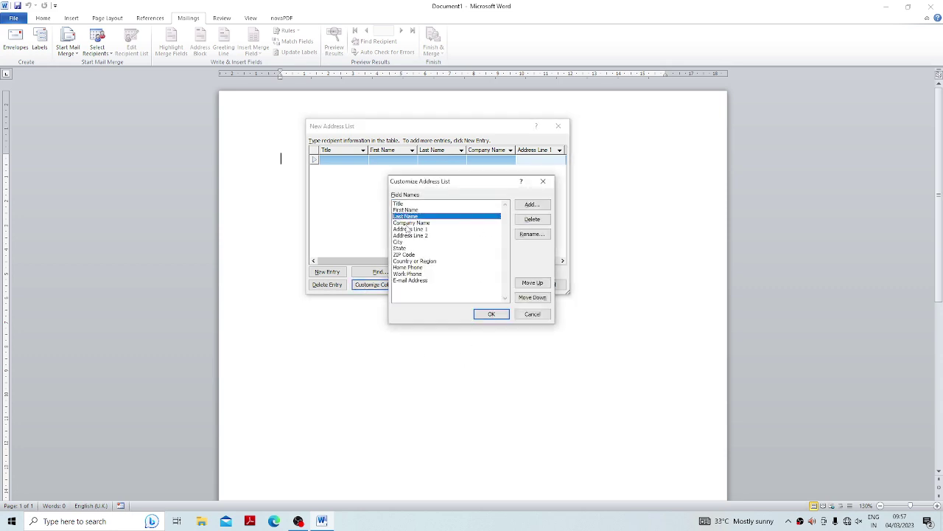
{"action": "left_click", "coordinate": [406, 223]}
{"action": "left_click", "coordinate": [408, 229]}
{"action": "left_click", "coordinate": [410, 235]}
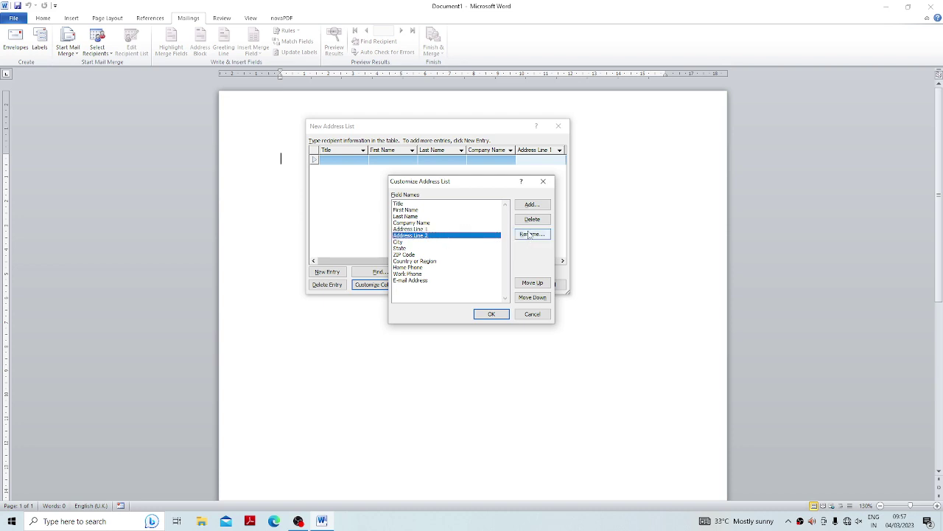
{"action": "left_click", "coordinate": [532, 219]}
{"action": "left_click", "coordinate": [453, 286]}
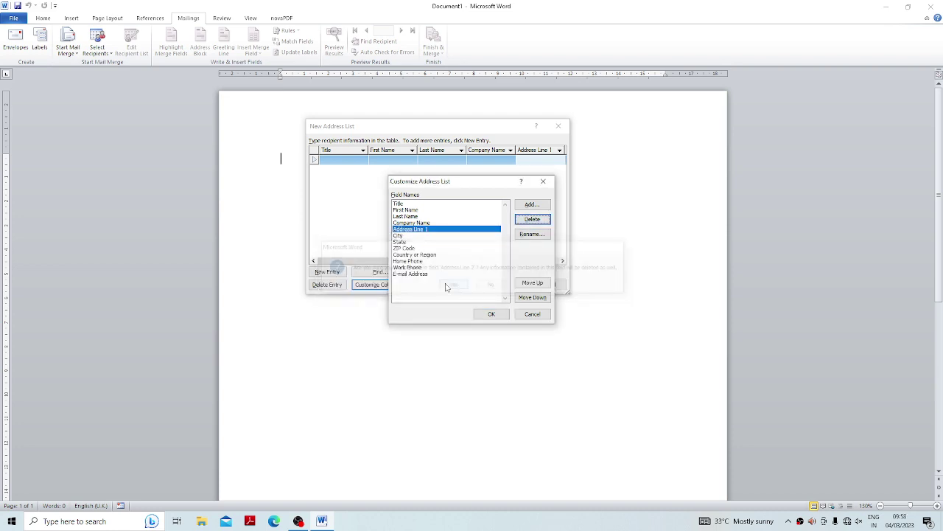
Delete the ZIP Code and Country or Region fields.
{"action": "left_click", "coordinate": [415, 235]}
{"action": "left_click", "coordinate": [415, 242]}
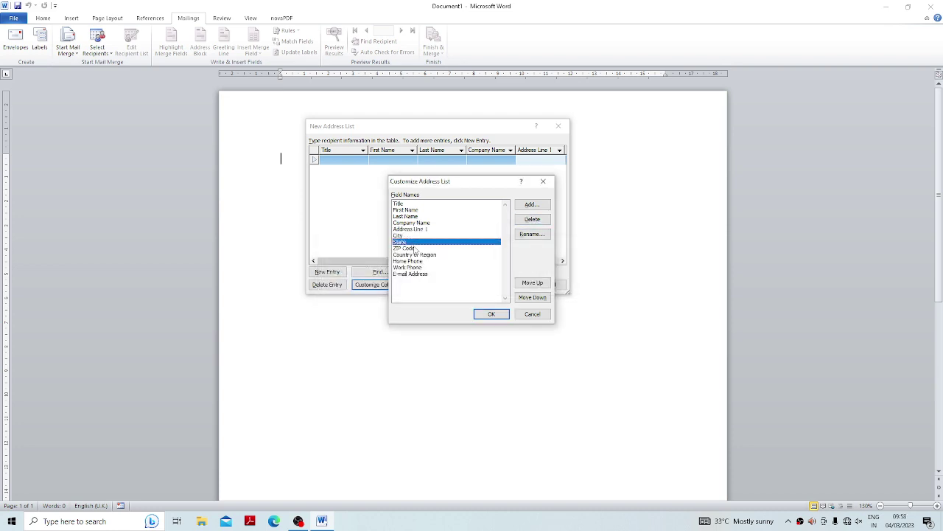
{"action": "left_click", "coordinate": [417, 247]}
{"action": "left_click", "coordinate": [532, 220]}
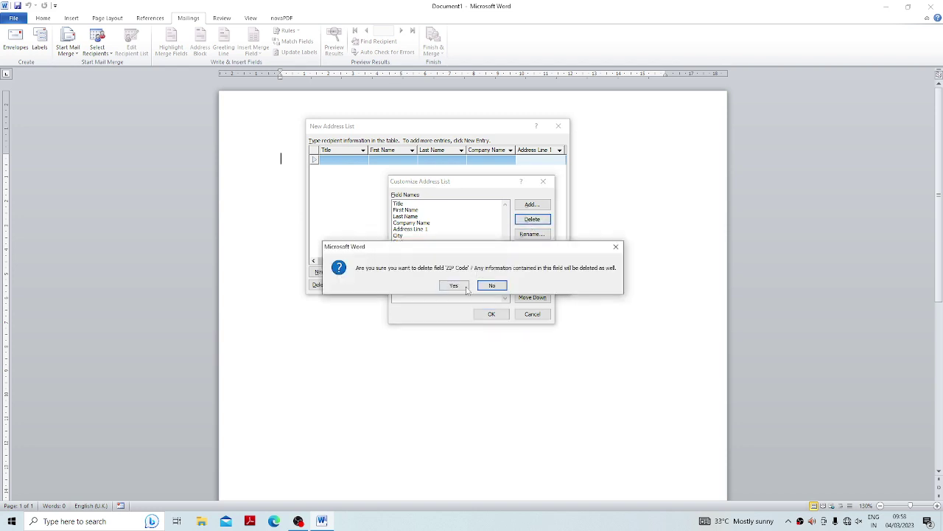
{"action": "left_click", "coordinate": [452, 285]}
{"action": "left_click", "coordinate": [409, 249]}
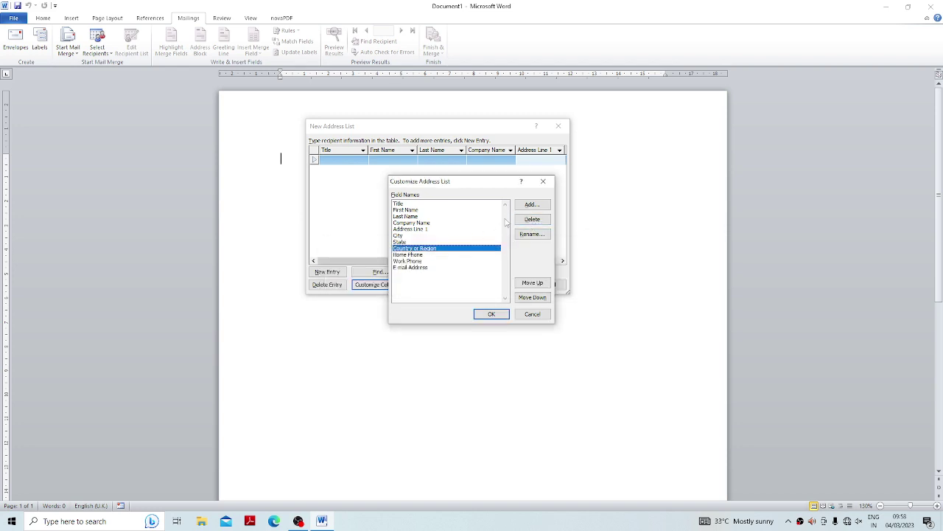
{"action": "left_click", "coordinate": [525, 220]}
{"action": "left_click", "coordinate": [454, 285]}
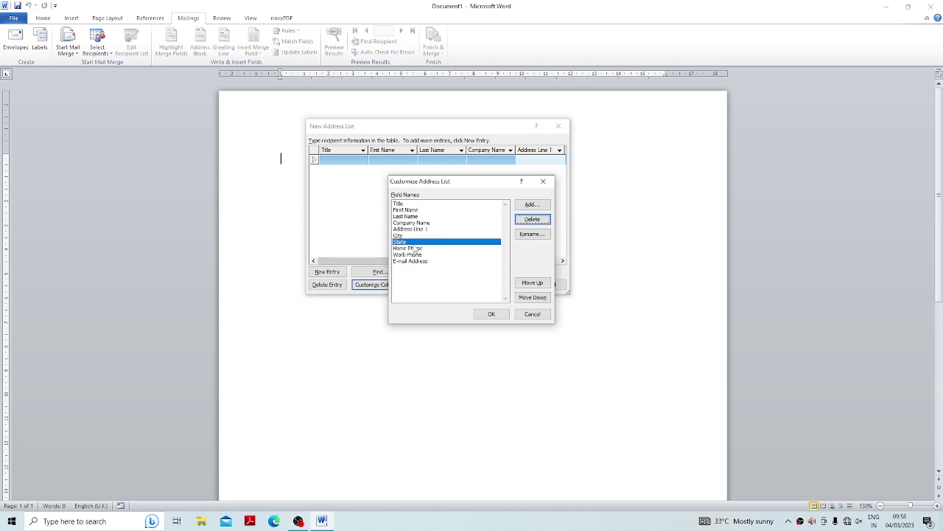
Delete the Home Phone field and select Address Line 1 in the field list.
{"action": "left_click", "coordinate": [416, 248]}
{"action": "left_click", "coordinate": [546, 222]}
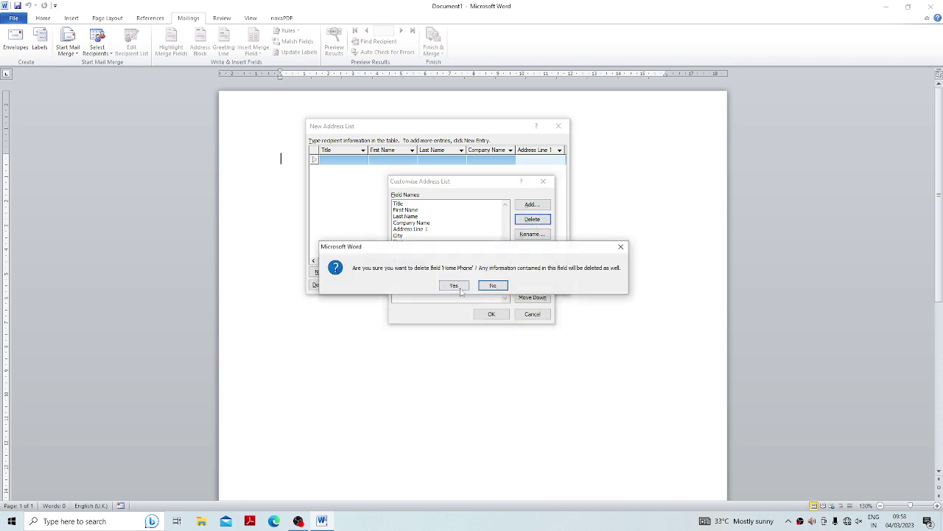
{"action": "left_click", "coordinate": [450, 285]}
{"action": "left_click", "coordinate": [410, 249]}
{"action": "left_click", "coordinate": [411, 254]}
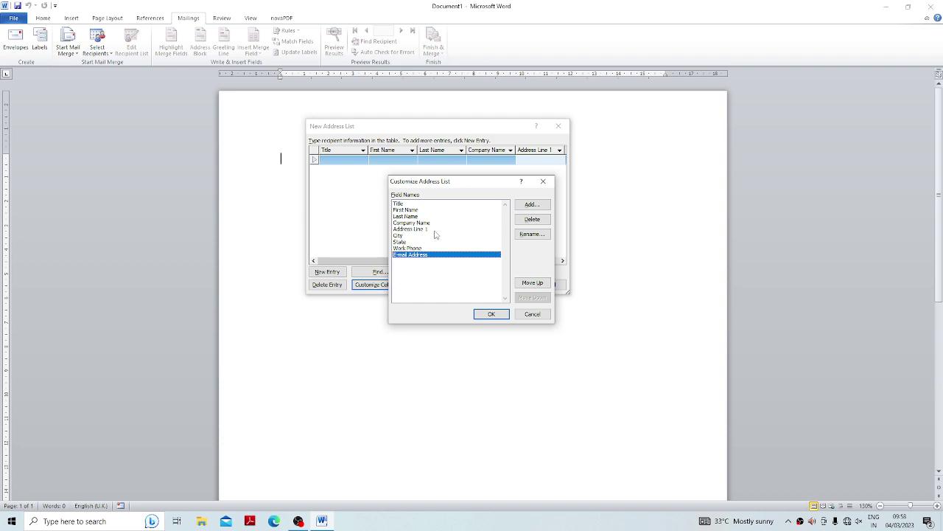
{"action": "left_click", "coordinate": [434, 229]}
Rename the Address Line 1 field to Address.
{"action": "left_click", "coordinate": [532, 233]}
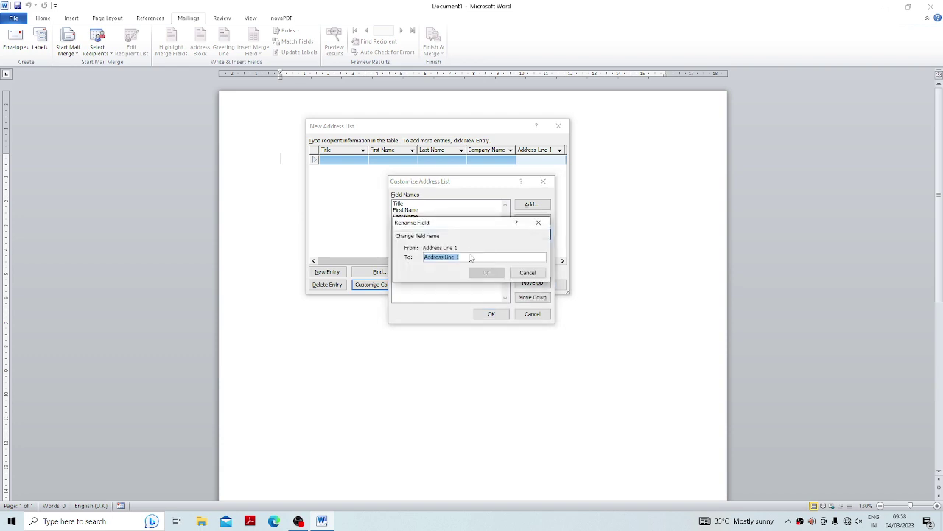
{"action": "left_click", "coordinate": [462, 257]}
{"action": "key", "text": "BackSpace"}
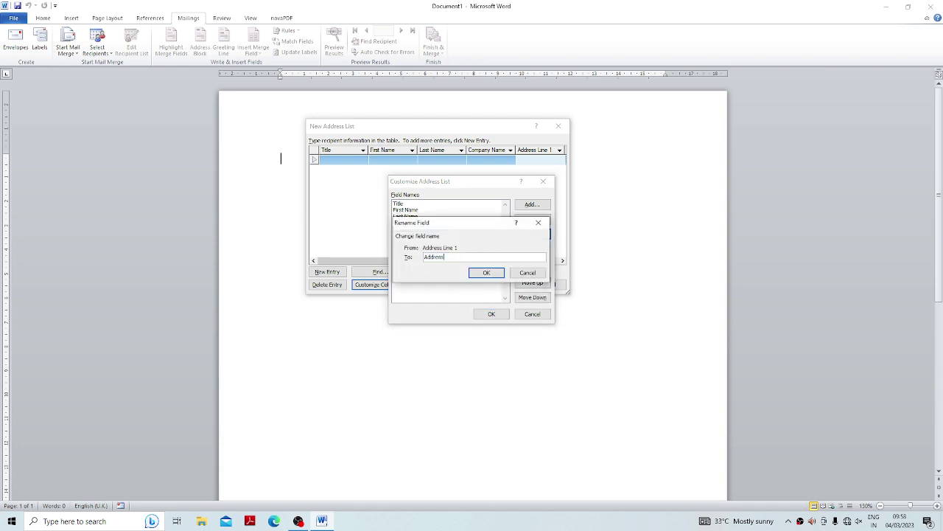
{"action": "left_click", "coordinate": [487, 272]}
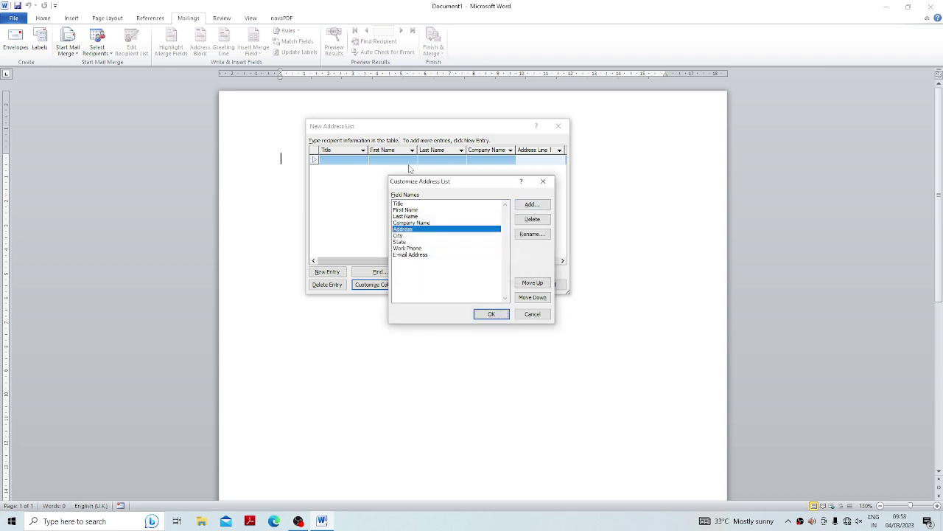
Add a trial 'nick' field, move it up and down, delete it, and apply the column changes.
{"action": "left_click", "coordinate": [531, 205]}
{"action": "type", "text": "nick"}
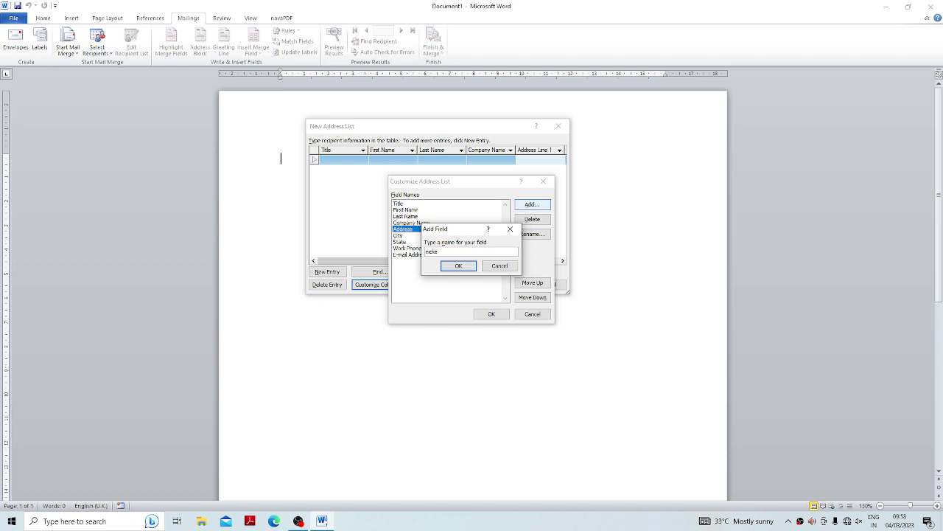
{"action": "key", "text": "Return"}
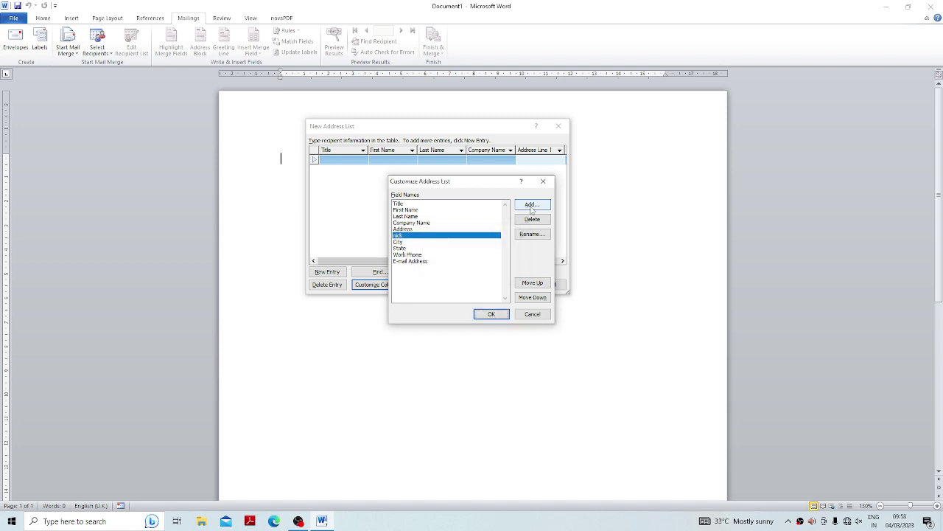
{"action": "left_click", "coordinate": [535, 284]}
{"action": "left_click", "coordinate": [535, 284]}
{"action": "left_click", "coordinate": [534, 297]}
{"action": "left_click", "coordinate": [535, 297]}
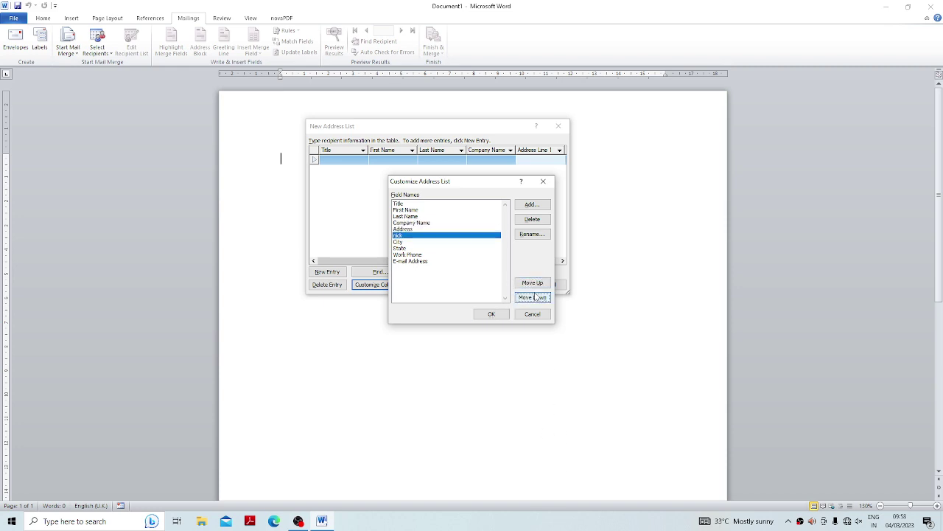
{"action": "left_click", "coordinate": [527, 221]}
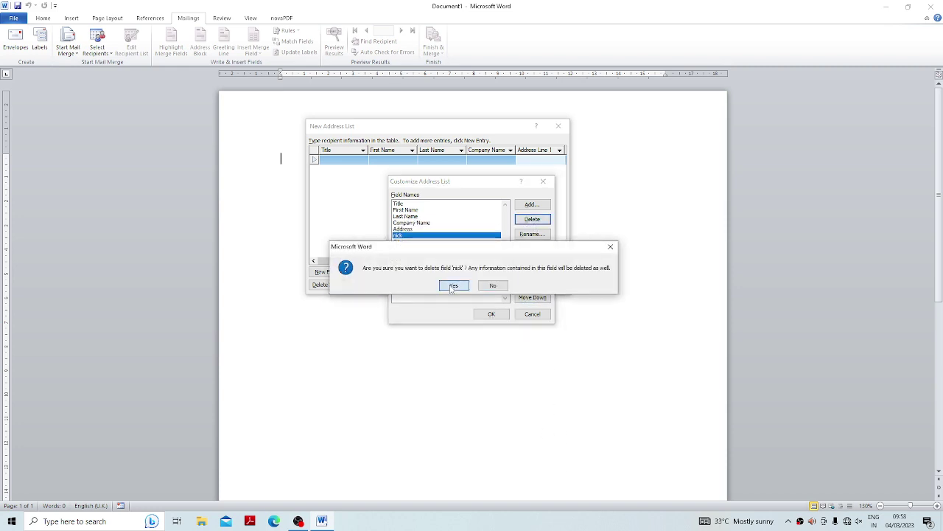
{"action": "left_click", "coordinate": [451, 286]}
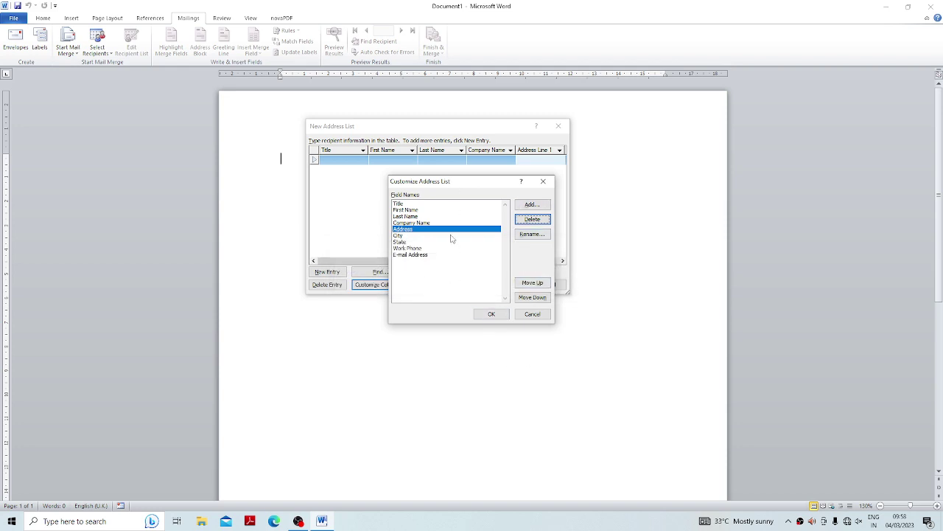
{"action": "left_click", "coordinate": [492, 315]}
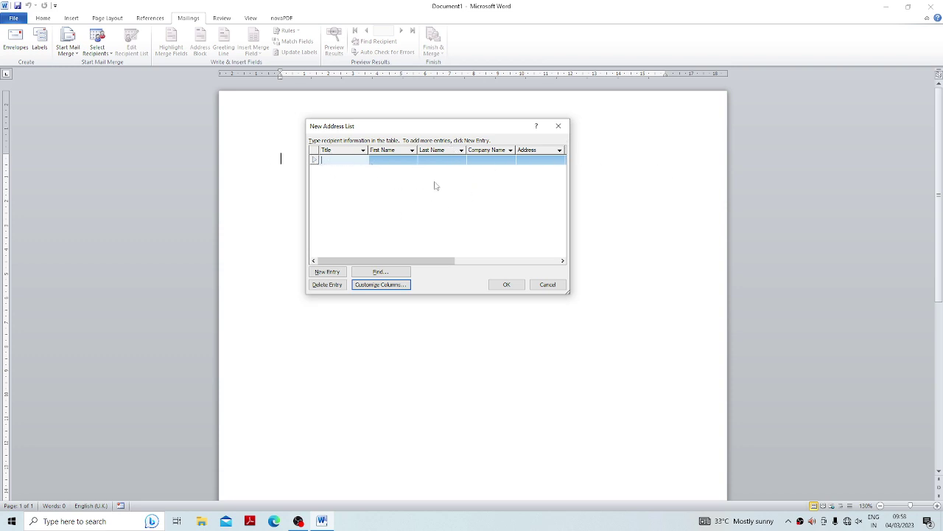
Enter the first recipient row: title Mr, first name, company, address, city Raipur, state, phone and e-mail.
{"action": "type", "text": "mr"}
{"action": "key", "text": "Tab"}
{"action": "type", "text": "aja"}
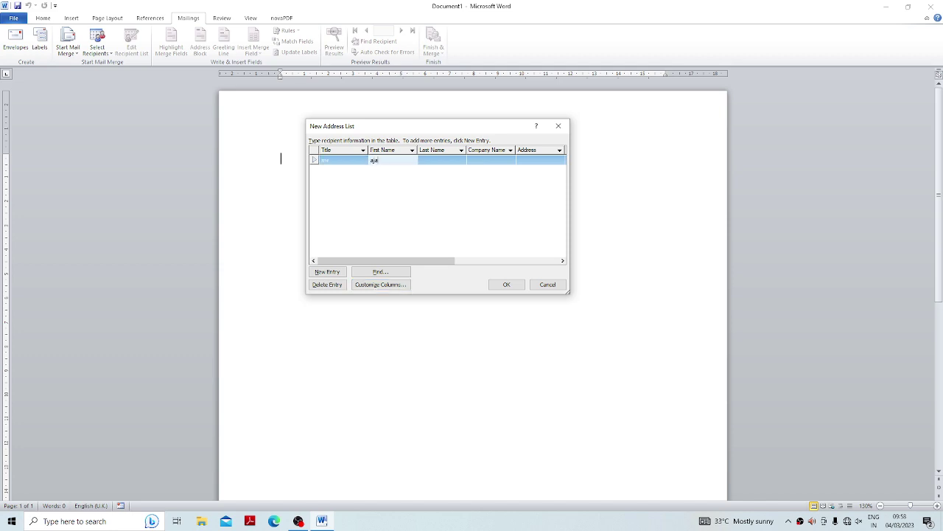
{"action": "type", "text": "y"}
{"action": "key", "text": "Tab"}
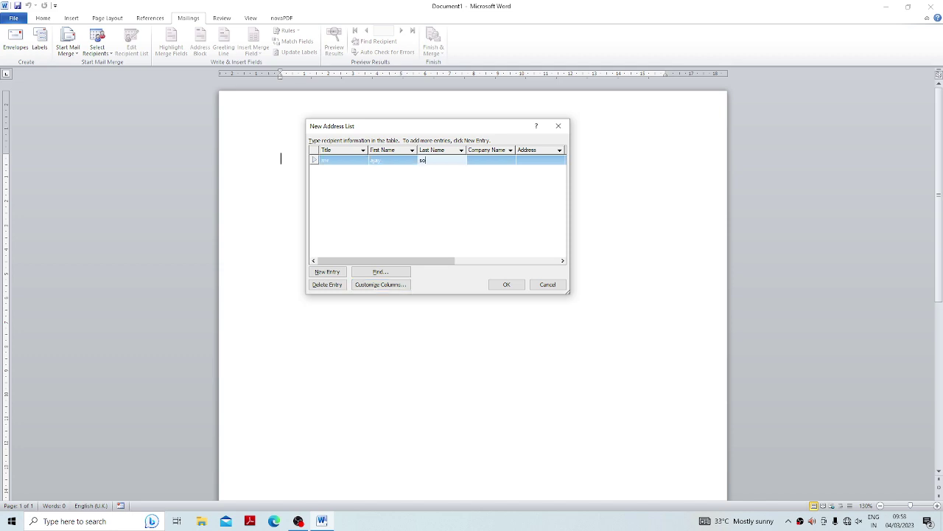
{"action": "key", "text": "Tab"}
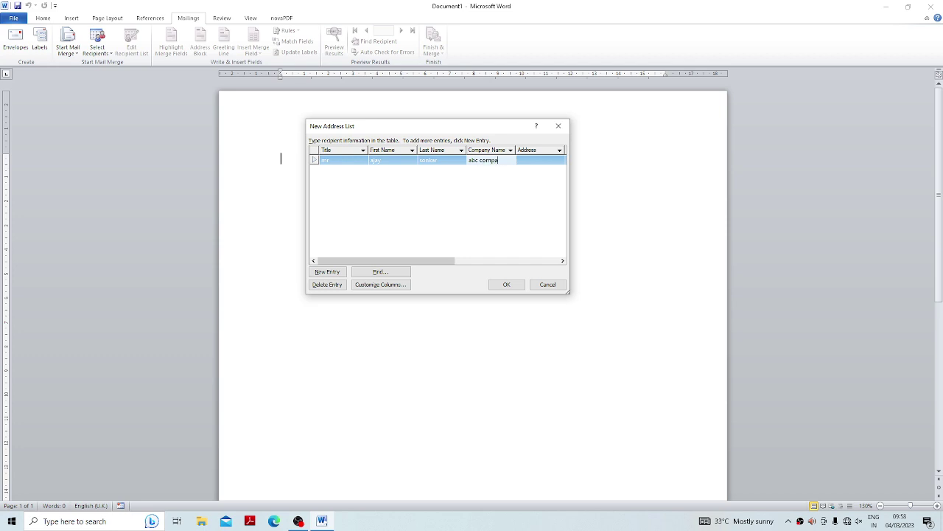
{"action": "key", "text": "Tab"}
{"action": "type", "text": "b"}
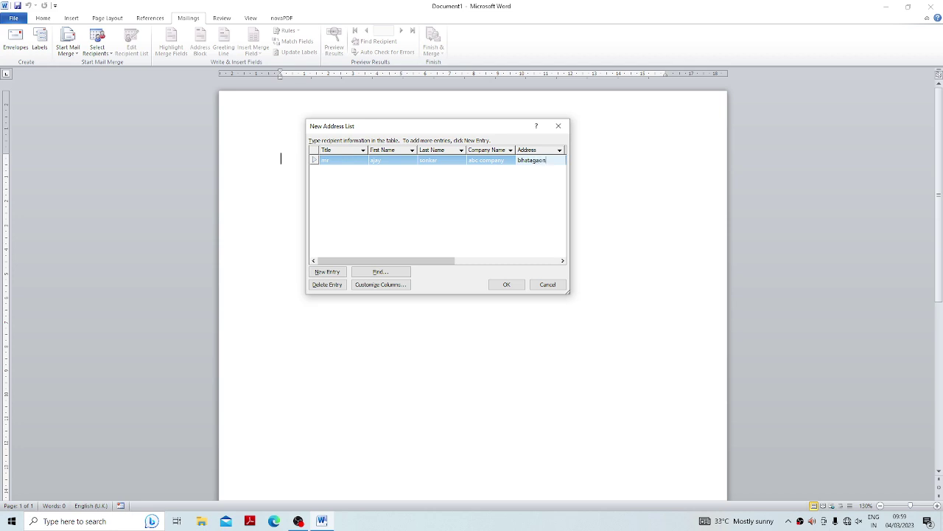
{"action": "key", "text": "Tab"}
{"action": "type", "text": "ra"}
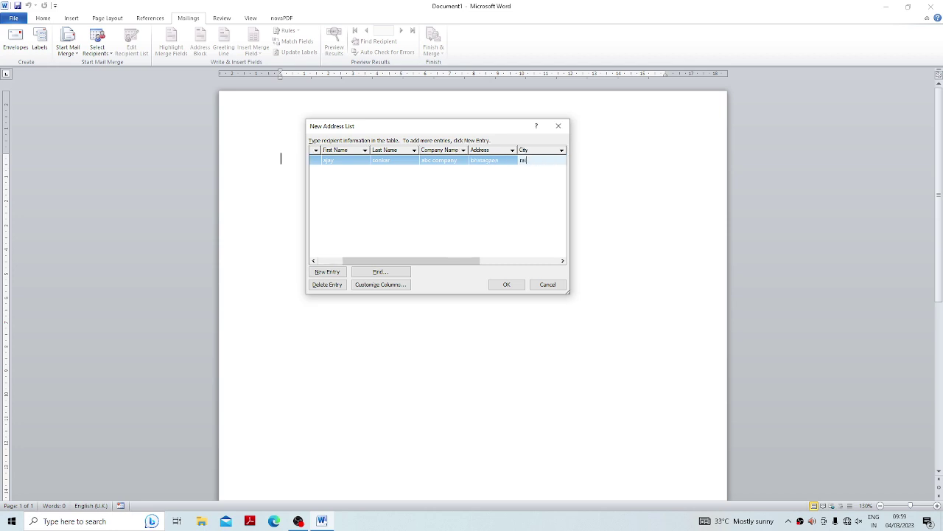
{"action": "type", "text": "ipur"}
{"action": "key", "text": "Tab"}
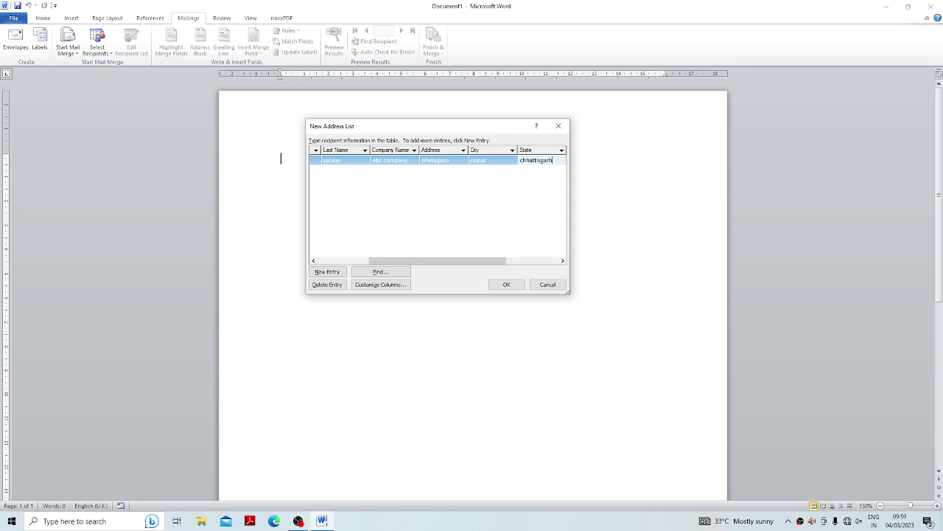
{"action": "key", "text": "Tab"}
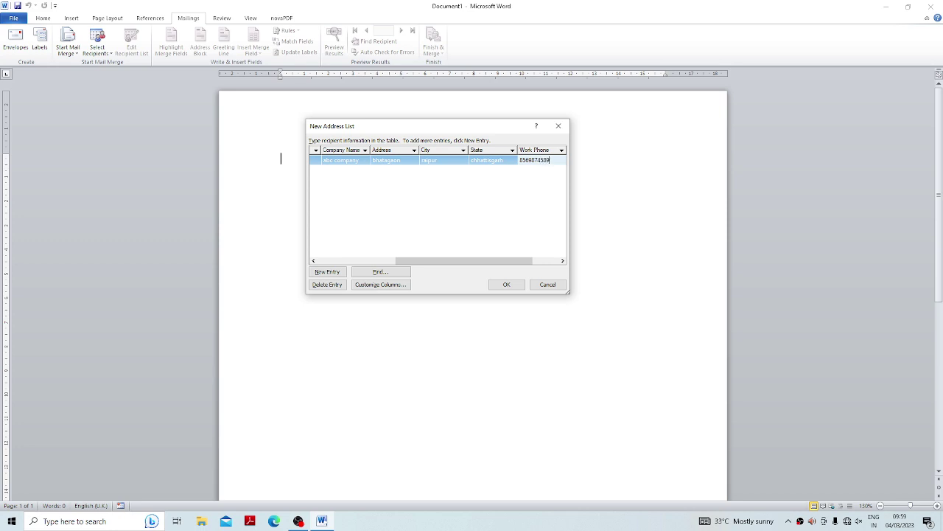
{"action": "key", "text": "Tab"}
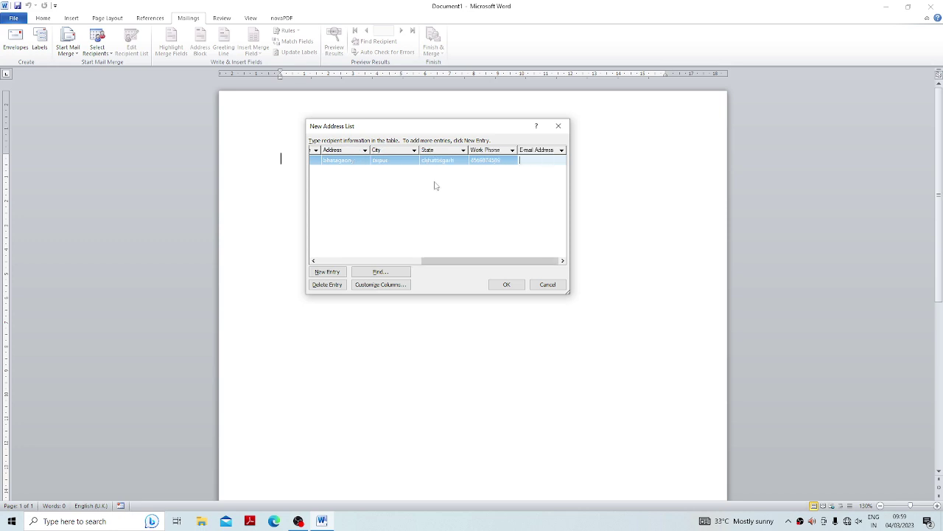
Add a new recipient row and delete the extra blank entry.
{"action": "key", "text": "Tab"}
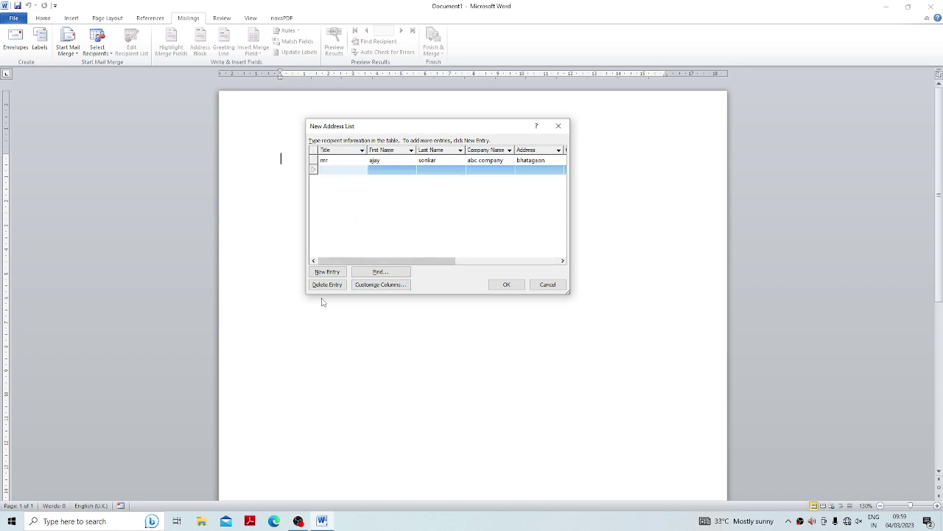
{"action": "left_click", "coordinate": [328, 274]}
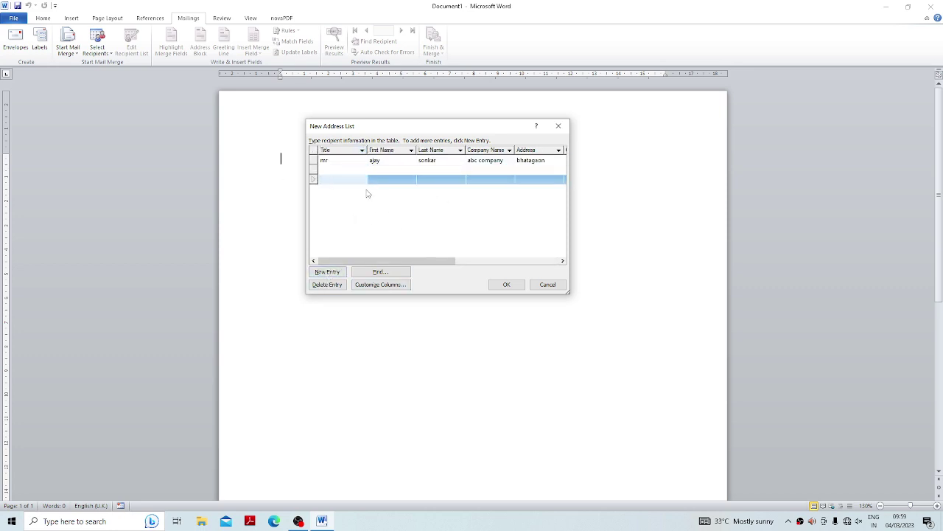
{"action": "left_click", "coordinate": [345, 284]}
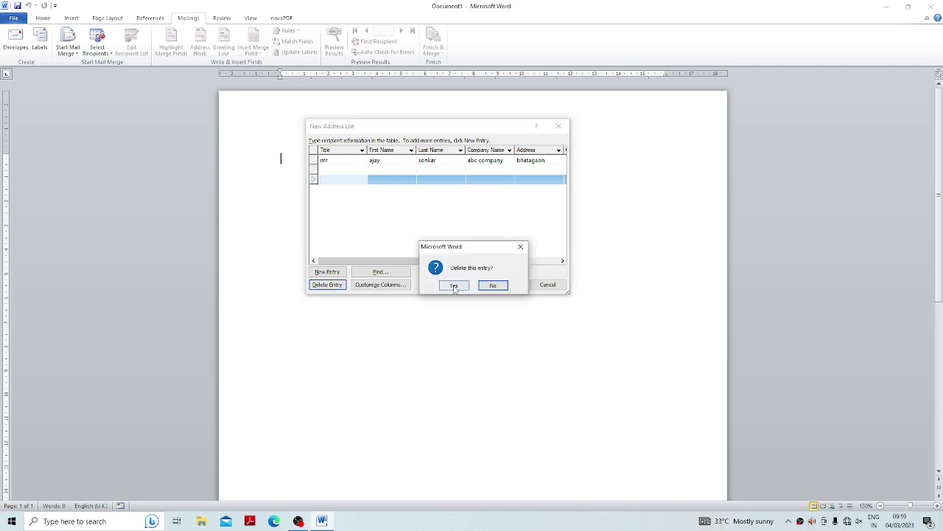
{"action": "left_click", "coordinate": [453, 286]}
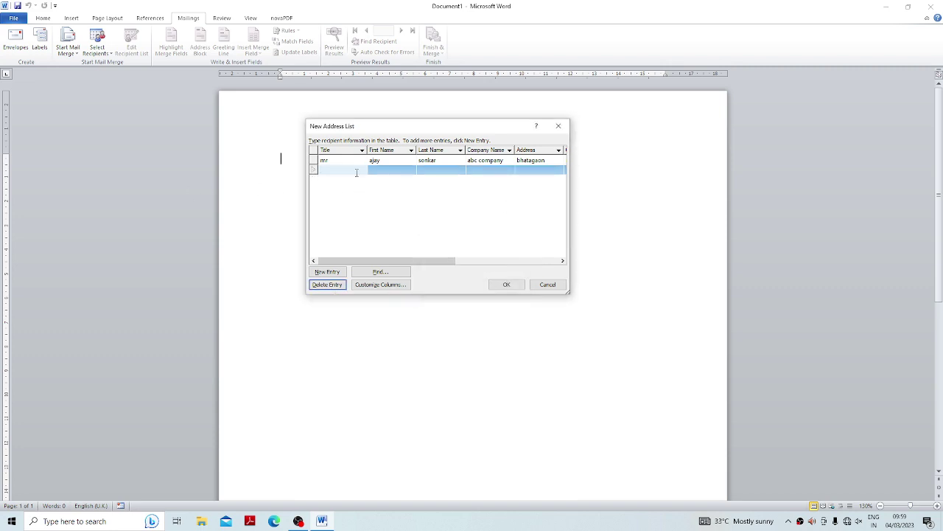
Enter the second recipient's title Miss, name, company and address.
{"action": "type", "text": "miss"}
{"action": "key", "text": "Tab"}
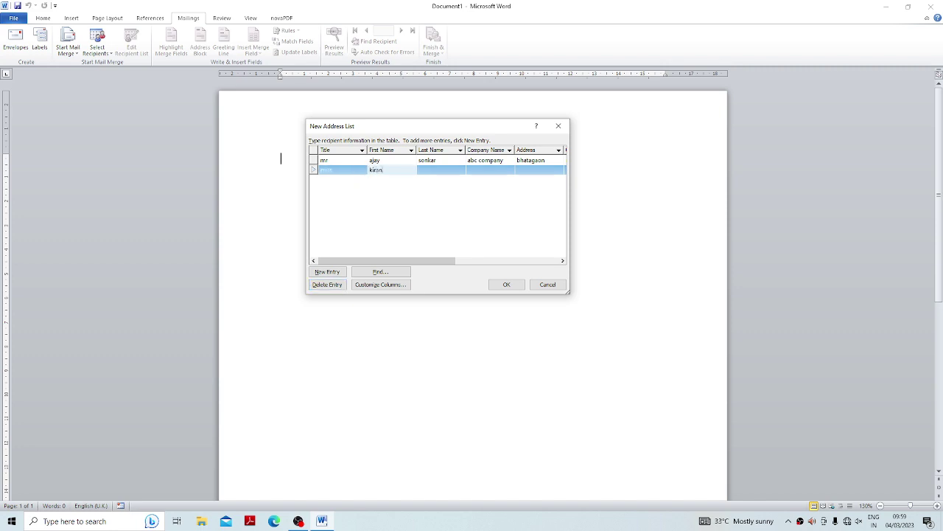
{"action": "key", "text": "Tab"}
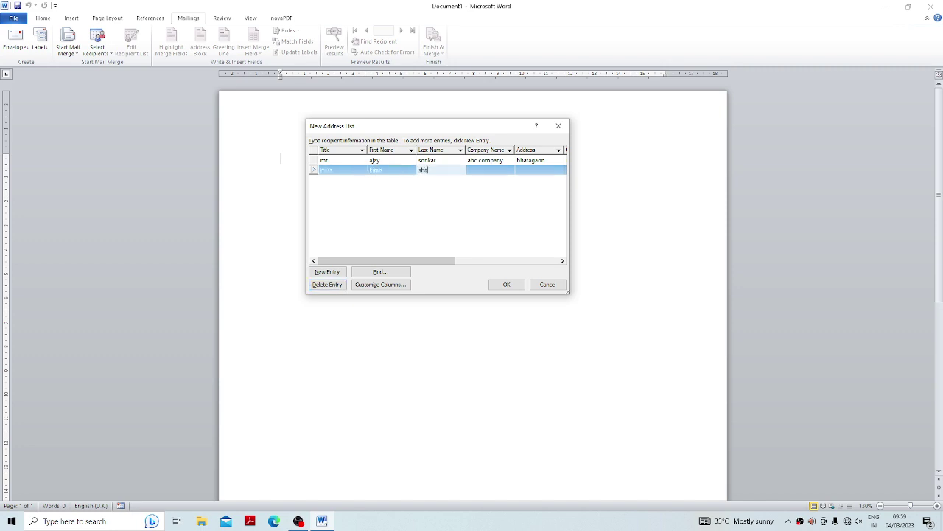
{"action": "key", "text": "Tab"}
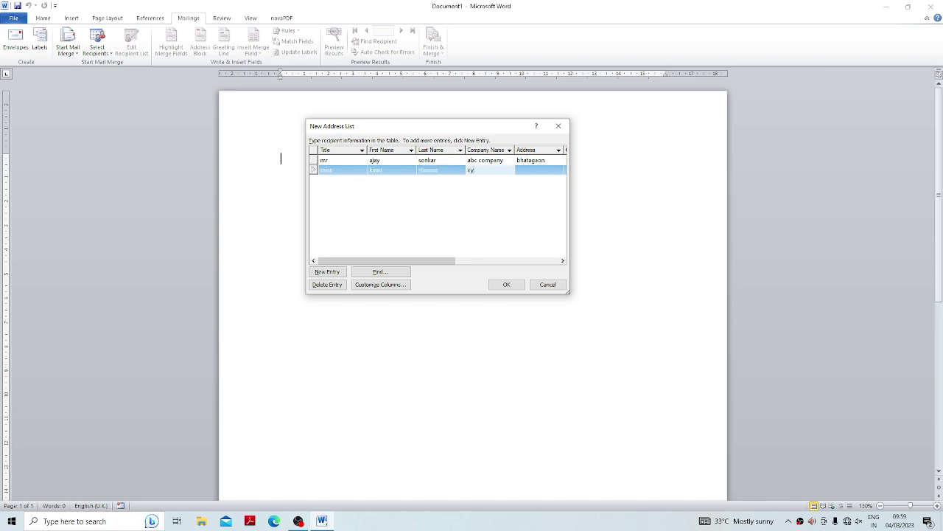
{"action": "type", "text": "ompany"}
{"action": "key", "text": "Tab"}
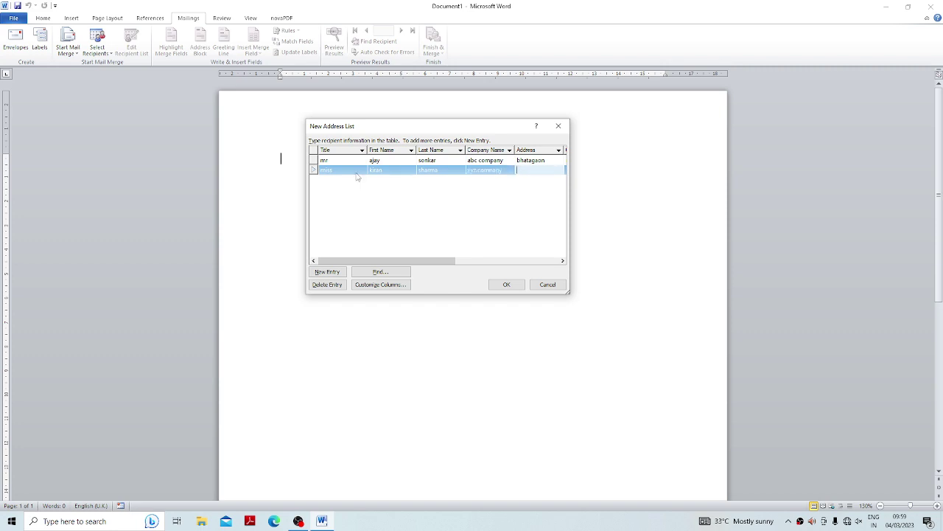
{"action": "type", "text": "mathpurena"}
{"action": "key", "text": "Tab"}
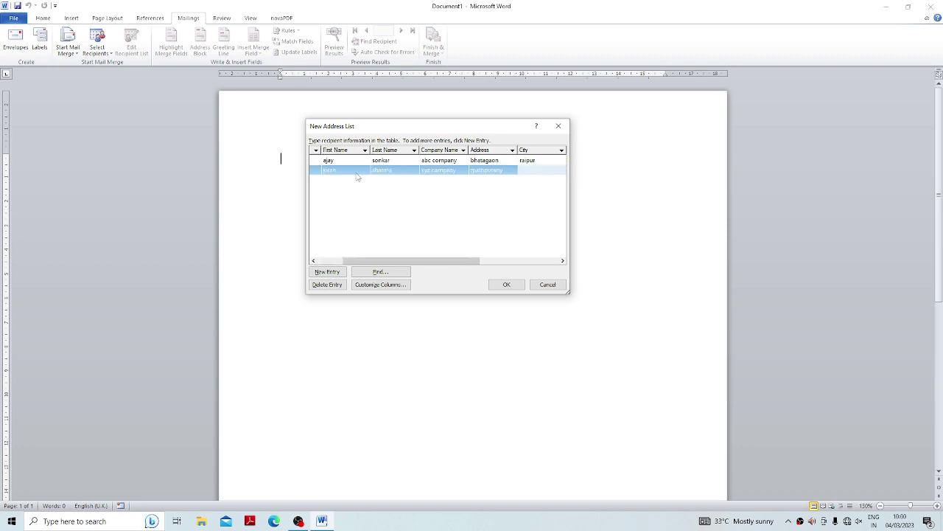
Complete the second recipient with city Raipur, state Chhattisgarh, work phone and e-mail address.
{"action": "type", "text": "raipur"}
{"action": "key", "text": "Tab"}
{"action": "type", "text": "ch"}
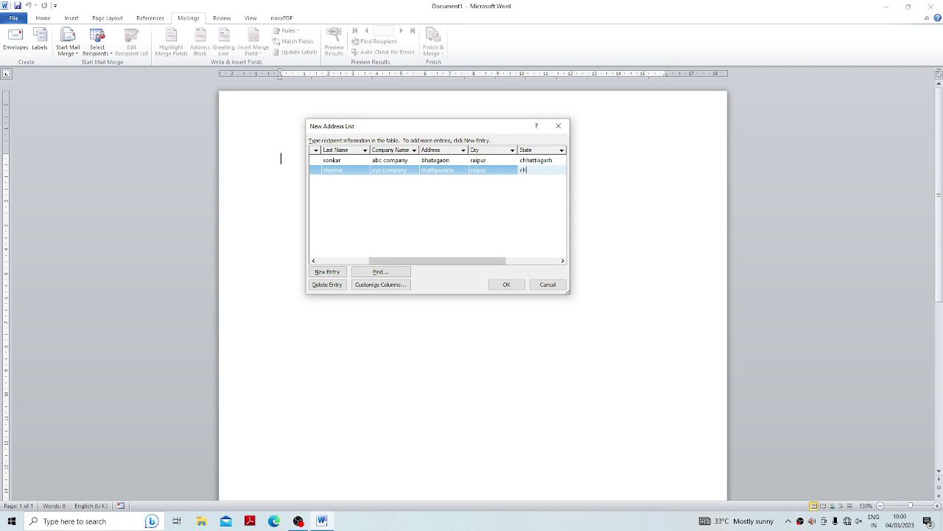
{"action": "type", "text": "hattisgarh"}
{"action": "key", "text": "Tab"}
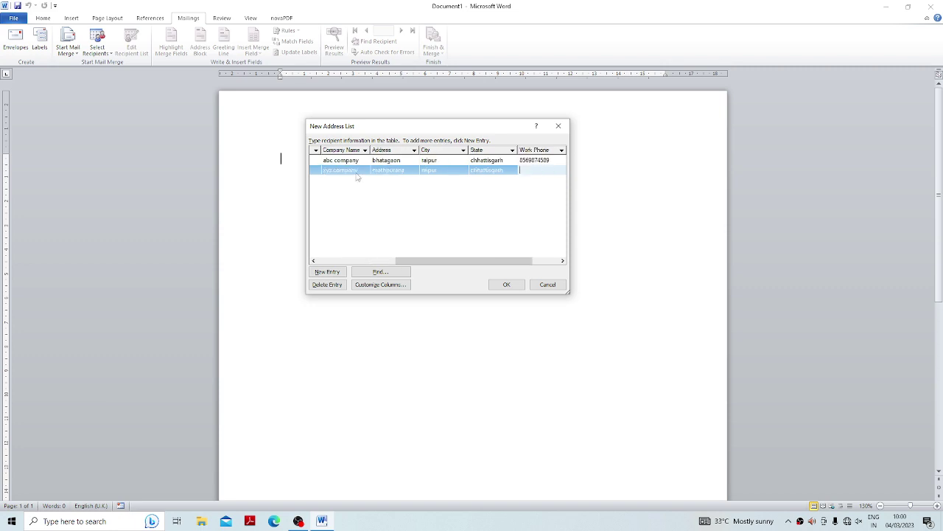
{"action": "key", "text": "Tab"}
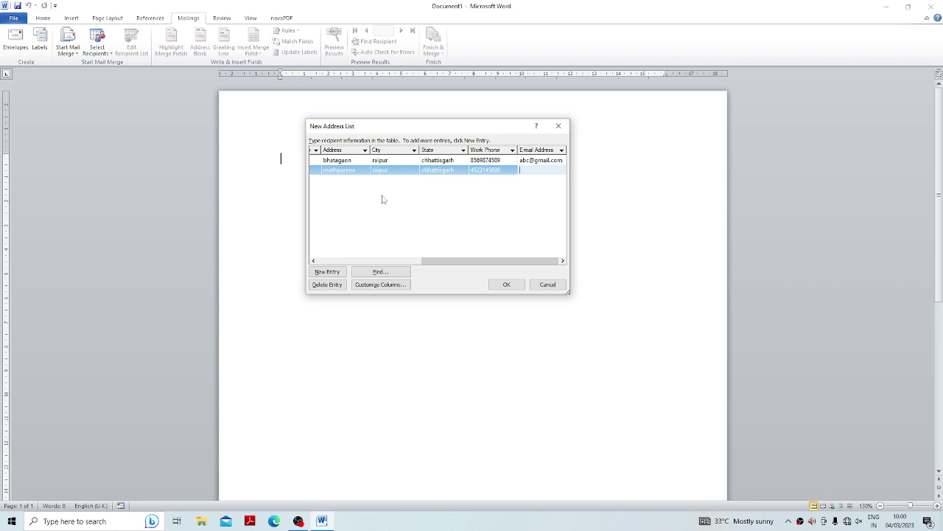
Start a third recipient row with title, first and last name, and company 'c company'.
{"action": "key", "text": "Tab"}
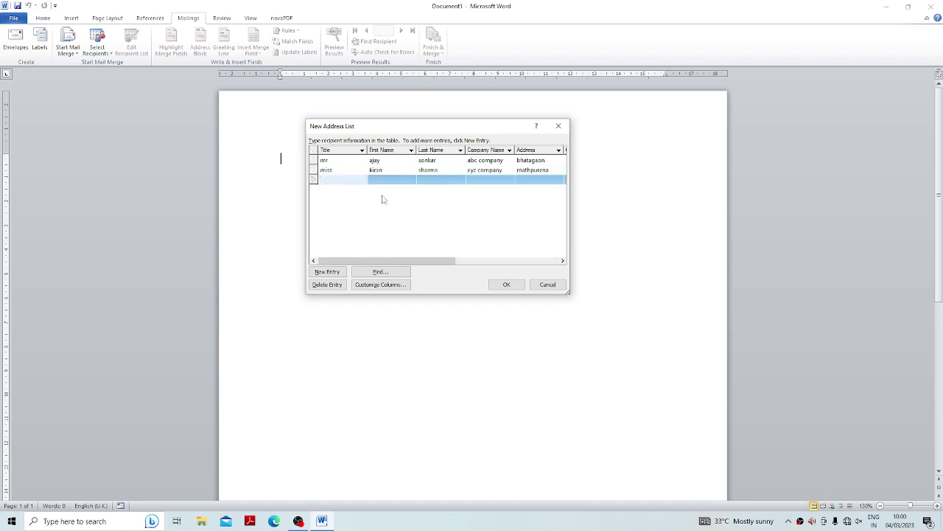
{"action": "type", "text": "mr"}
{"action": "key", "text": "Tab"}
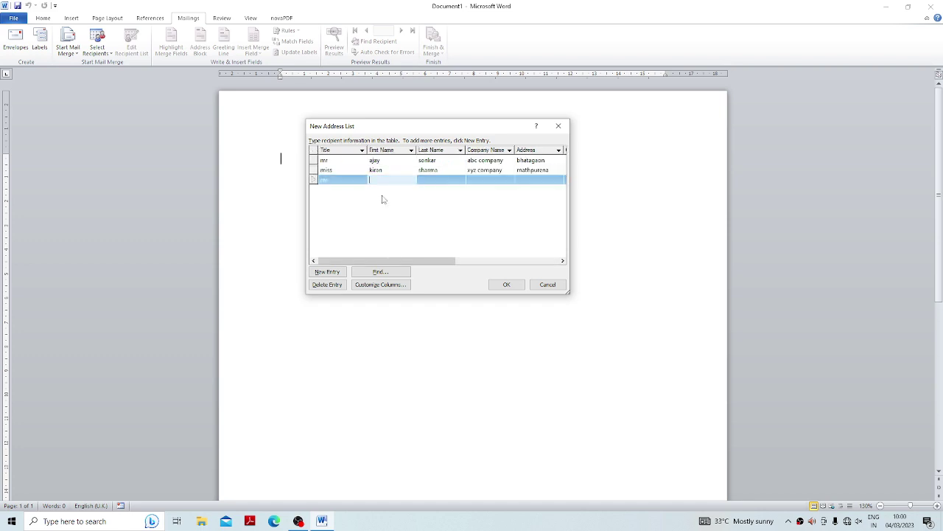
{"action": "key", "text": "Tab"}
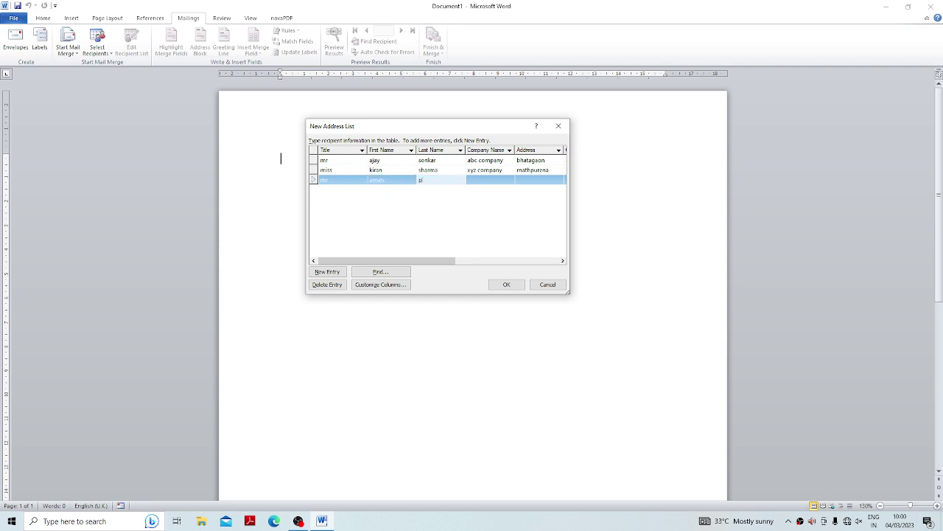
{"action": "key", "text": "Tab"}
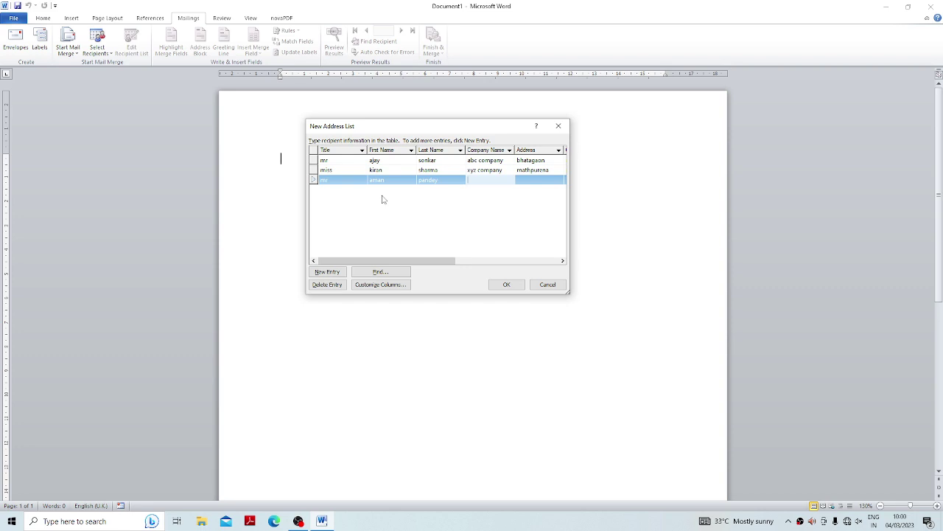
{"action": "type", "text": "c company"}
{"action": "key", "text": "Tab"}
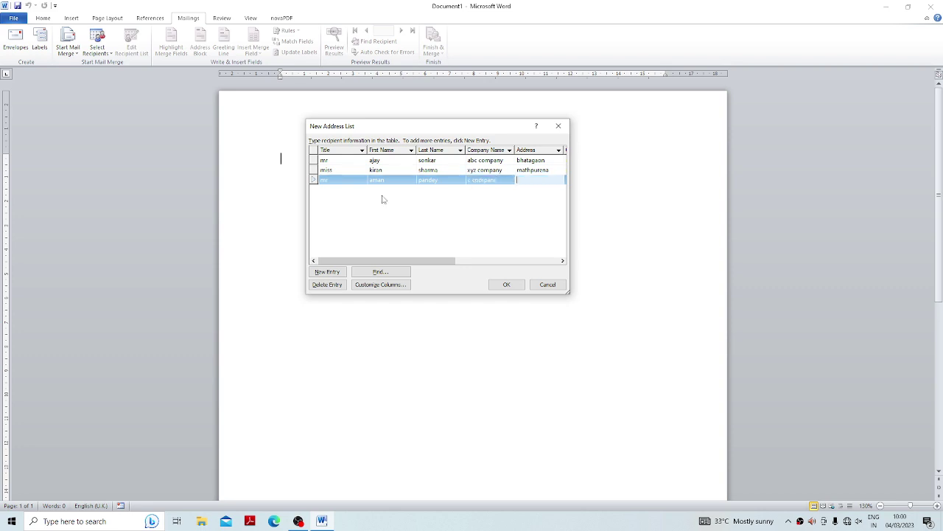
Fill the third recipient's address, city Raipur, state Chhattisgarh, work phone and e-mail.
{"action": "type", "text": "changrabhata"}
{"action": "key", "text": "Tab"}
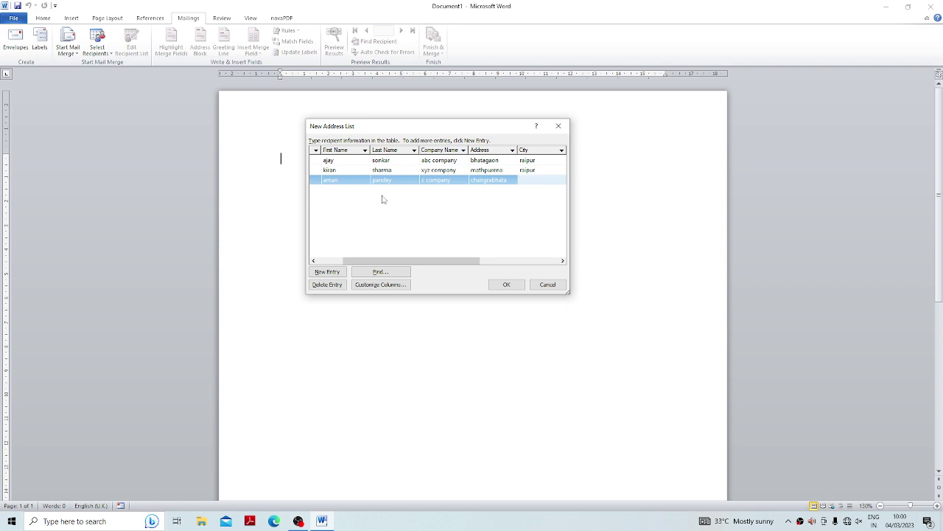
{"action": "type", "text": "raipur"}
{"action": "key", "text": "Tab"}
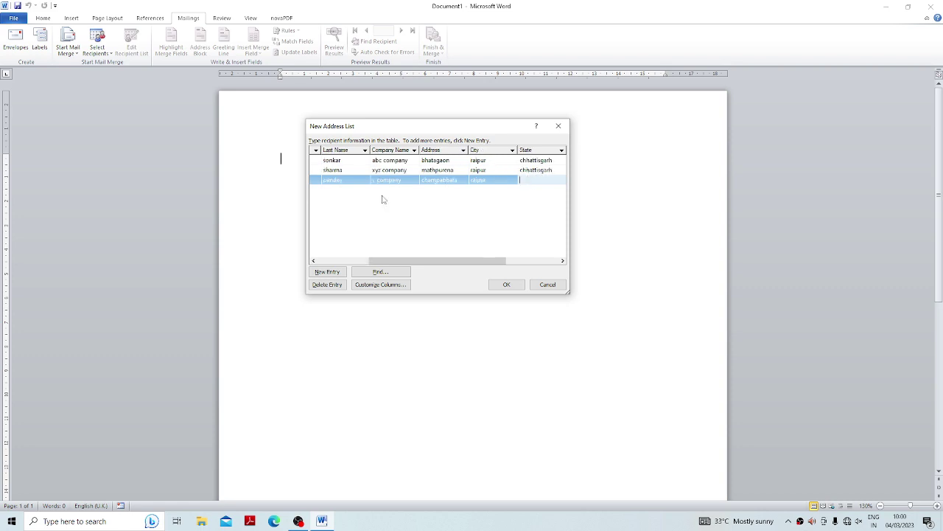
{"action": "type", "text": "ch"}
{"action": "type", "text": "hattisgarh"}
{"action": "key", "text": "Tab"}
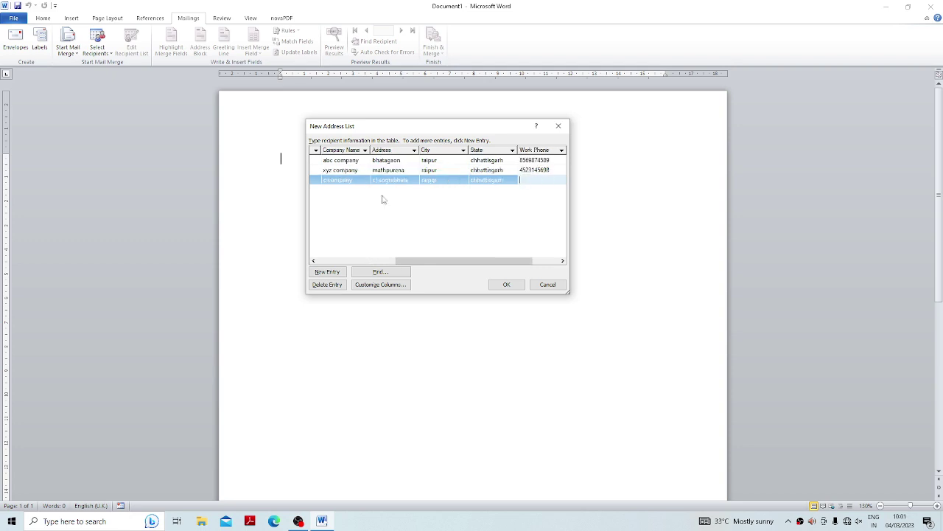
{"action": "key", "text": "Tab"}
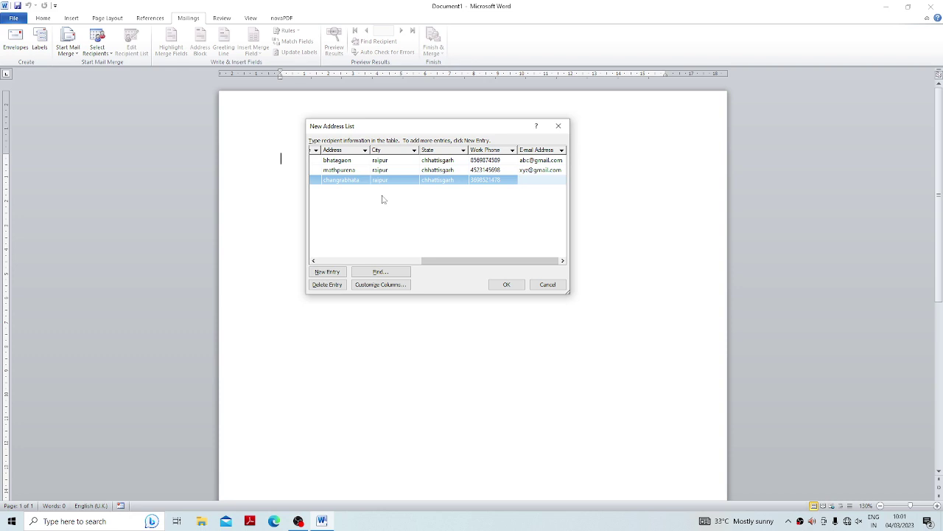
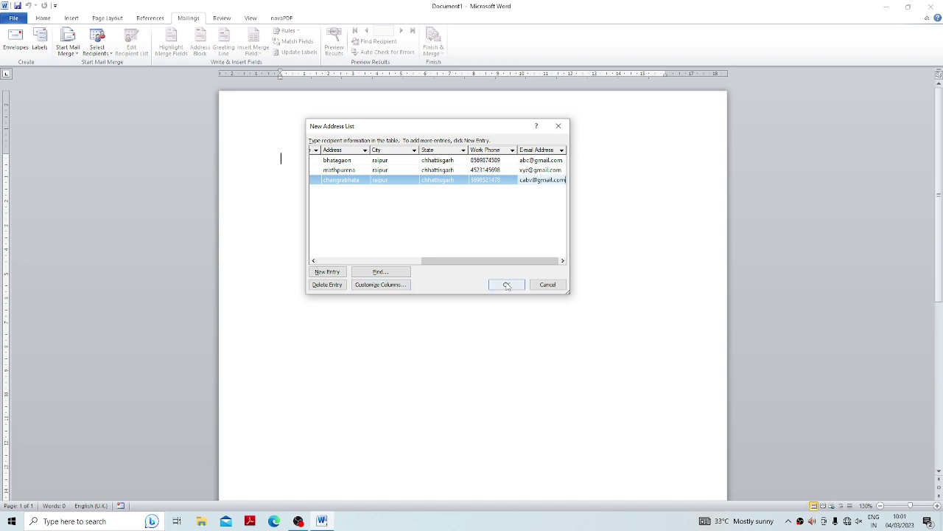
Find the first recipient by first name, close the search, and confirm the address list.
{"action": "left_click", "coordinate": [372, 272]}
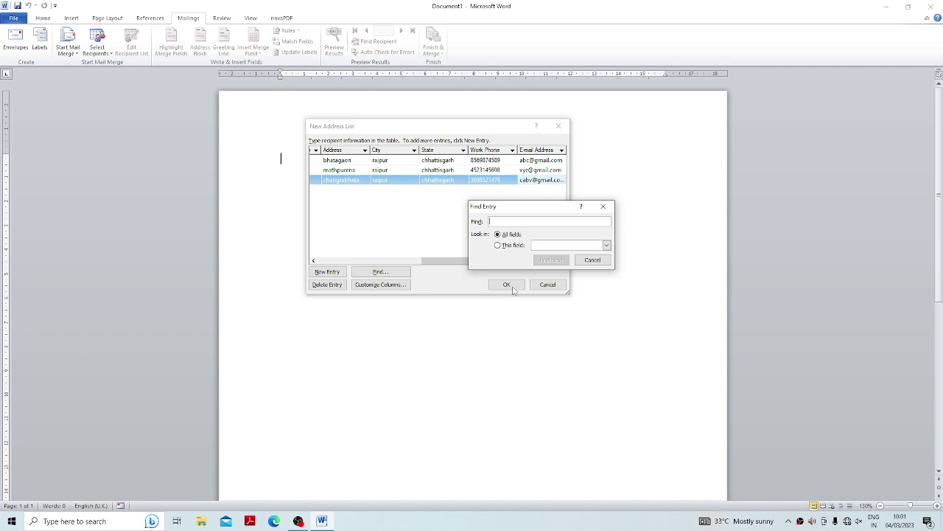
{"action": "type", "text": "ajay"}
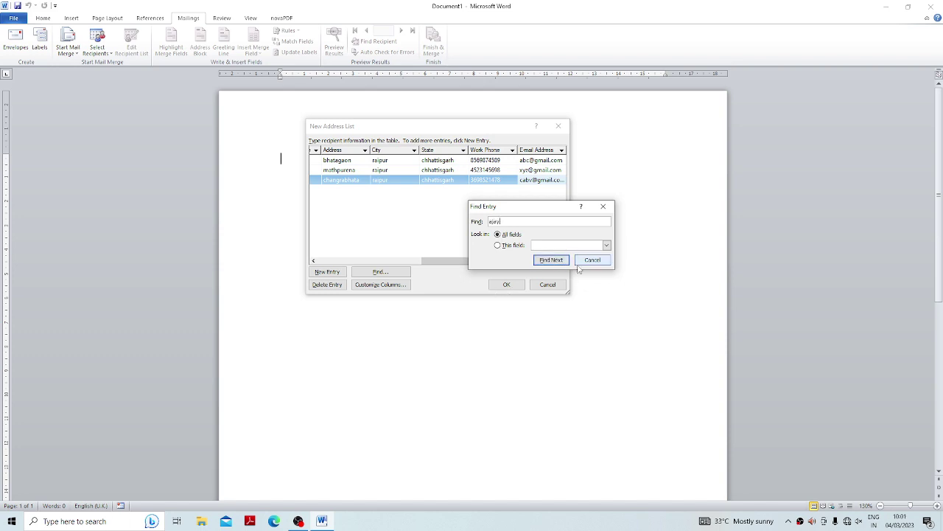
{"action": "left_click", "coordinate": [554, 261]}
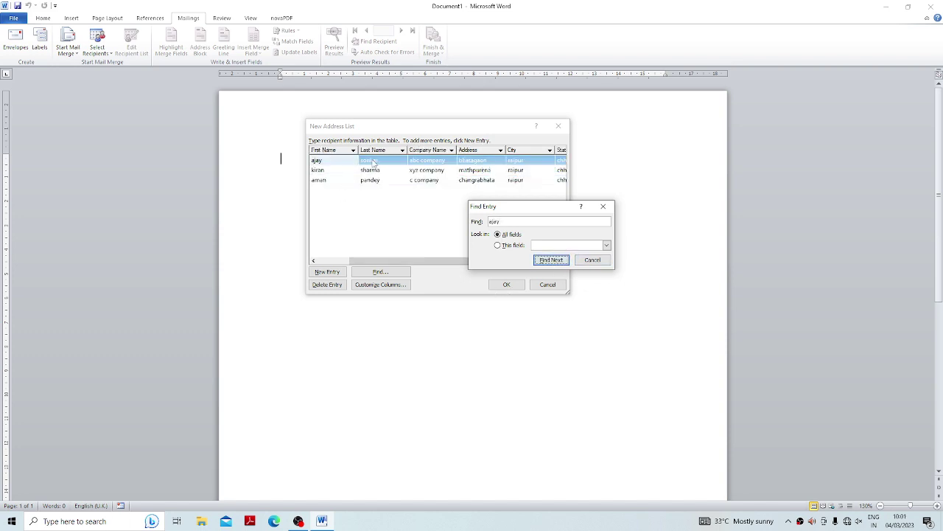
{"action": "left_click", "coordinate": [592, 262]}
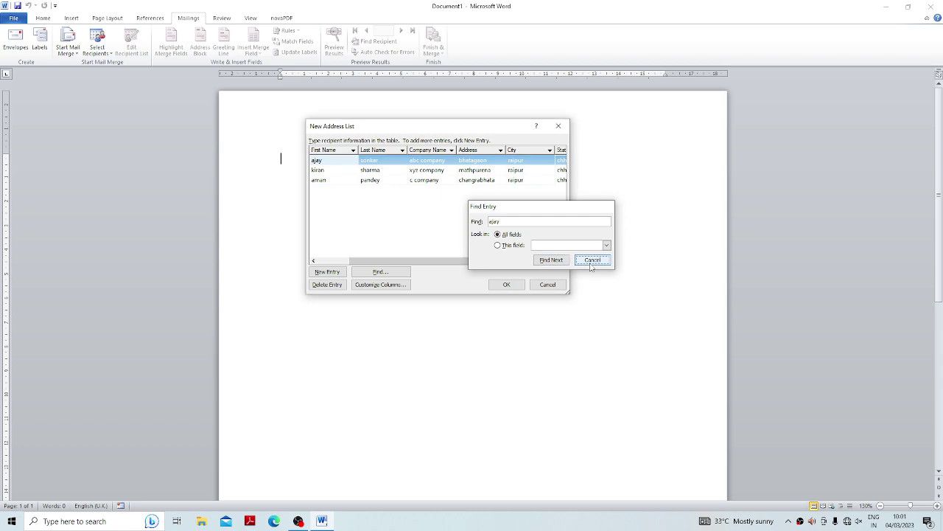
{"action": "left_click", "coordinate": [506, 285]}
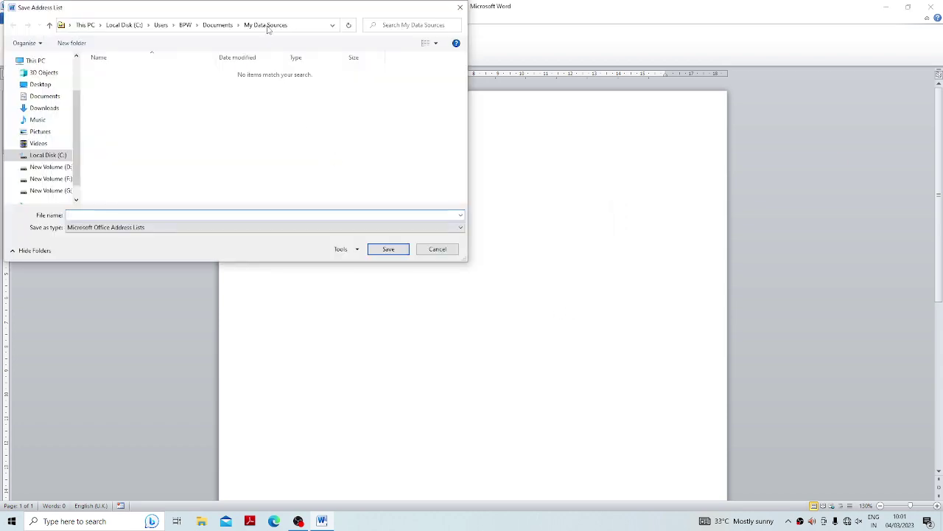
Save the recipient address list as rec1 in My Data Sources.
{"action": "left_click_drag", "start_coordinate": [226, 9], "coordinate": [520, 132]}
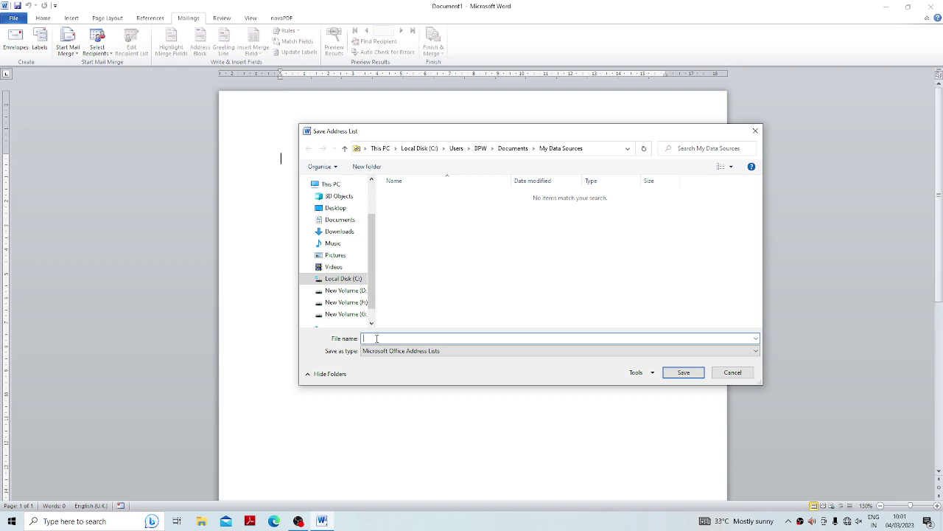
{"action": "type", "text": "rec1"}
{"action": "left_click", "coordinate": [682, 372]}
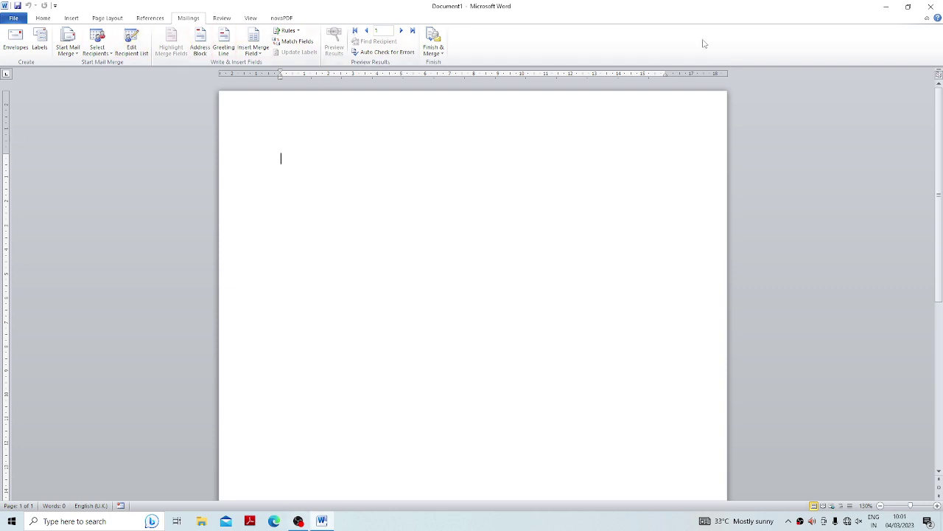
In rec1.mdb, set recipient 3's title to 'miss', replace their first name, and save the change.
{"action": "left_click", "coordinate": [140, 54]}
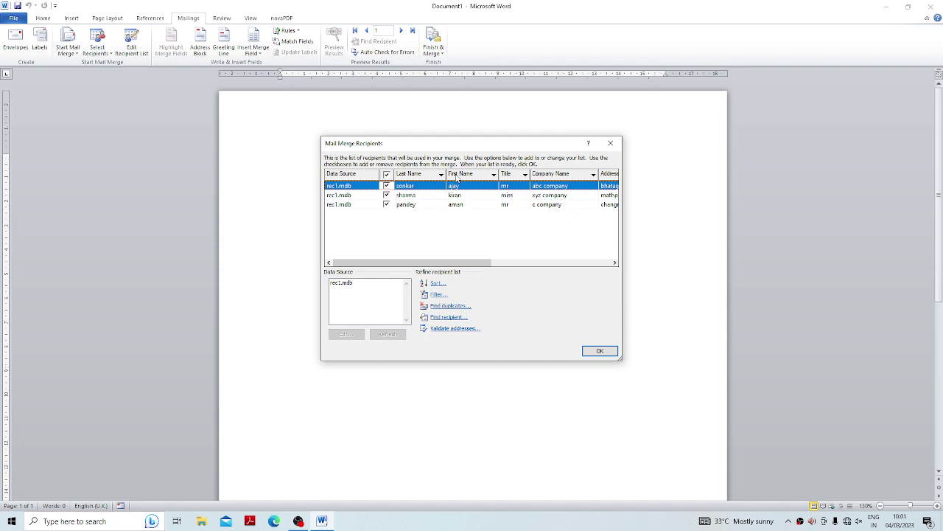
{"action": "left_click", "coordinate": [343, 284]}
{"action": "left_click", "coordinate": [352, 335]}
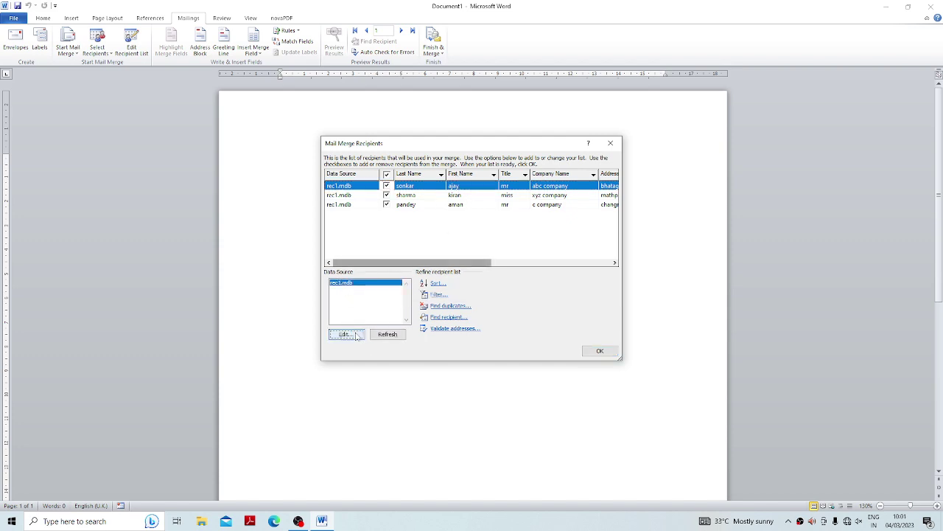
{"action": "left_click_drag", "start_coordinate": [444, 160], "coordinate": [436, 133]}
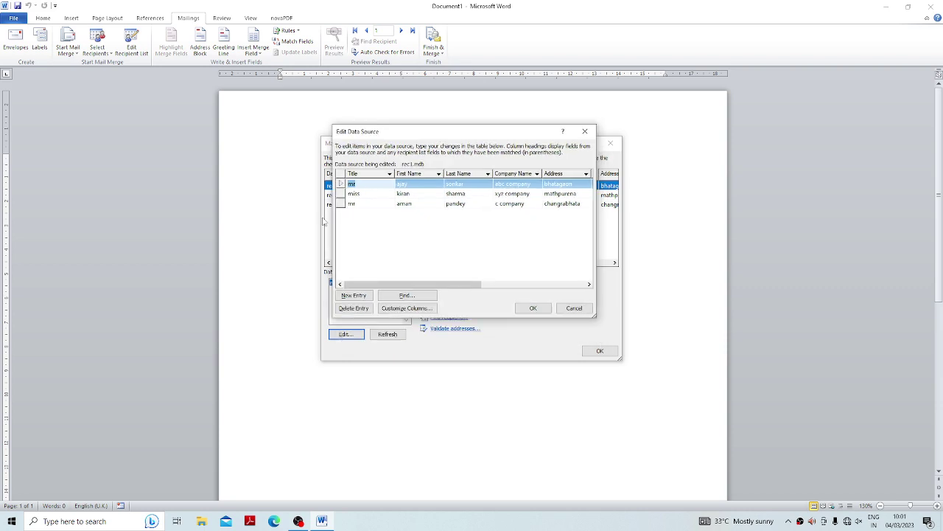
{"action": "left_click", "coordinate": [383, 203]}
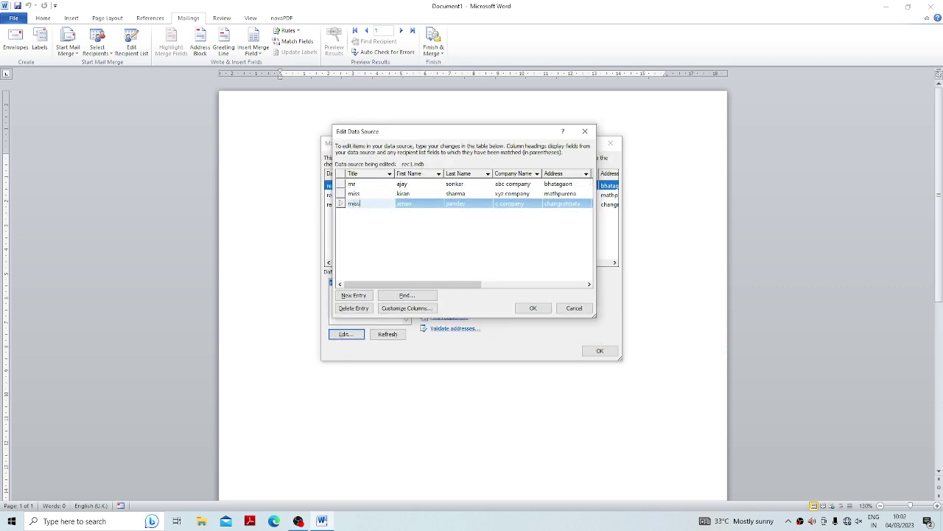
{"action": "type", "text": "miss"}
{"action": "left_click", "coordinate": [423, 203]}
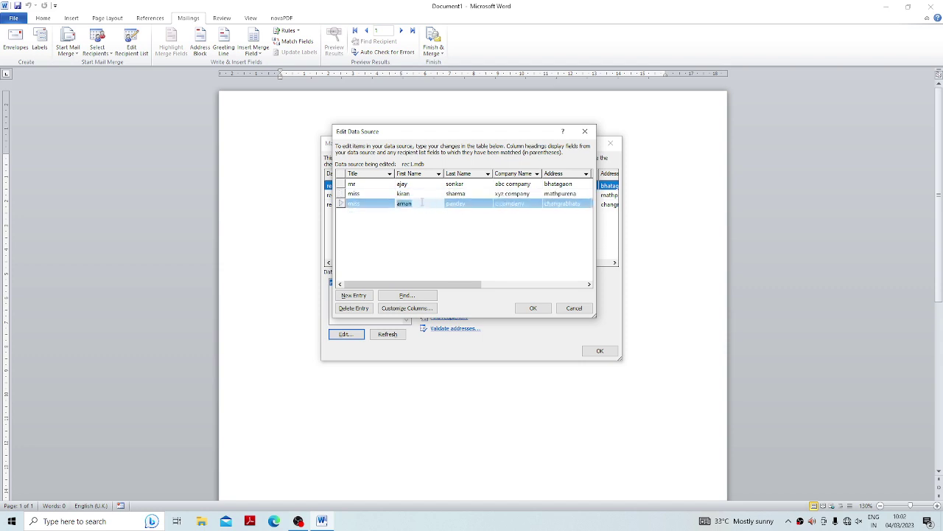
{"action": "key", "text": "BackSpace"}
{"action": "type", "text": "sonam"}
{"action": "left_click", "coordinate": [539, 314]}
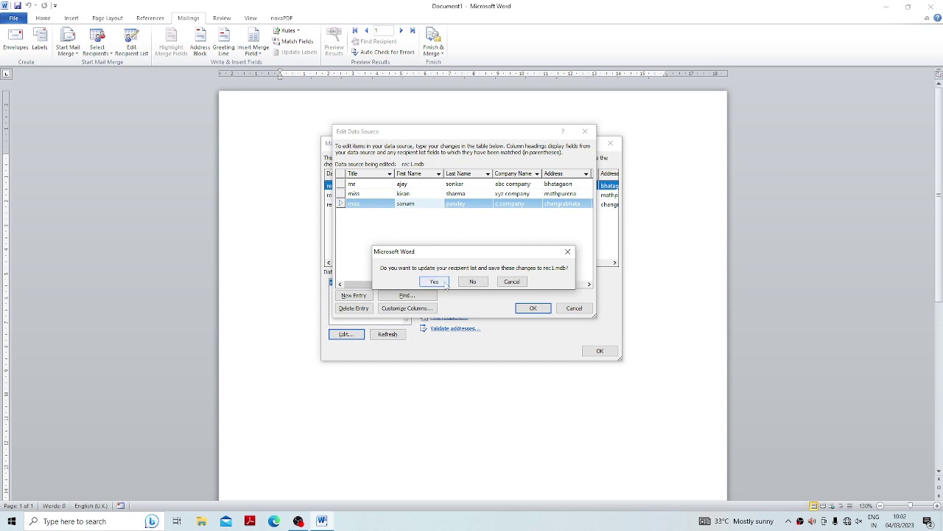
{"action": "left_click", "coordinate": [436, 282]}
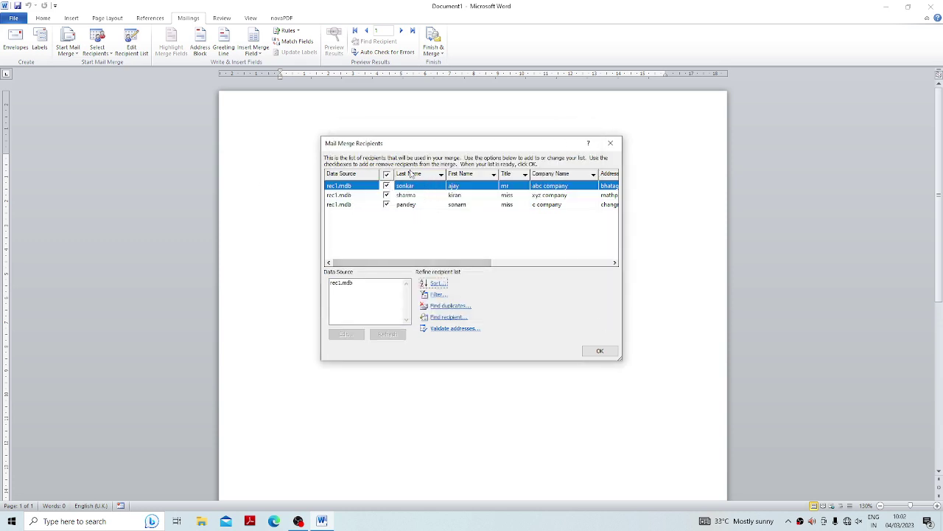
{"action": "left_click", "coordinate": [601, 350]}
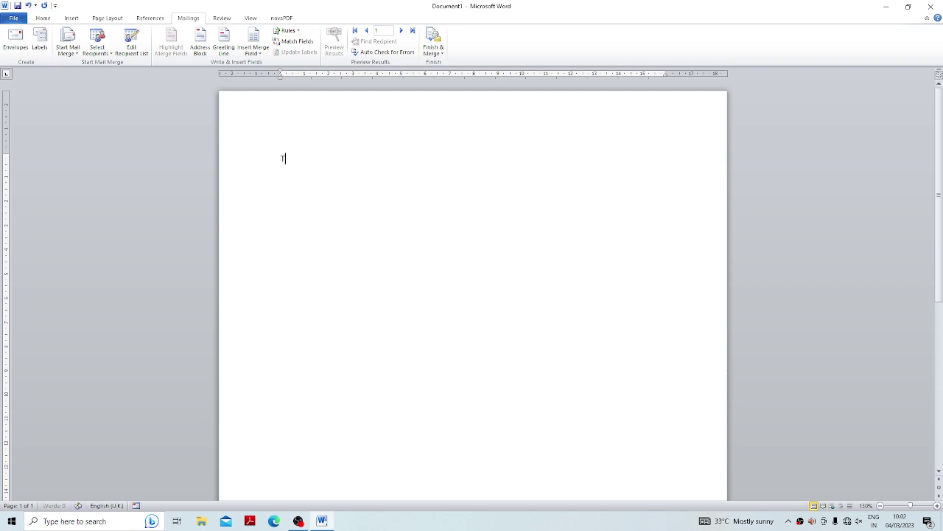
Type 'To,' and add the Title, First_Name and Last_Name merge fields on the next line.
{"action": "type", "text": "To,"}
{"action": "key", "text": "Return"}
{"action": "left_click", "coordinate": [209, 53]}
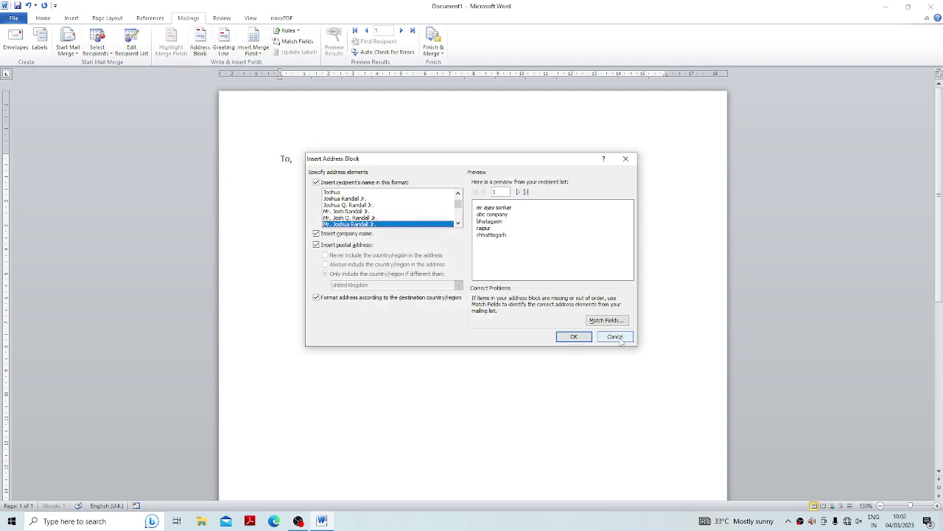
{"action": "left_click", "coordinate": [615, 336]}
{"action": "left_click", "coordinate": [251, 55]}
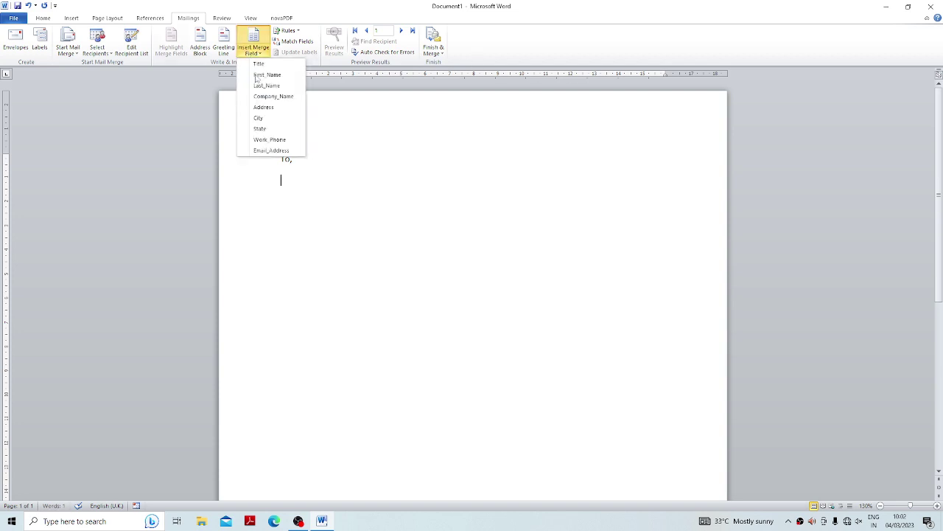
{"action": "left_click", "coordinate": [261, 66]}
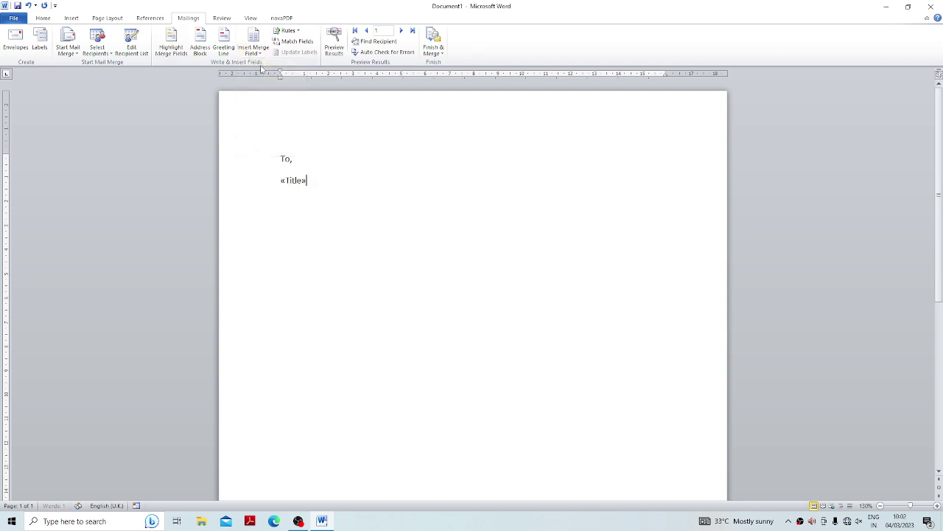
{"action": "left_click", "coordinate": [258, 53]}
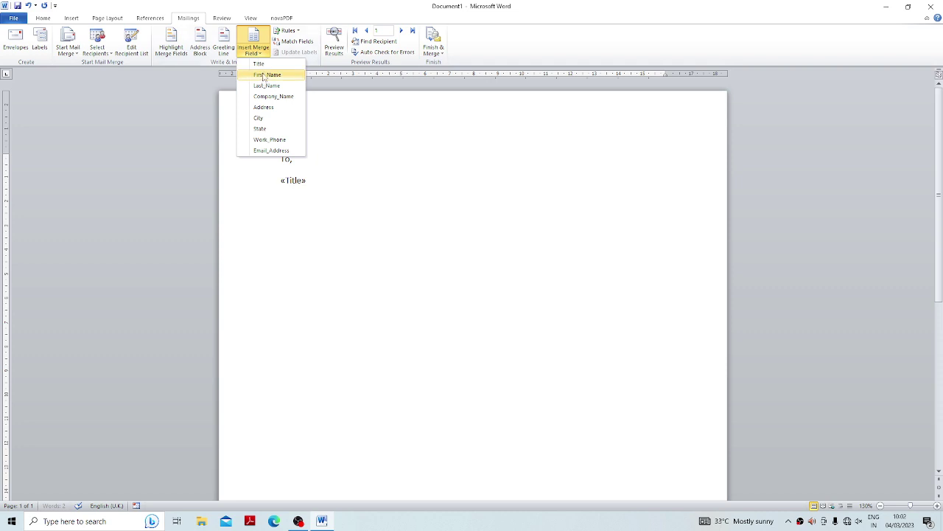
{"action": "left_click", "coordinate": [265, 74]}
{"action": "left_click", "coordinate": [258, 53]}
{"action": "left_click", "coordinate": [261, 86]}
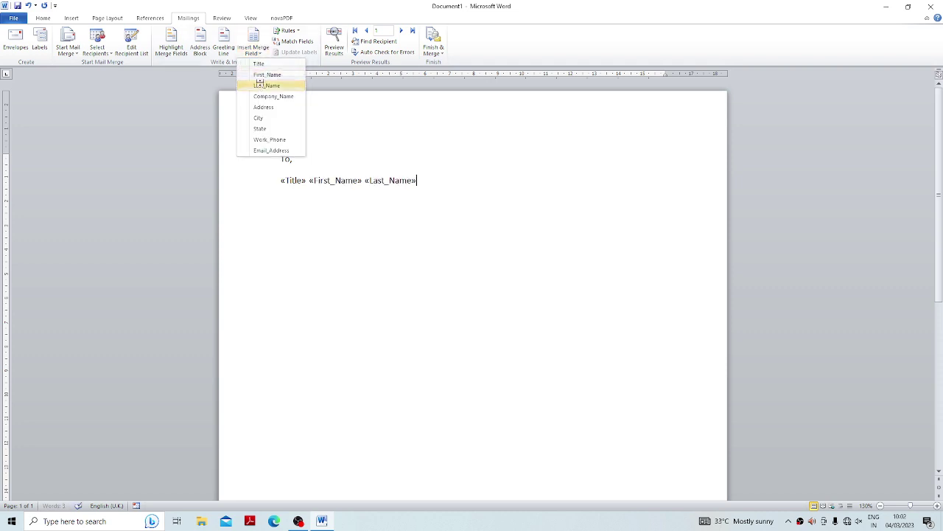
{"action": "key", "text": "Return"}
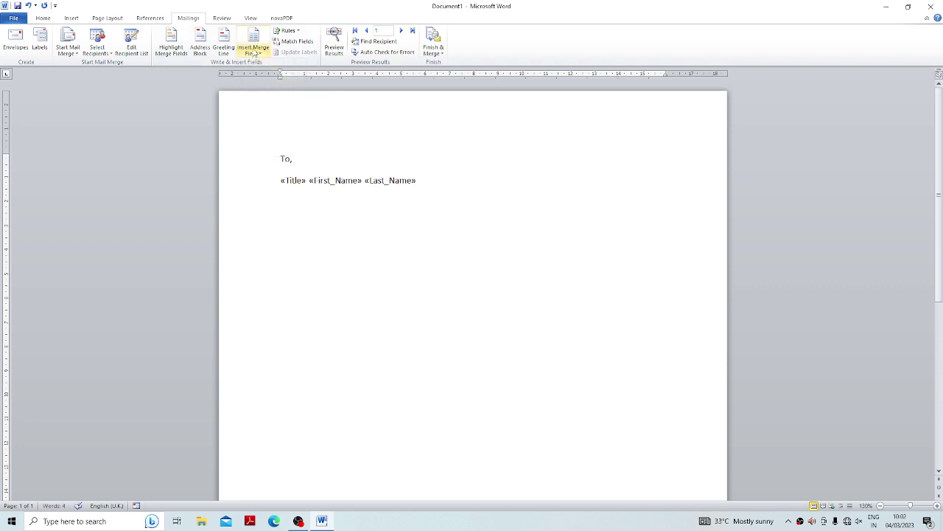
Add Company_Name on its own line, then Address, City and State together on the next line.
{"action": "left_click", "coordinate": [258, 54]}
{"action": "left_click", "coordinate": [265, 96]}
{"action": "key", "text": "Return"}
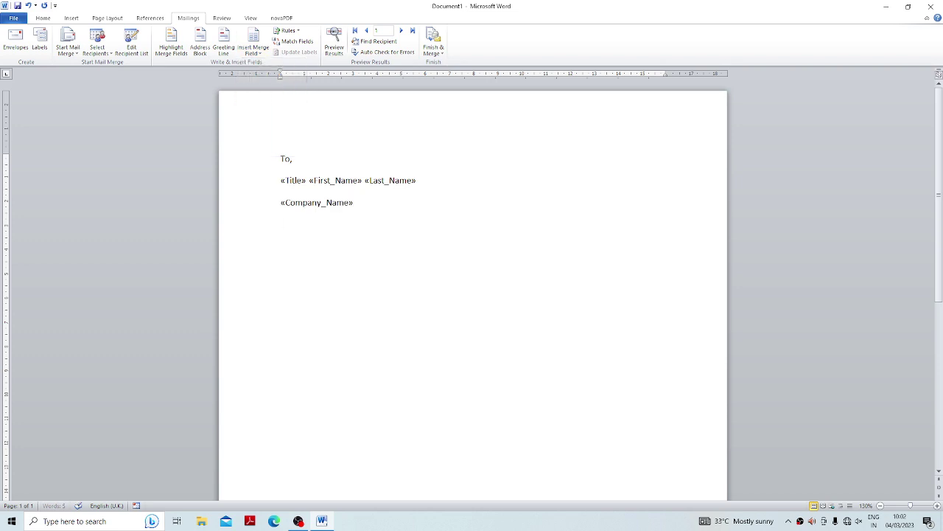
{"action": "left_click", "coordinate": [258, 53]}
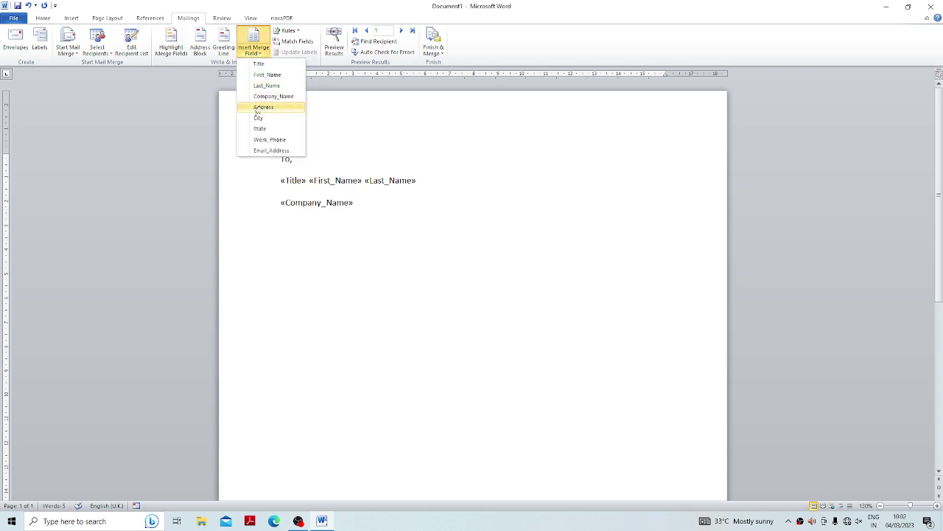
{"action": "left_click", "coordinate": [263, 107]}
{"action": "left_click", "coordinate": [258, 53]}
{"action": "left_click", "coordinate": [263, 118]}
{"action": "left_click", "coordinate": [258, 53]}
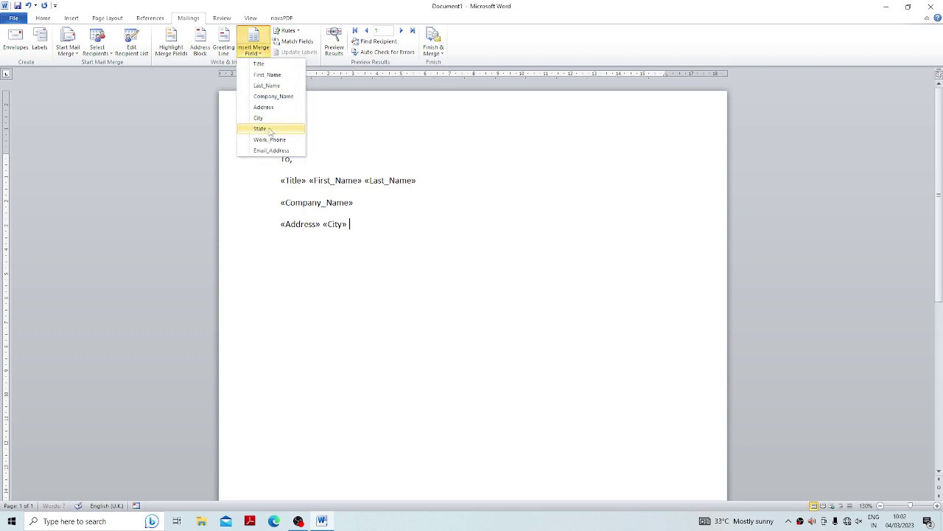
{"action": "left_click", "coordinate": [292, 129]}
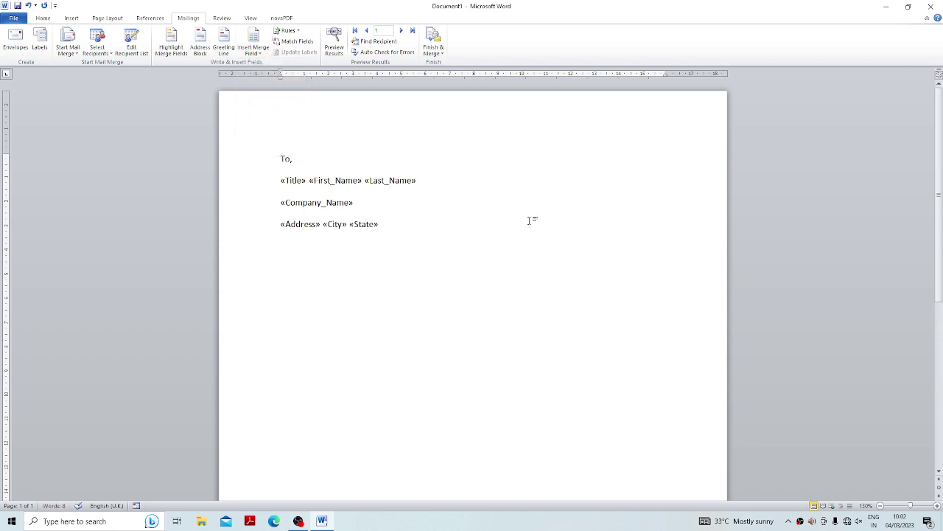
{"action": "key", "text": "Return"}
{"action": "key", "text": "Return"}
Type the subject line 'sub : notice for salary.' below the address fields.
{"action": "type", "text": "sub : not"}
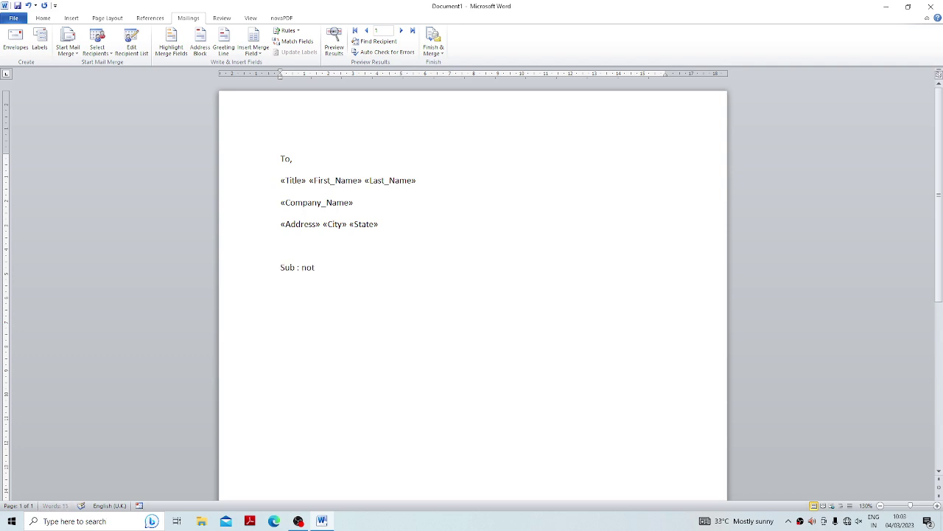
{"action": "type", "text": "ice for saa"}
{"action": "key", "text": "BackSpace"}
{"action": "type", "text": "lary."}
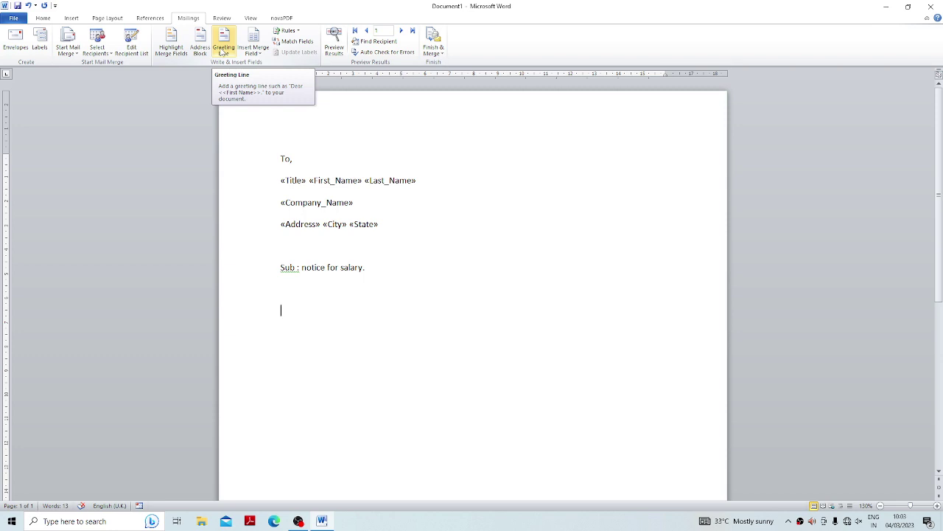
Set the greeting line to 'Dear' with the 'Mr. Josh Randall Jr.' name format.
{"action": "left_click", "coordinate": [223, 48]}
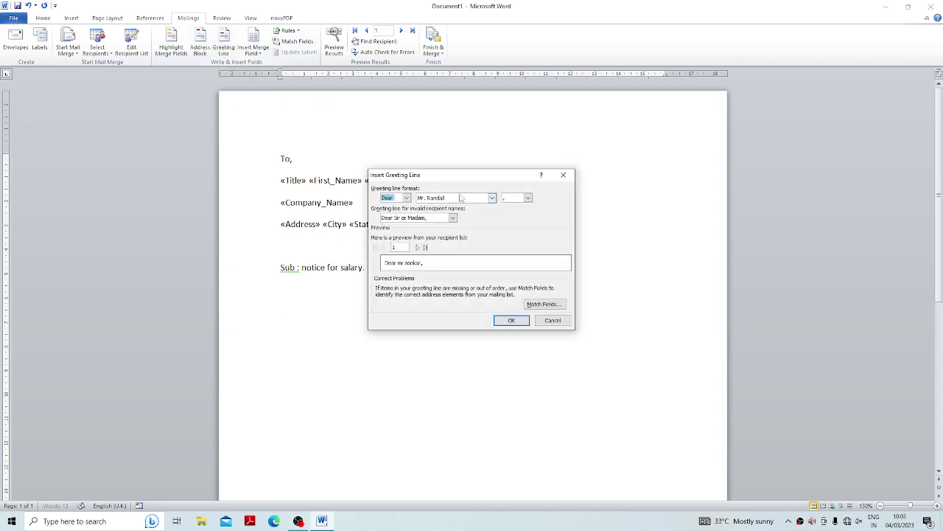
{"action": "left_click_drag", "start_coordinate": [449, 177], "coordinate": [455, 145]}
{"action": "left_click", "coordinate": [412, 165]}
{"action": "left_click", "coordinate": [394, 174]}
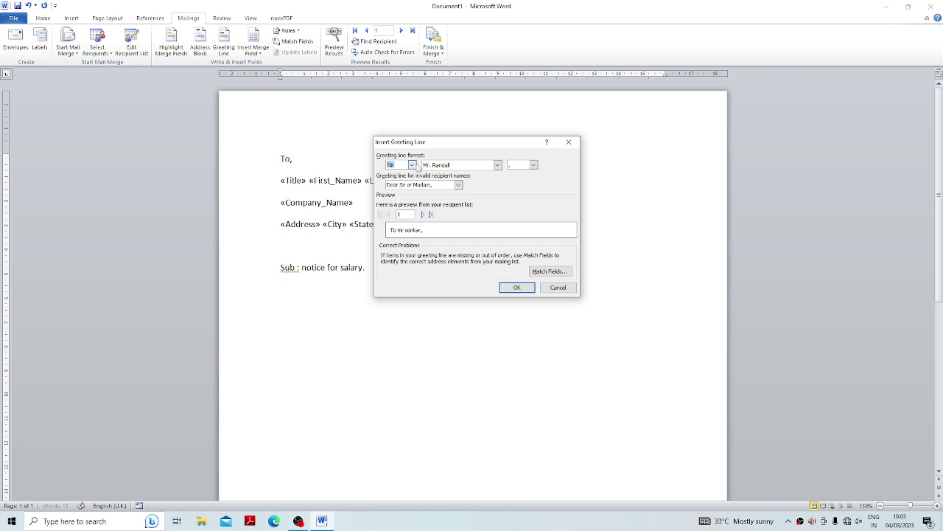
{"action": "left_click", "coordinate": [414, 165]}
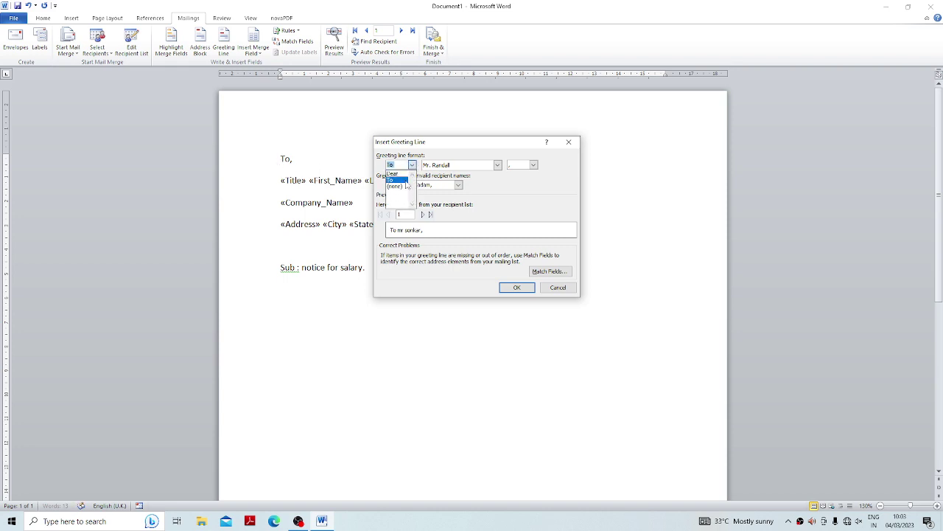
{"action": "left_click", "coordinate": [393, 173]}
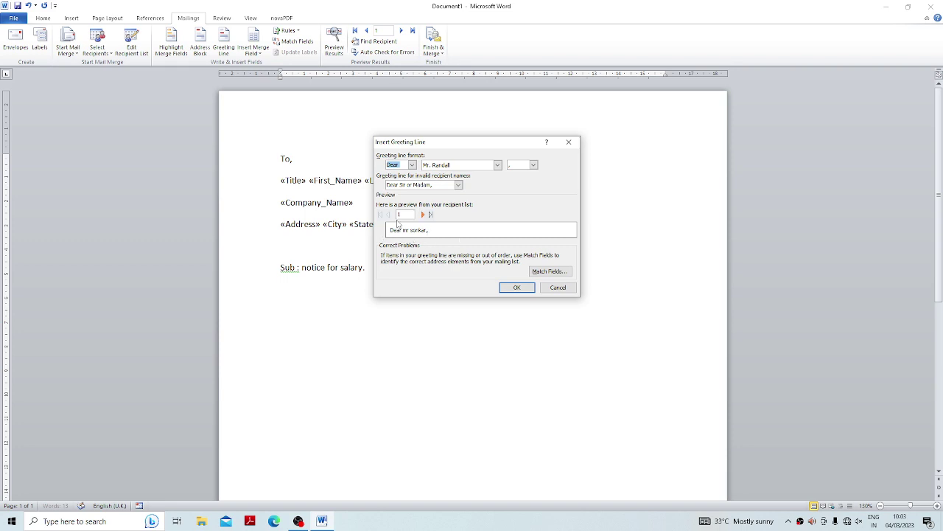
{"action": "left_click", "coordinate": [498, 165]}
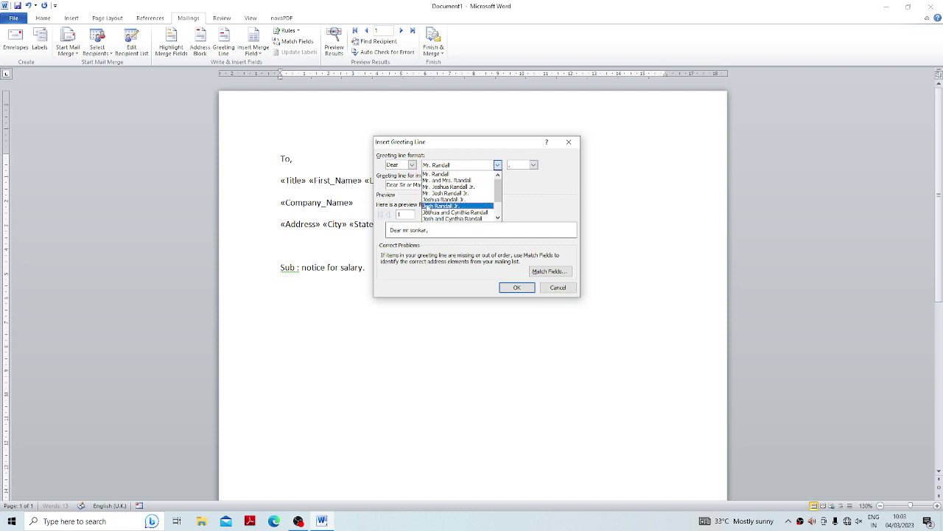
{"action": "left_click", "coordinate": [457, 194]}
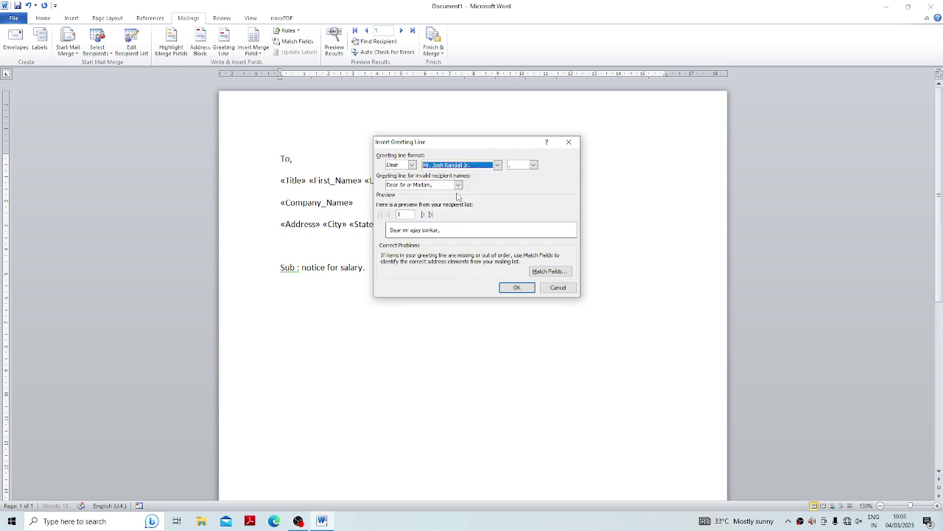
Preview recipients, keep 'Dear Sir or Madam,' for invalid names, confirm Match Fields, and insert the greeting.
{"action": "left_click", "coordinate": [423, 214]}
{"action": "left_click", "coordinate": [424, 216]}
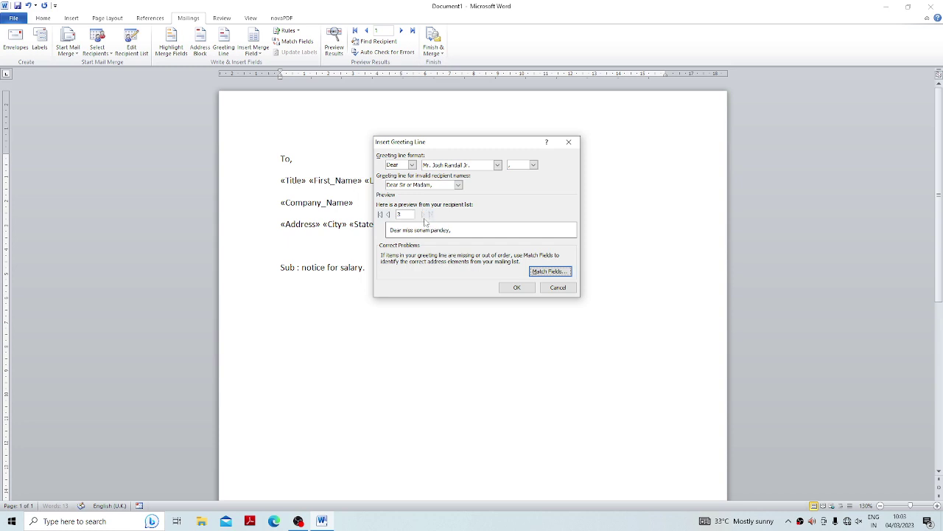
{"action": "left_click", "coordinate": [389, 215]}
{"action": "left_click", "coordinate": [458, 185]}
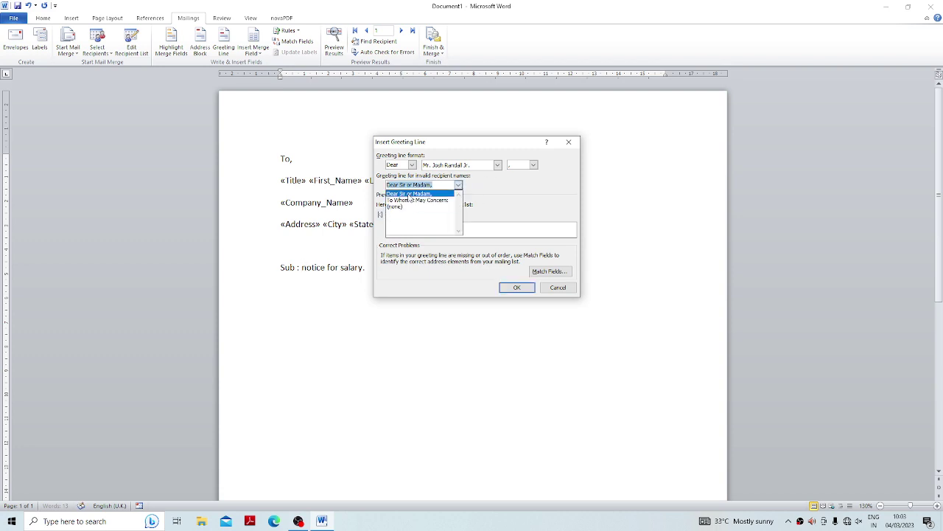
{"action": "left_click", "coordinate": [409, 194]}
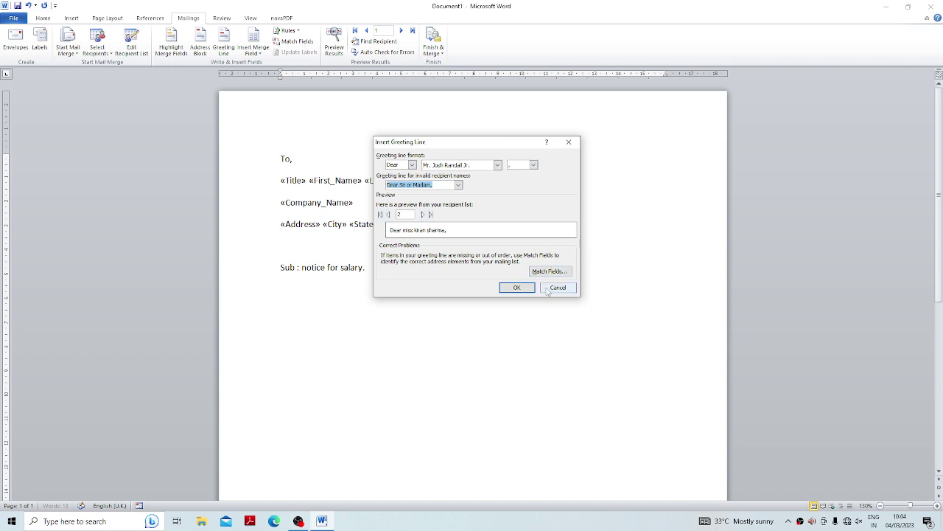
{"action": "left_click", "coordinate": [549, 271]}
{"action": "left_click_drag", "start_coordinate": [454, 149], "coordinate": [526, 143]}
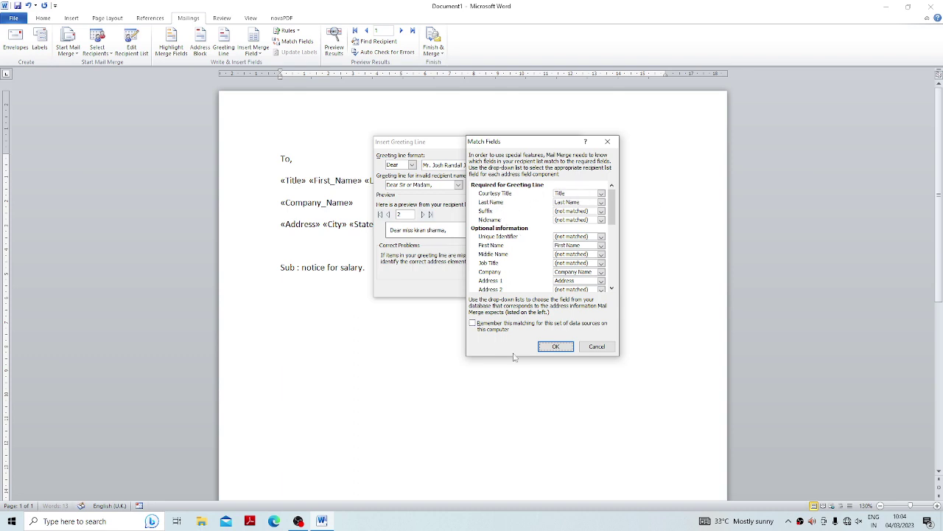
{"action": "left_click", "coordinate": [554, 346]}
{"action": "left_click", "coordinate": [517, 288]}
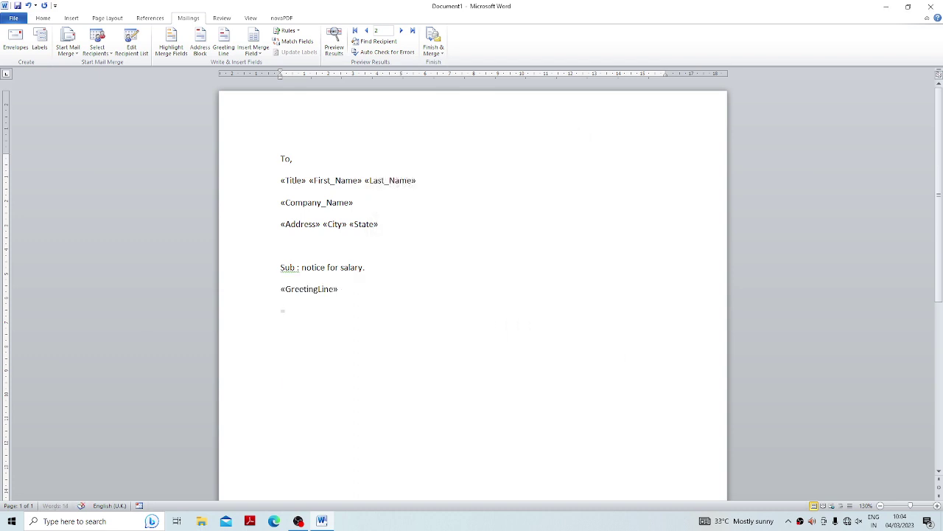
Generate a sample body paragraph with =rand(1,5).
{"action": "key", "text": "BackSpace"}
{"action": "type", "text": "nd("}
{"action": "key", "text": "BackSpace"}
{"action": "type", "text": "1,5)"}
{"action": "key", "text": "Return"}
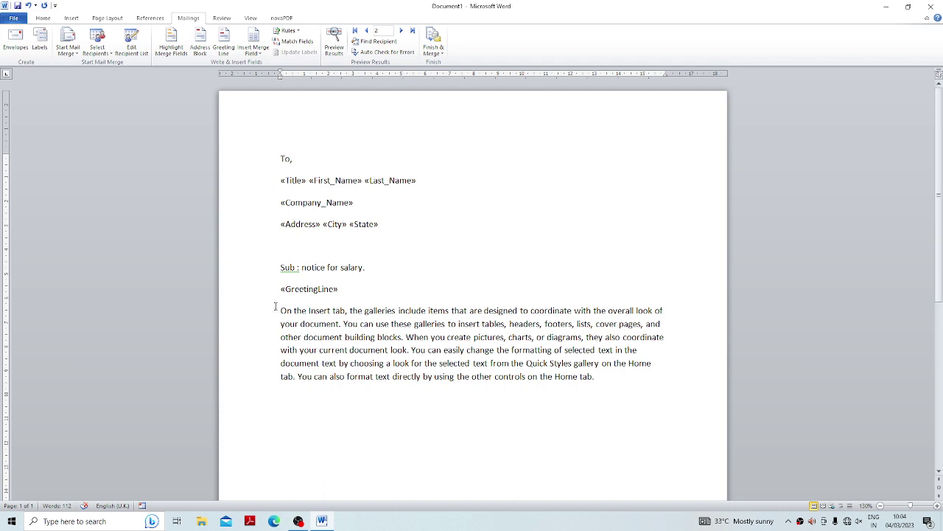
Justify the sample paragraph with Ctrl+J.
{"action": "left_click_drag", "start_coordinate": [275, 306], "coordinate": [505, 401]}
{"action": "left_click_drag", "start_coordinate": [611, 398], "coordinate": [620, 389]}
{"action": "key", "text": "ctrl+j"}
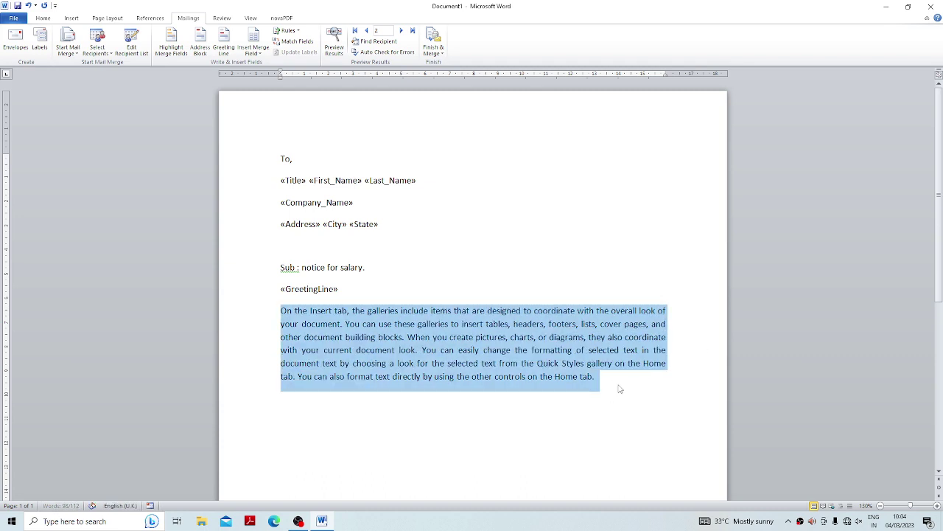
{"action": "left_click", "coordinate": [619, 384]}
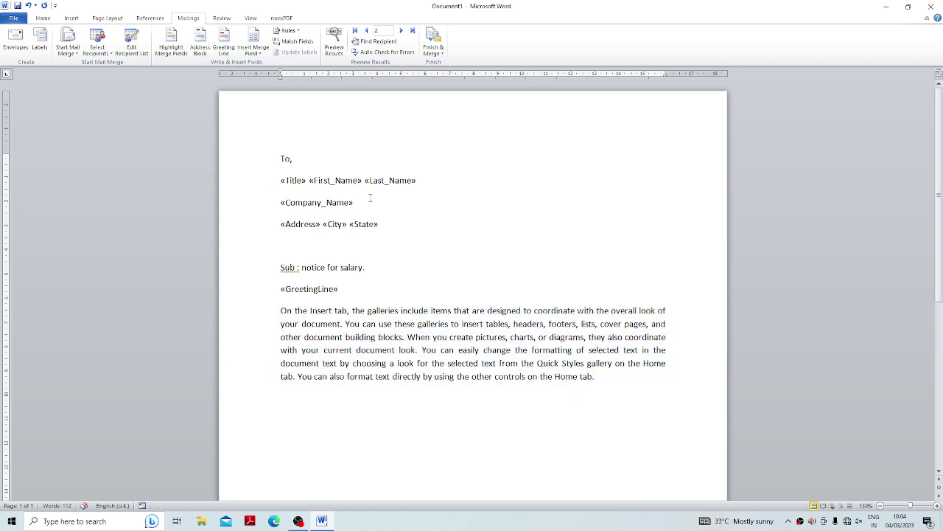
Type 'contact details' followed by the Work_Phone and Email_Address fields, separated by a comma.
{"action": "type", "text": "contact details :"}
{"action": "left_click", "coordinate": [260, 54]}
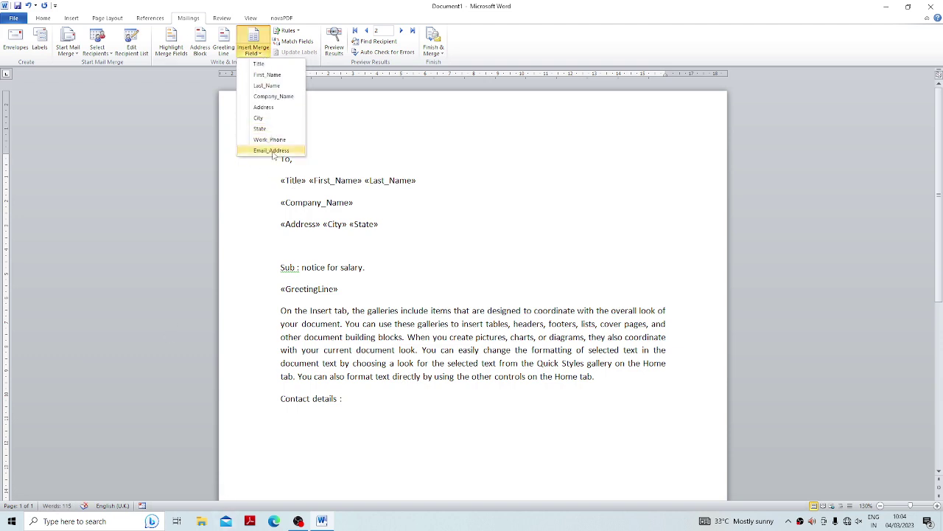
{"action": "left_click", "coordinate": [270, 139]}
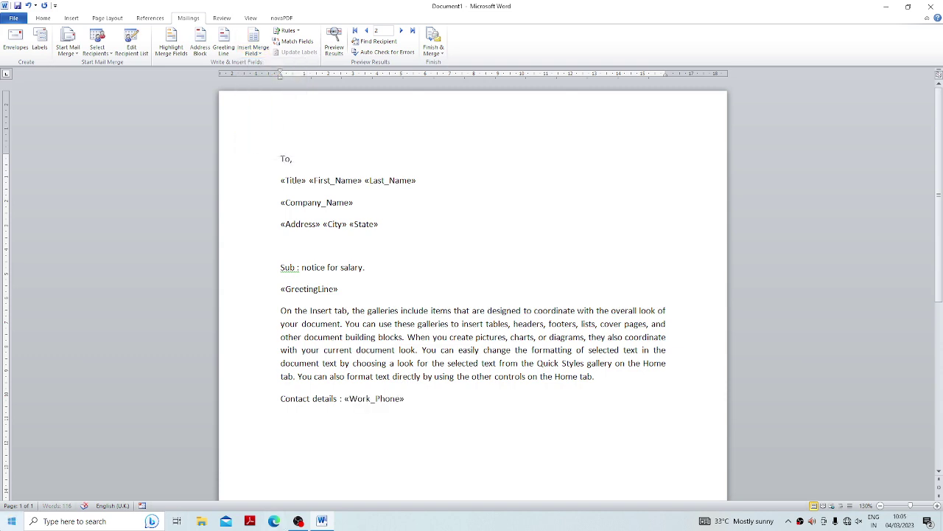
{"action": "type", "text": ","}
{"action": "left_click", "coordinate": [255, 51]}
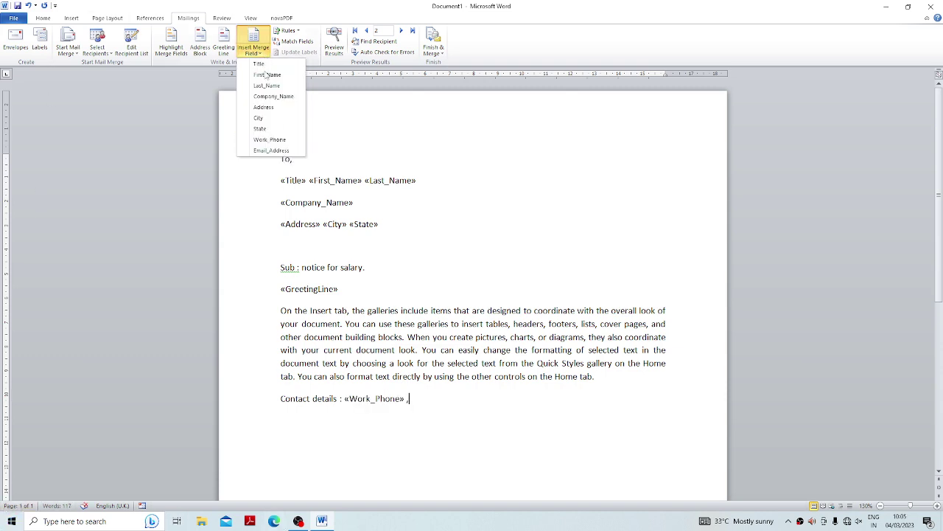
{"action": "left_click", "coordinate": [270, 151]}
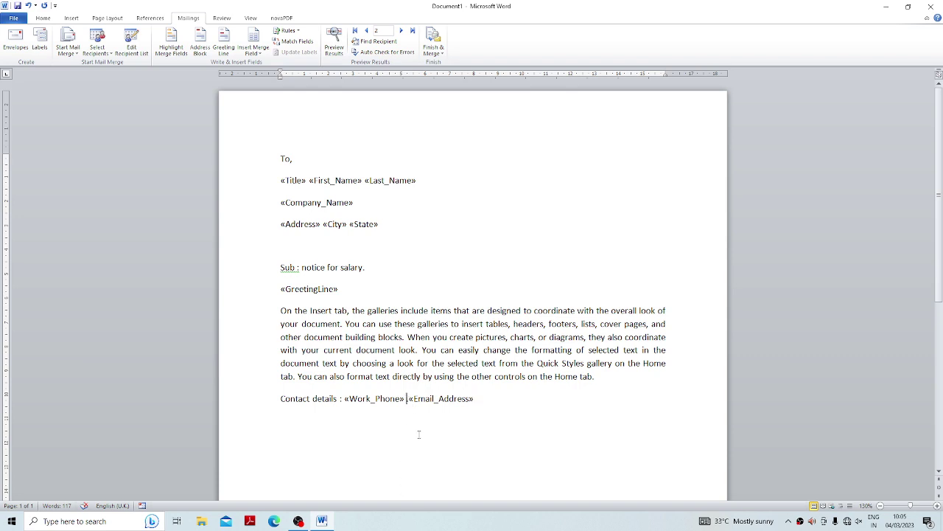
Put Email_Address on its own double-tab-indented line, then start an unindented line below it.
{"action": "key", "text": "Return"}
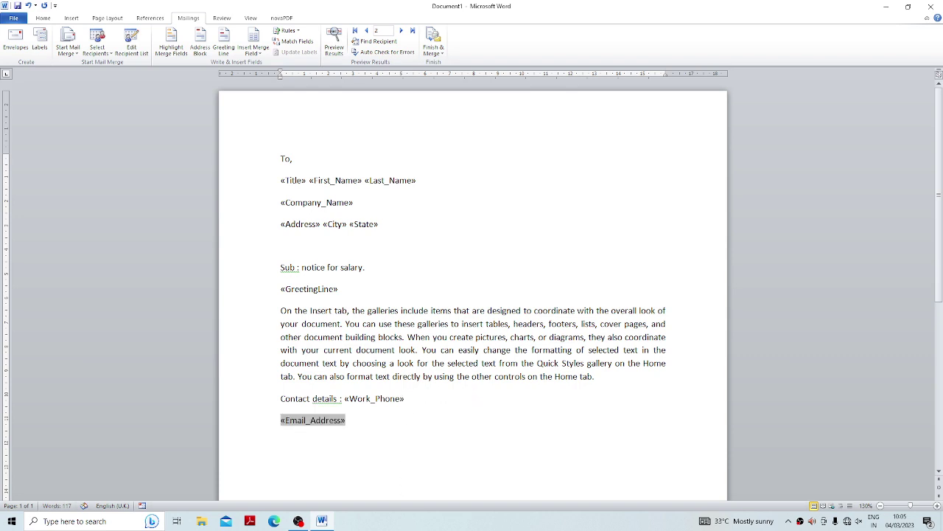
{"action": "key", "text": "Tab"}
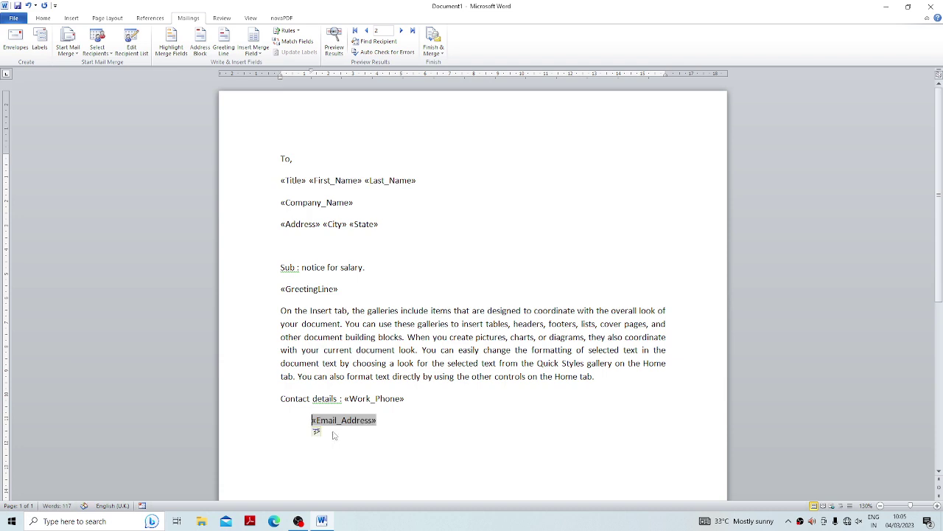
{"action": "key", "text": "Tab"}
{"action": "left_click", "coordinate": [463, 429]}
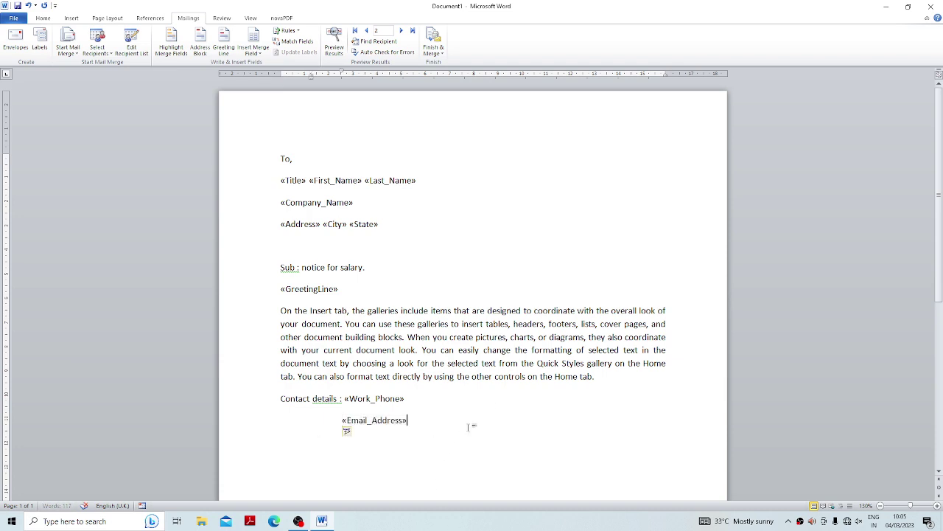
{"action": "key", "text": "Return"}
{"action": "key", "text": "BackSpace"}
{"action": "key", "text": "BackSpace"}
Add a centred 'thanks' line.
{"action": "left_click", "coordinate": [46, 18]}
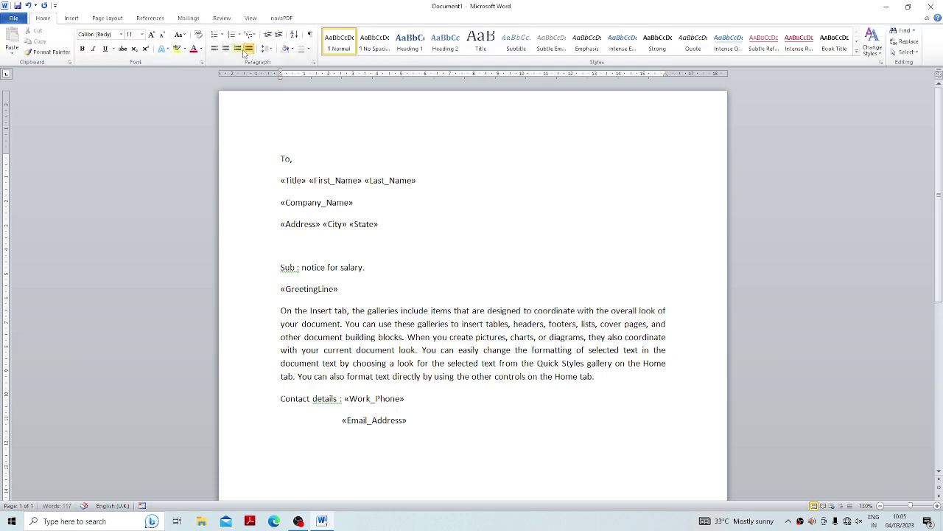
{"action": "left_click", "coordinate": [226, 48]}
{"action": "type", "text": "th"}
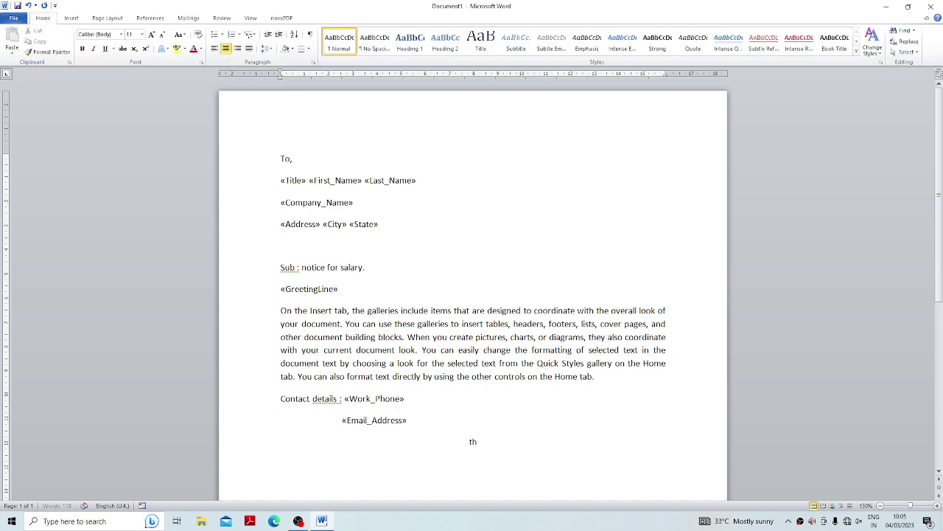
{"action": "type", "text": "anks"}
Add right-aligned 'From' and 'paaras institute' lines beneath it.
{"action": "left_click", "coordinate": [237, 48]}
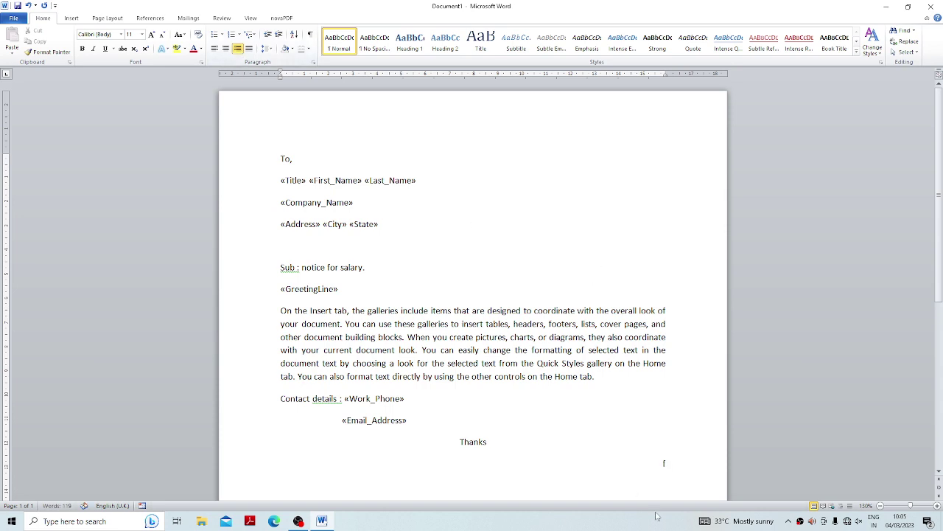
{"action": "type", "text": "From paa"}
{"action": "key", "text": "BackSpace"}
{"action": "key", "text": "BackSpace"}
{"action": "key", "text": "BackSpace"}
{"action": "key", "text": "BackSpace"}
{"action": "key", "text": "Return"}
{"action": "type", "text": "paaras institute"}
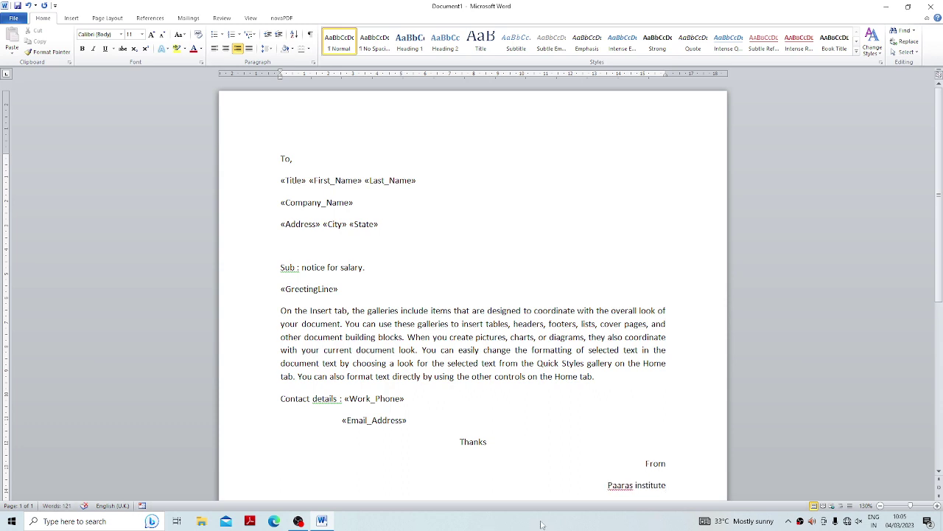
{"action": "left_click", "coordinate": [418, 350]}
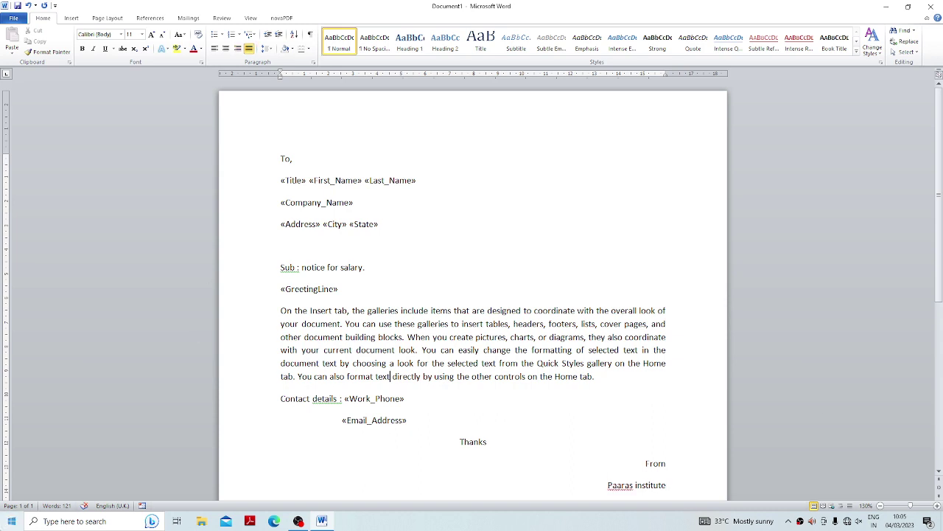
Apply a Box page border with a solid line style to the whole document.
{"action": "left_click", "coordinate": [111, 19]}
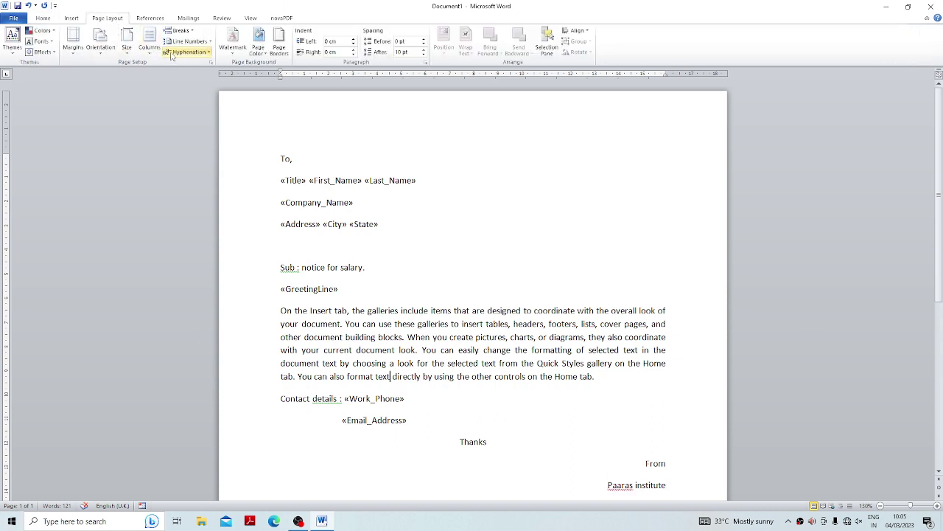
{"action": "left_click", "coordinate": [270, 52]}
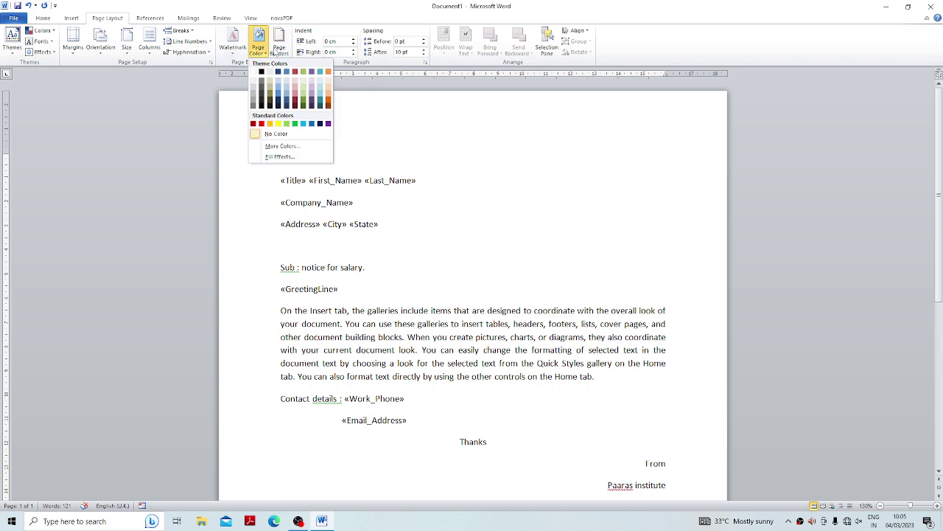
{"action": "left_click", "coordinate": [279, 47]}
{"action": "left_click", "coordinate": [581, 157]}
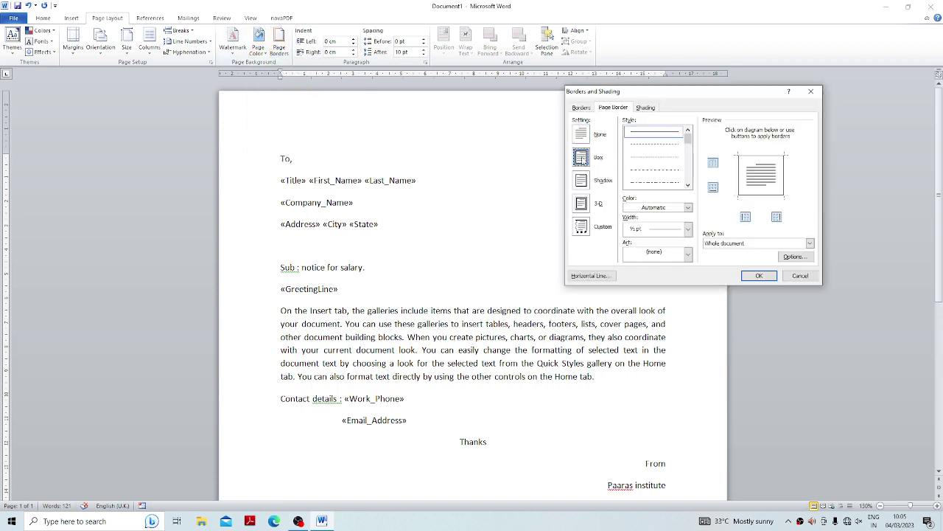
{"action": "left_click", "coordinate": [688, 185]}
{"action": "left_click", "coordinate": [688, 185]}
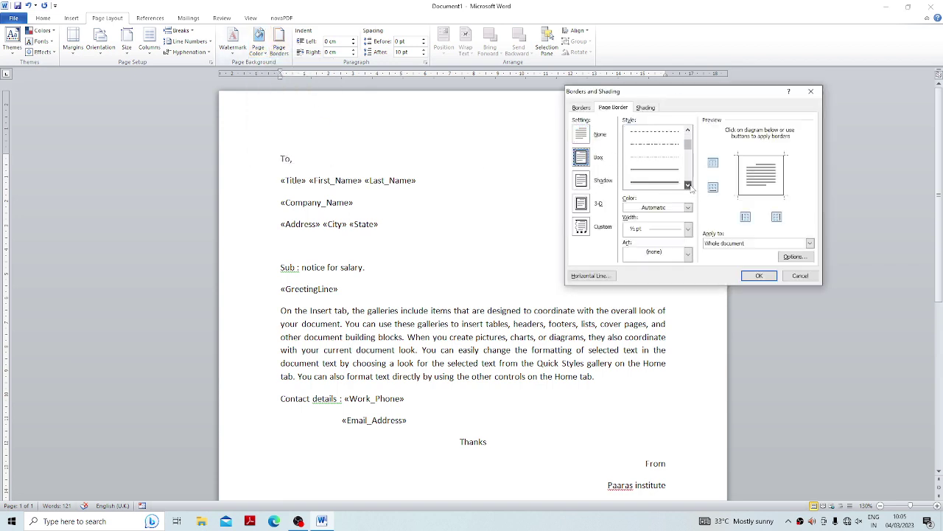
{"action": "left_click", "coordinate": [660, 171]}
{"action": "left_click", "coordinate": [760, 276]}
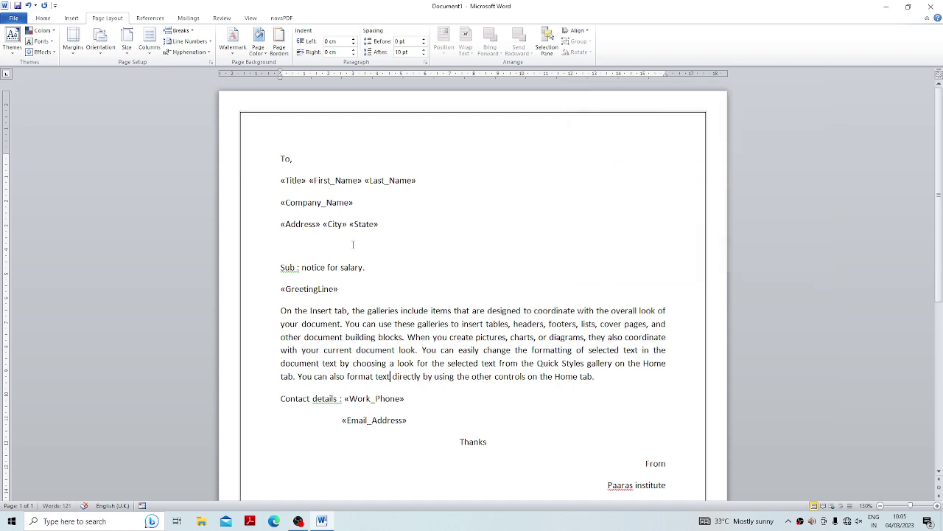
{"action": "scroll", "coordinate": [375, 242], "scroll_direction": "down", "scroll_amount": 5}
{"action": "scroll", "coordinate": [376, 242], "scroll_direction": "up", "scroll_amount": 5}
{"action": "scroll", "coordinate": [375, 242], "scroll_direction": "down", "scroll_amount": 7}
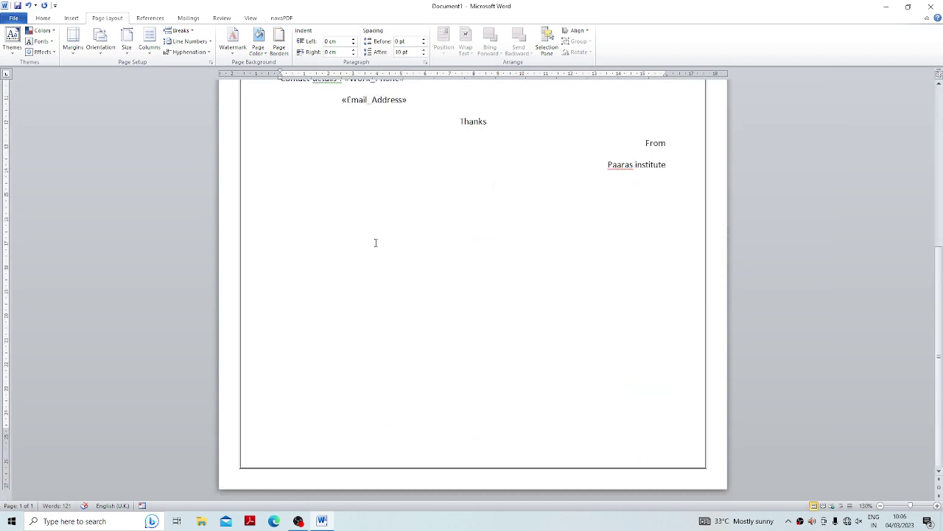
{"action": "scroll", "coordinate": [375, 243], "scroll_direction": "up", "scroll_amount": 5}
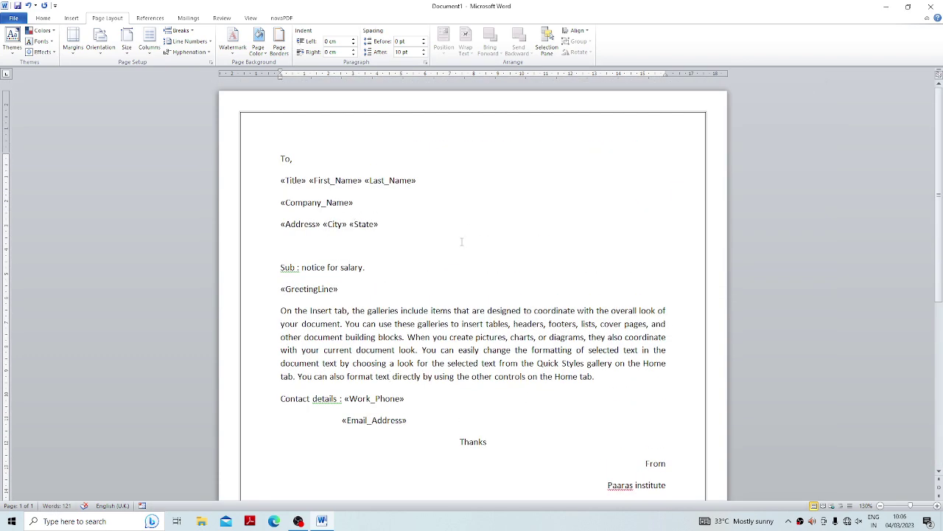
Turn Highlight Merge Fields on to check the fields, then off again.
{"action": "left_click", "coordinate": [195, 18]}
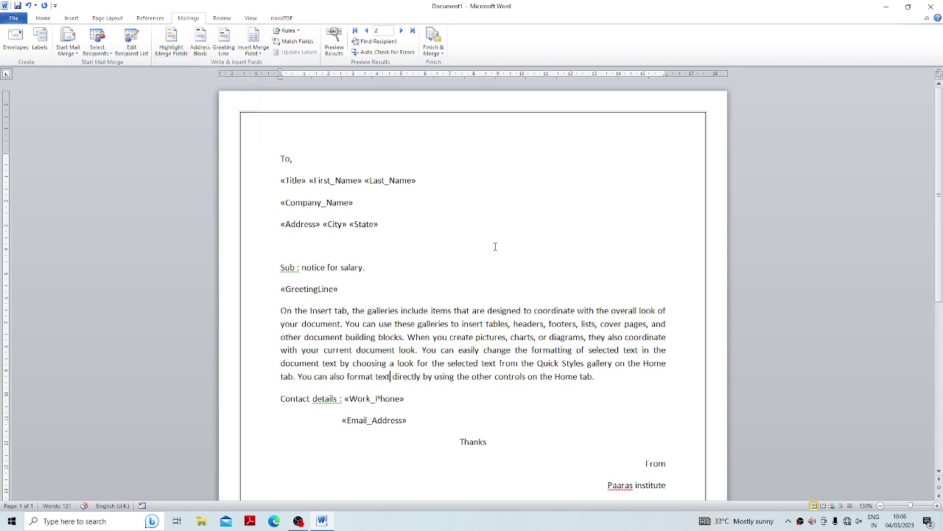
{"action": "left_click", "coordinate": [171, 46]}
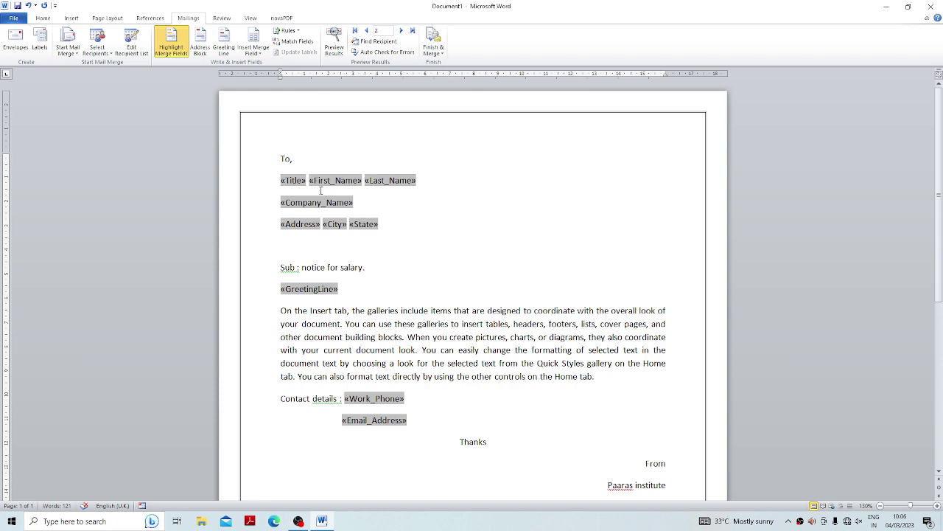
{"action": "left_click", "coordinate": [171, 46]}
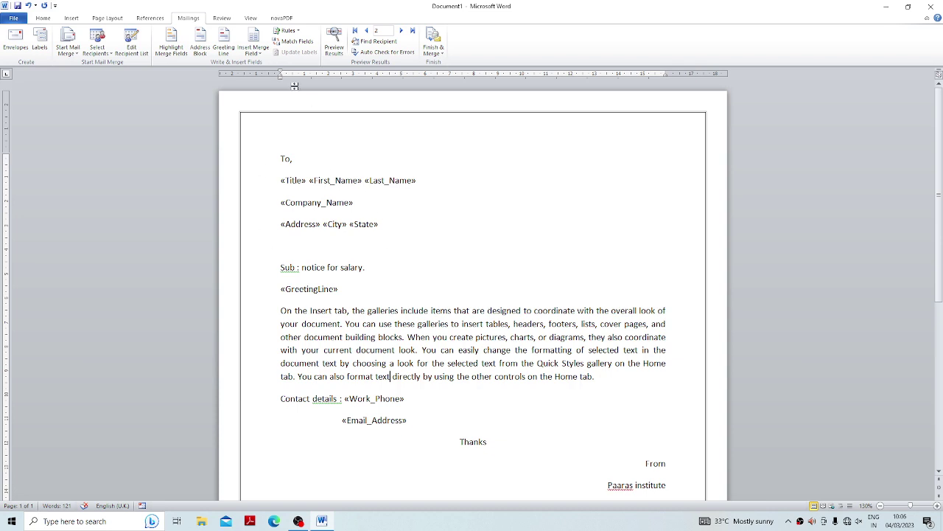
{"action": "left_click", "coordinate": [71, 18]}
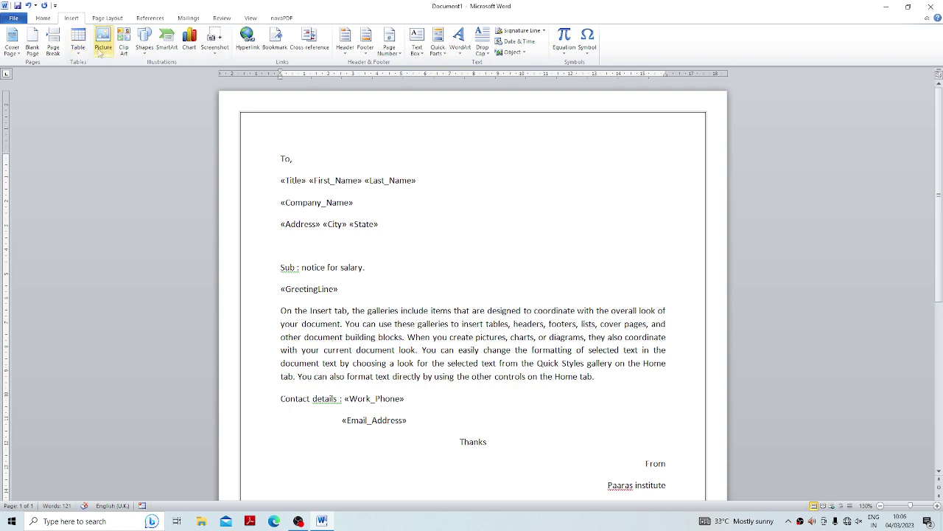
Draw a rectangle at the letter's top right and insert an «AddressBlock» field into it.
{"action": "left_click", "coordinate": [144, 43]}
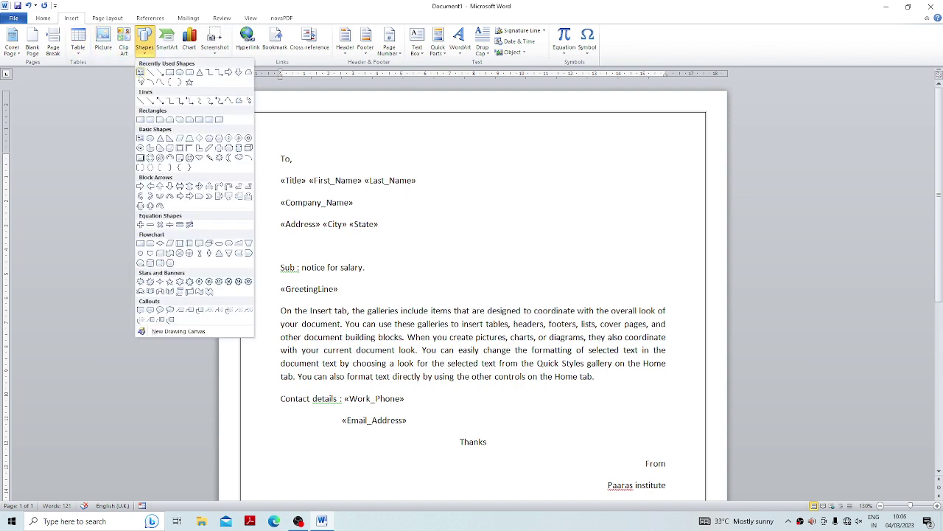
{"action": "left_click", "coordinate": [140, 72]}
{"action": "left_click_drag", "start_coordinate": [515, 149], "coordinate": [668, 233]}
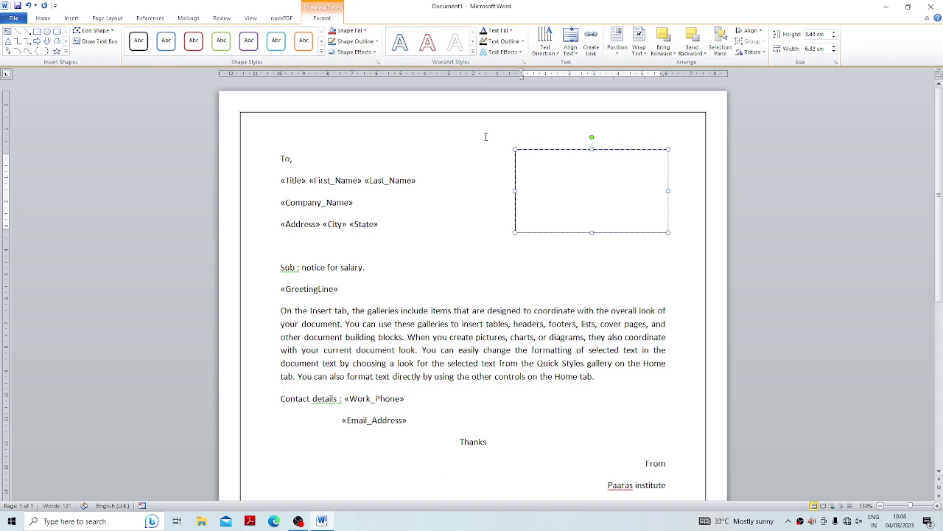
{"action": "left_click", "coordinate": [185, 20]}
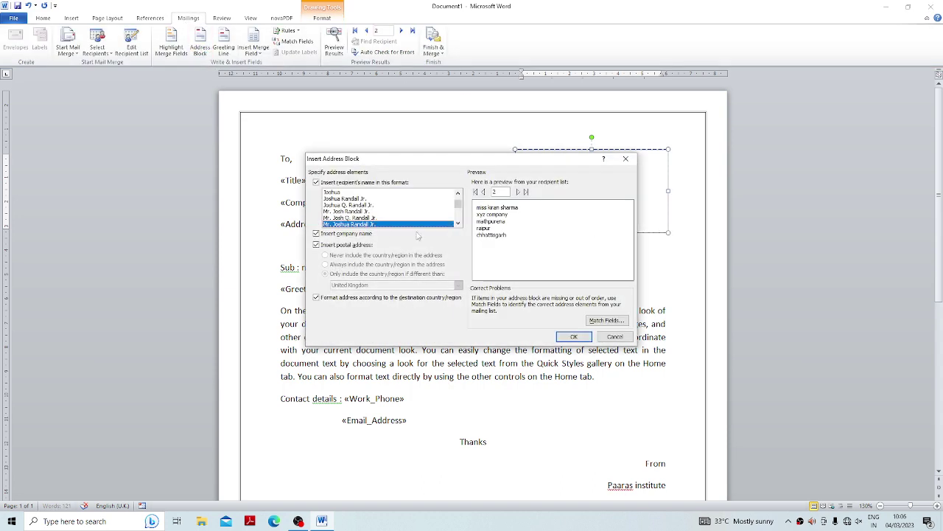
{"action": "left_click", "coordinate": [573, 336]}
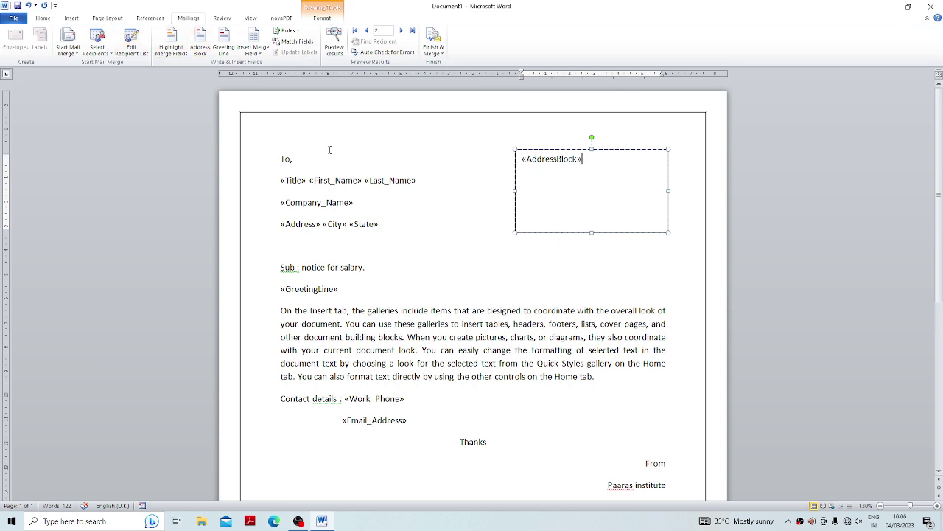
Preview recipient data and drag the address box taller so its last line shows.
{"action": "left_click", "coordinate": [334, 42]}
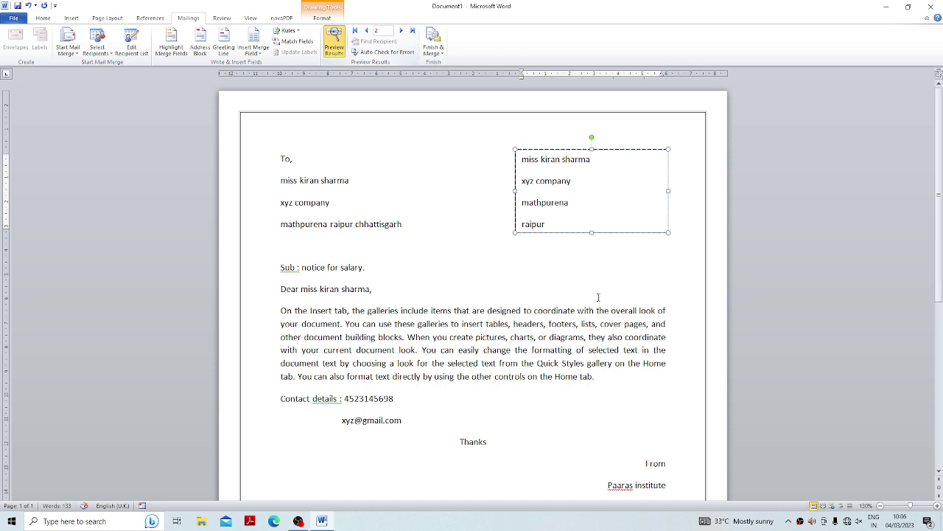
{"action": "left_click_drag", "start_coordinate": [591, 232], "coordinate": [591, 270]}
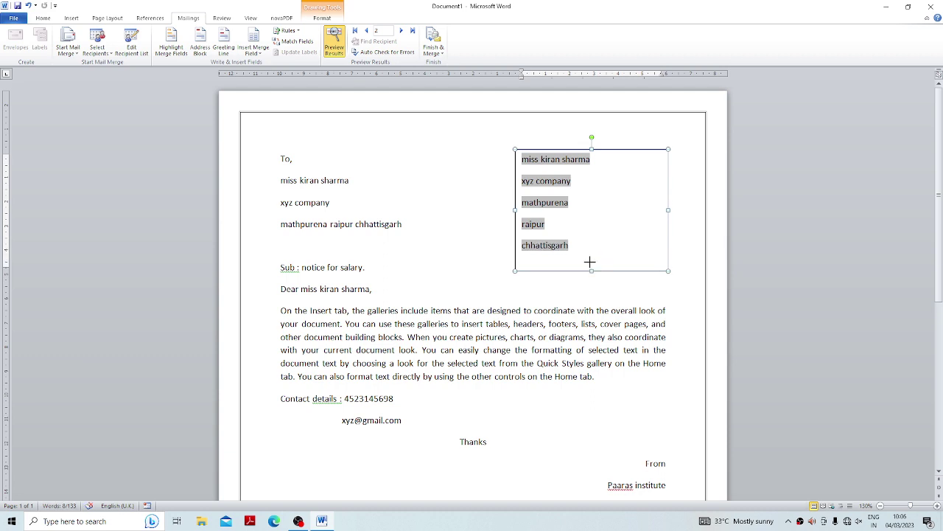
{"action": "left_click", "coordinate": [742, 317]}
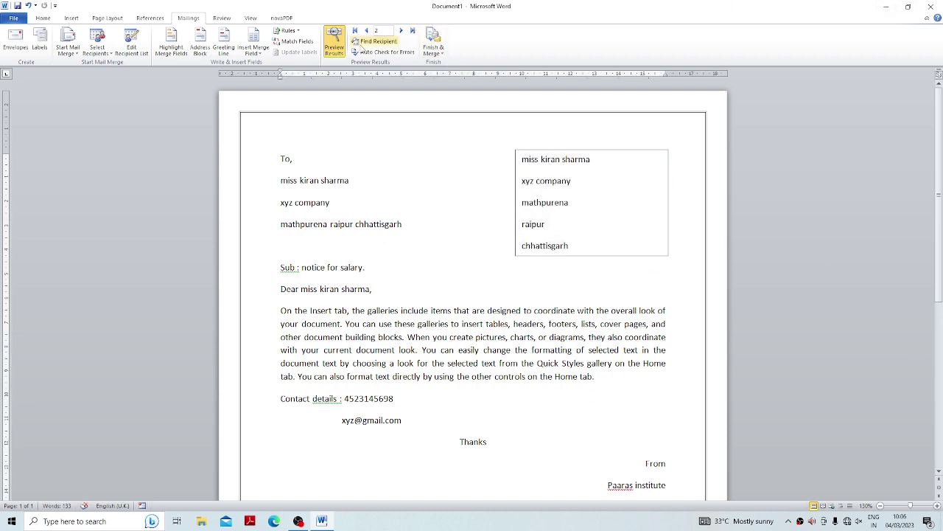
Toggle Preview Results off and back on, then check the greeting line and merge field list.
{"action": "left_click", "coordinate": [334, 42]}
{"action": "left_click", "coordinate": [335, 41]}
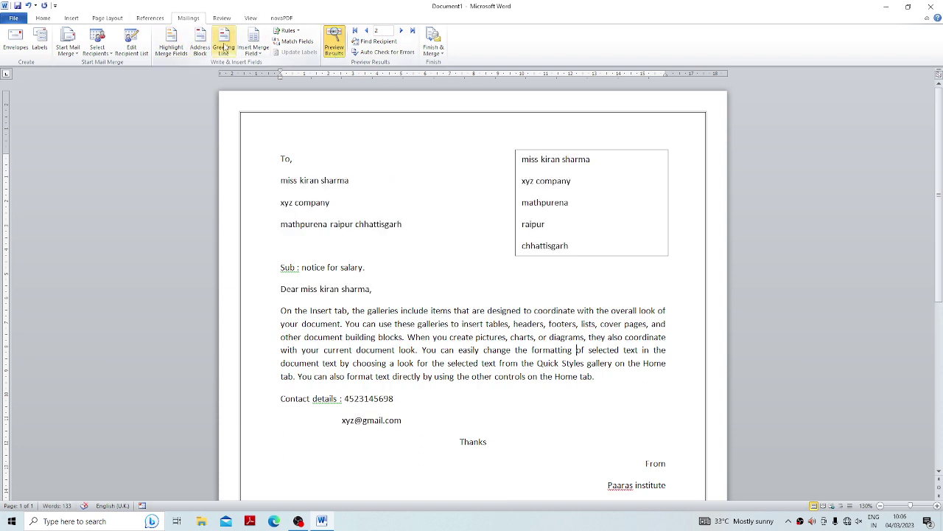
{"action": "left_click_drag", "start_coordinate": [277, 289], "coordinate": [390, 291]}
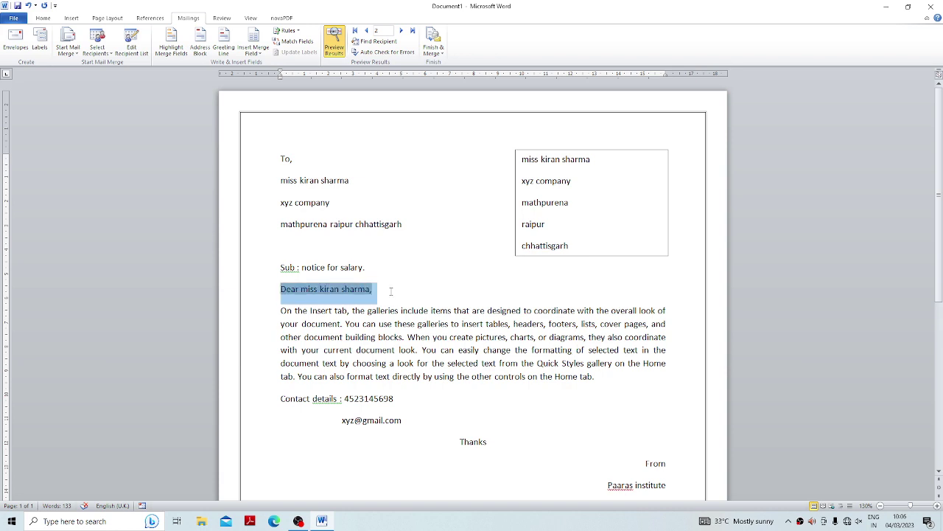
{"action": "left_click", "coordinate": [417, 313]}
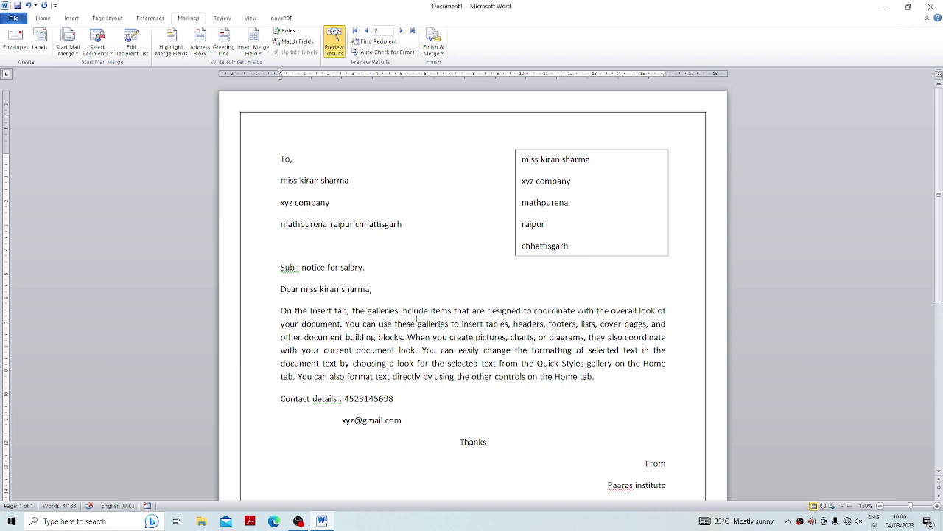
{"action": "left_click", "coordinate": [253, 51]}
{"action": "key", "text": "Escape"}
{"action": "left_click", "coordinate": [299, 42]}
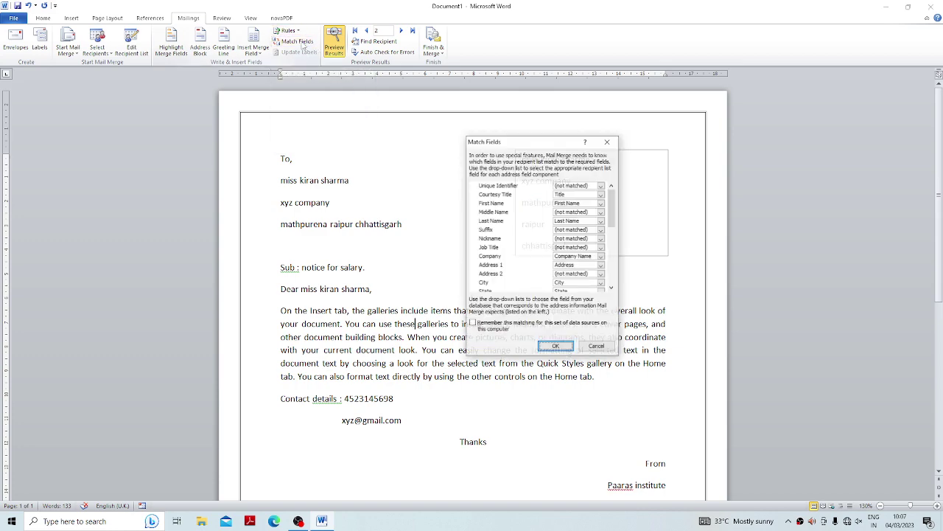
{"action": "left_click_drag", "start_coordinate": [494, 142], "coordinate": [420, 119]}
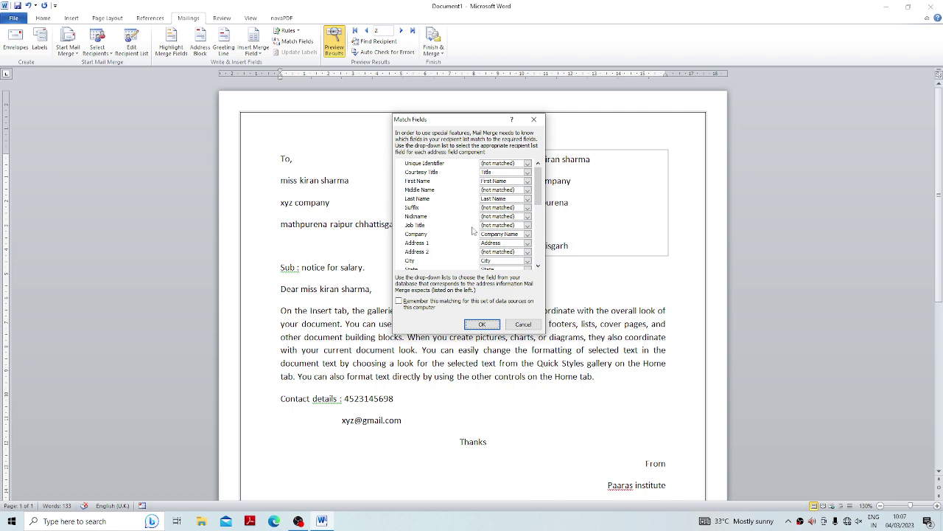
{"action": "left_click", "coordinate": [483, 324]}
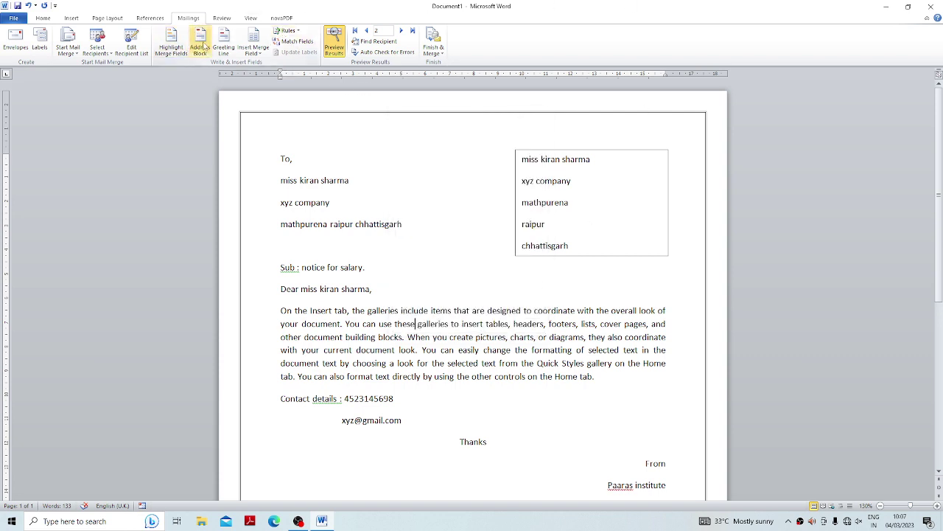
Step through the merged letters record by record up to the third recipient.
{"action": "left_click", "coordinate": [401, 30]}
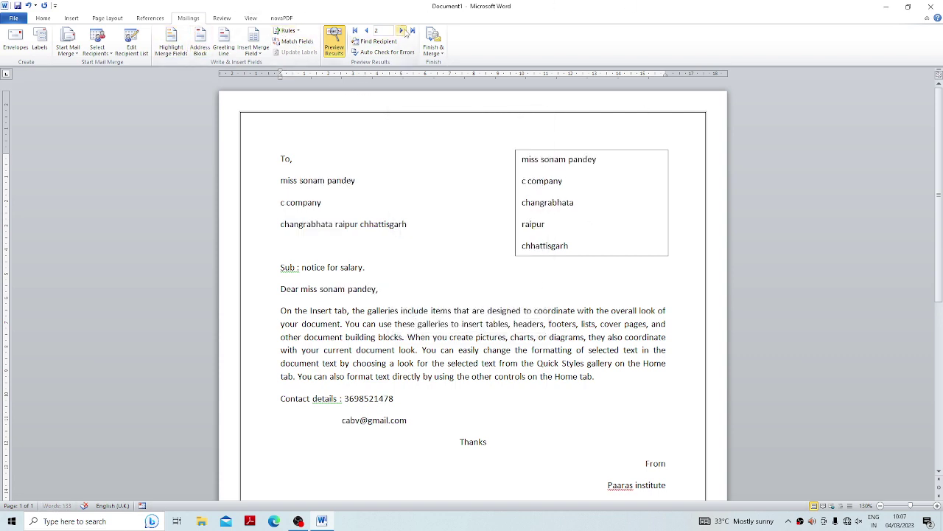
{"action": "left_click", "coordinate": [367, 31]}
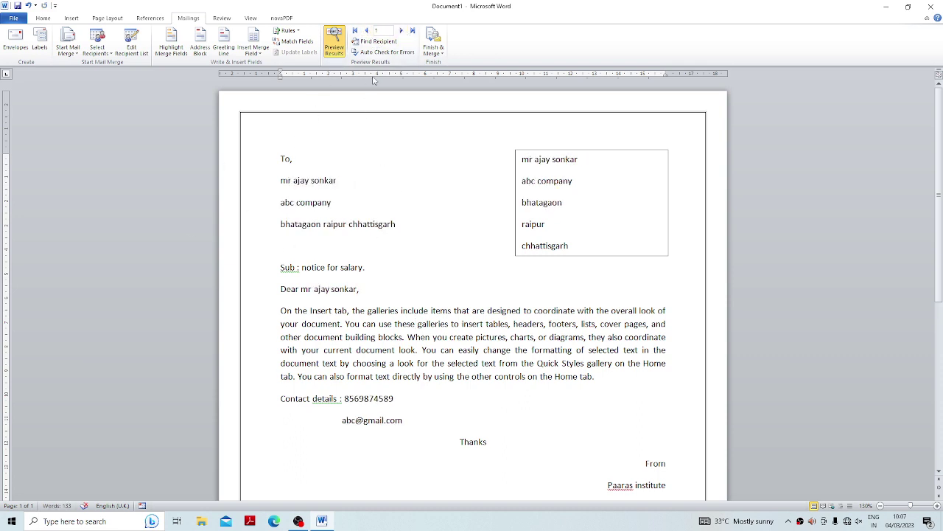
{"action": "left_click", "coordinate": [401, 31]}
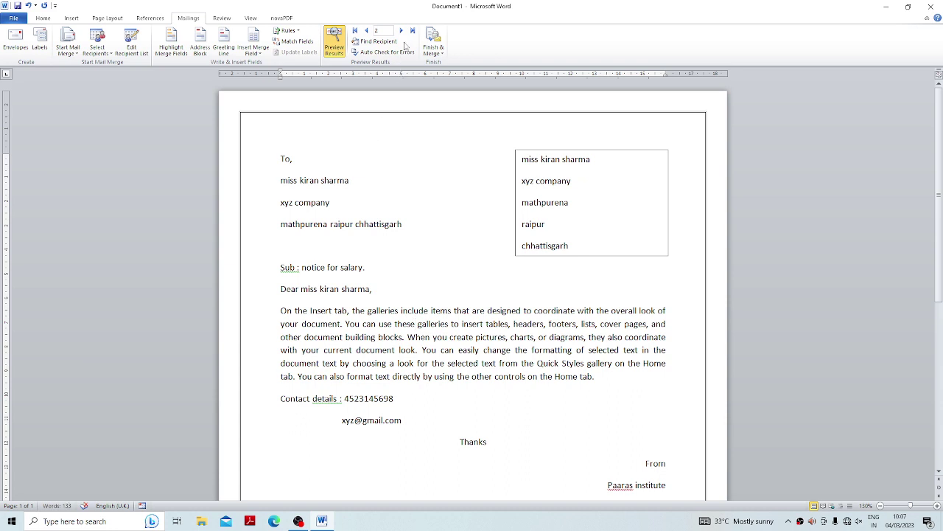
{"action": "left_click", "coordinate": [402, 30]}
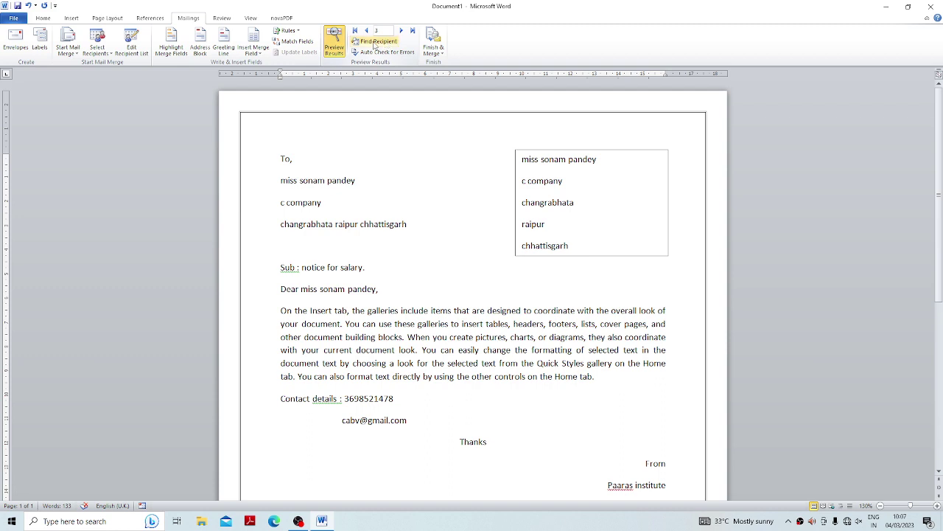
Use Find Recipient to search for 'a' and jump to the matching letter.
{"action": "left_click", "coordinate": [374, 42]}
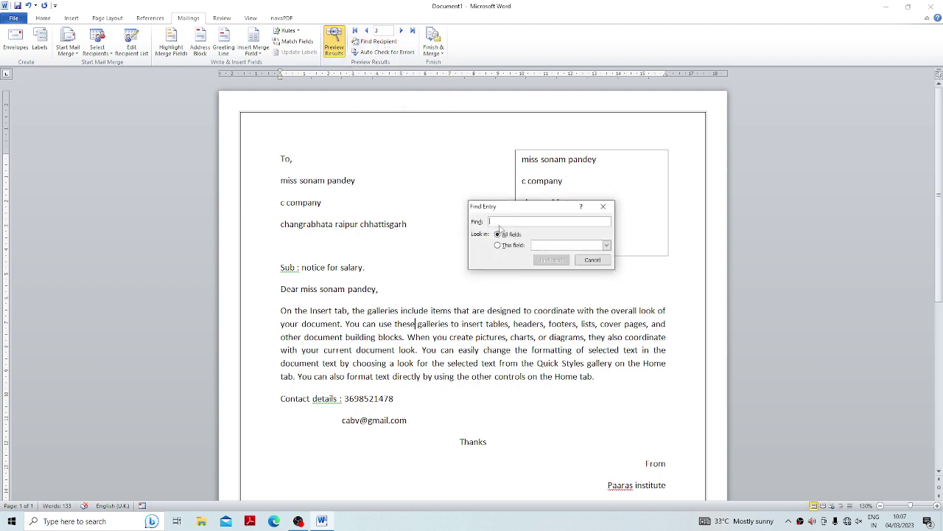
{"action": "type", "text": "ajay"}
{"action": "left_click", "coordinate": [551, 259]}
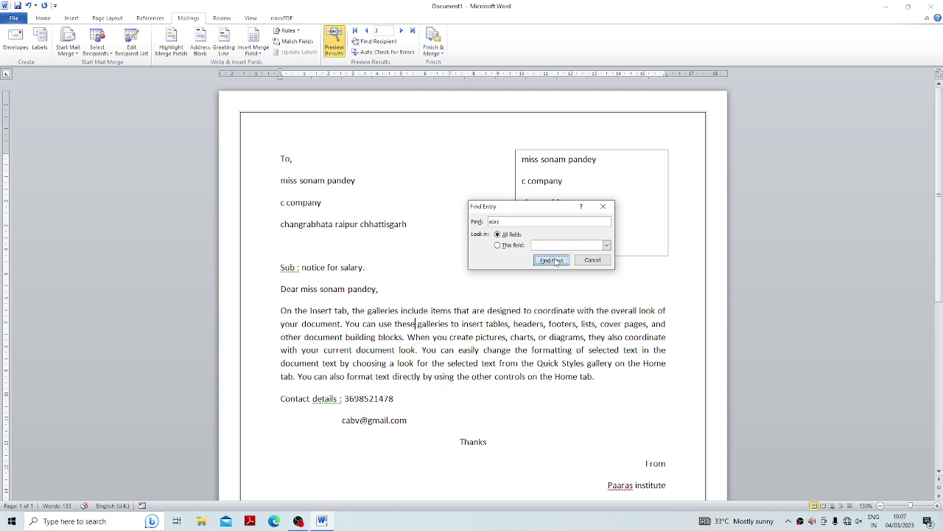
{"action": "left_click", "coordinate": [593, 260]}
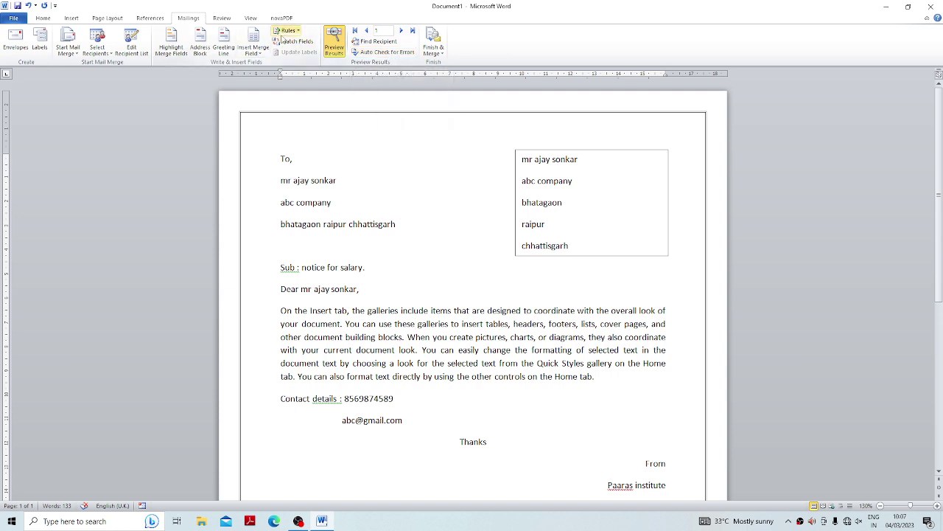
Open Auto Check for Errors and dismiss it without merging.
{"action": "left_click", "coordinate": [380, 53]}
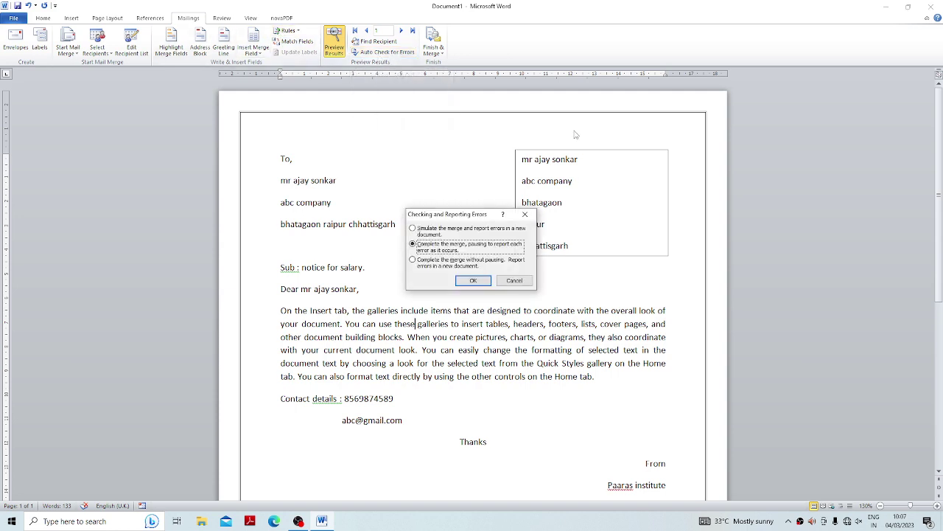
{"action": "key", "text": "Escape"}
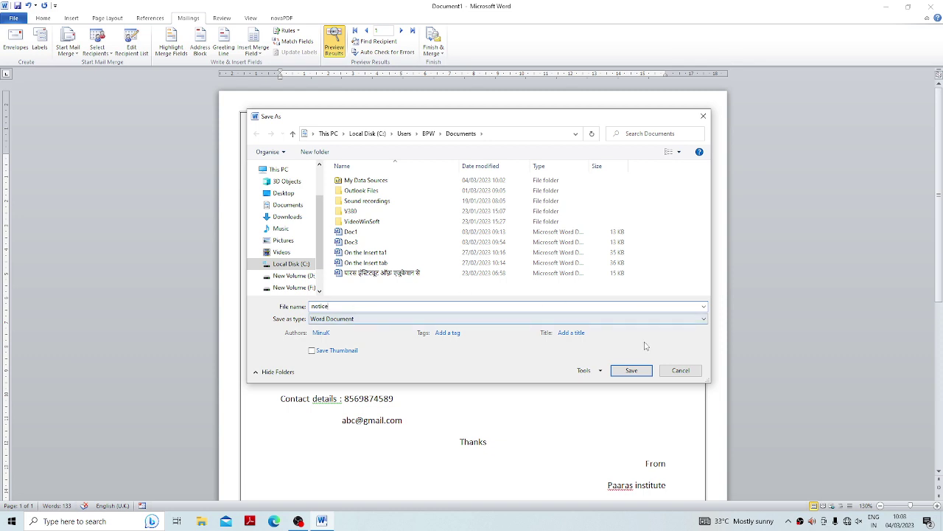
Save the letter as 'notice', then choose Finish & Merge > Edit Individual Documents.
{"action": "left_click", "coordinate": [652, 372]}
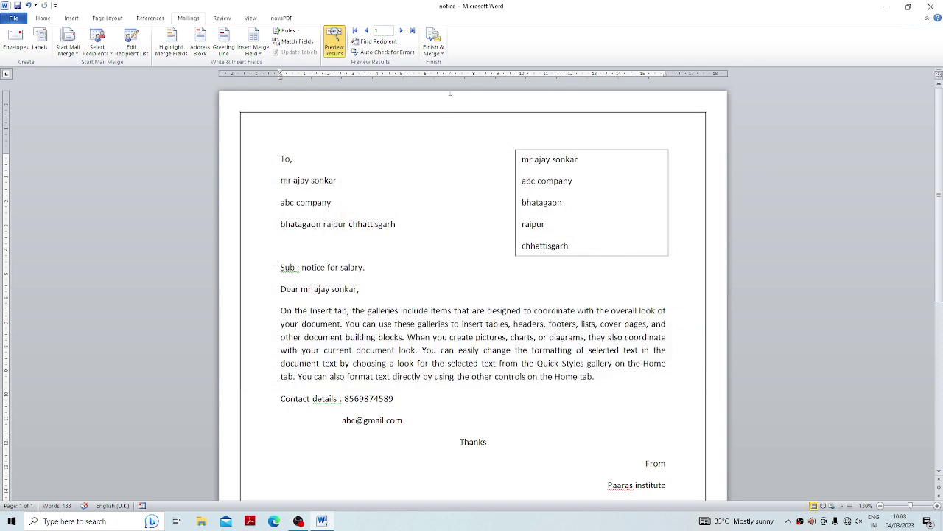
{"action": "left_click", "coordinate": [433, 46]}
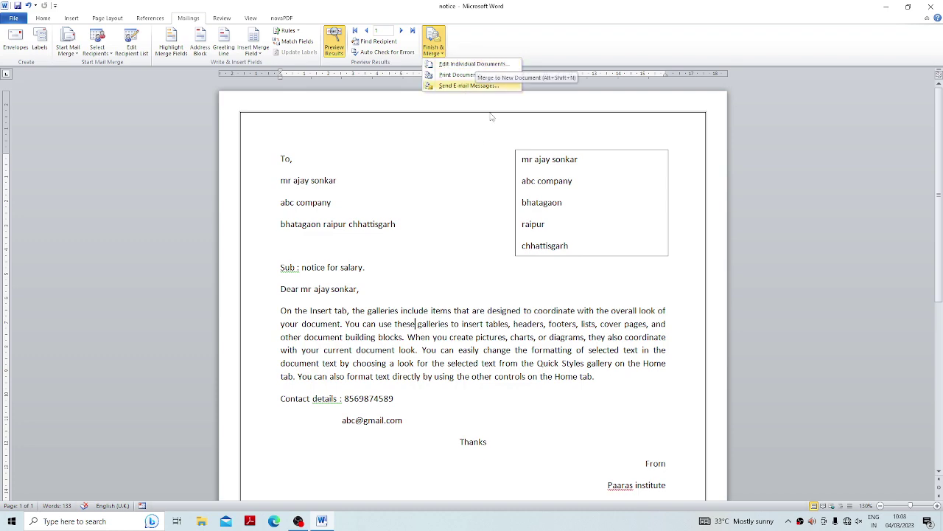
{"action": "left_click", "coordinate": [387, 205]}
{"action": "scroll", "coordinate": [387, 203], "scroll_direction": "down", "scroll_amount": 3}
{"action": "scroll", "coordinate": [386, 203], "scroll_direction": "up", "scroll_amount": 3}
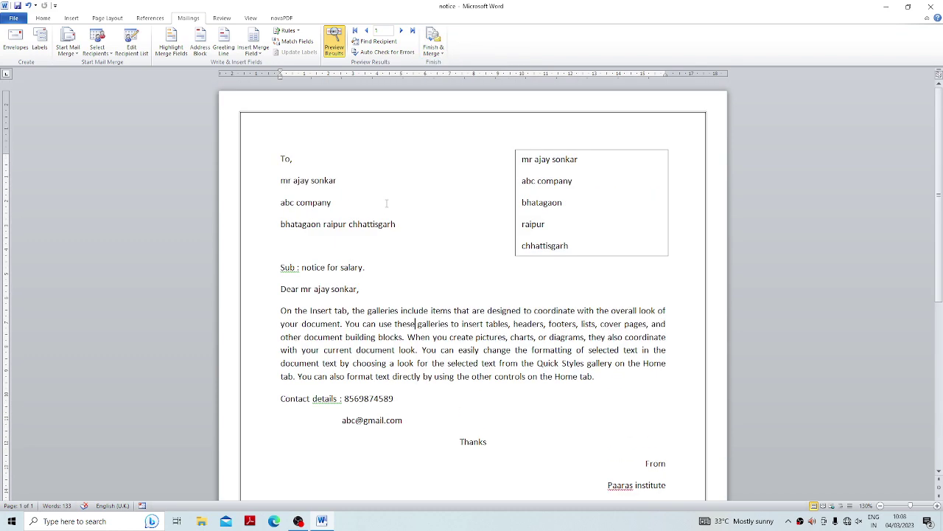
{"action": "left_click", "coordinate": [434, 46]}
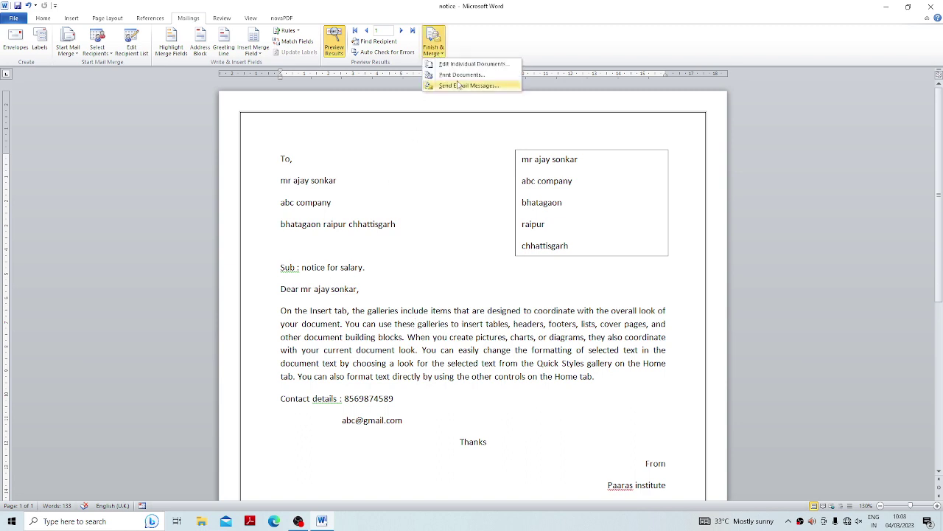
{"action": "left_click", "coordinate": [469, 65]}
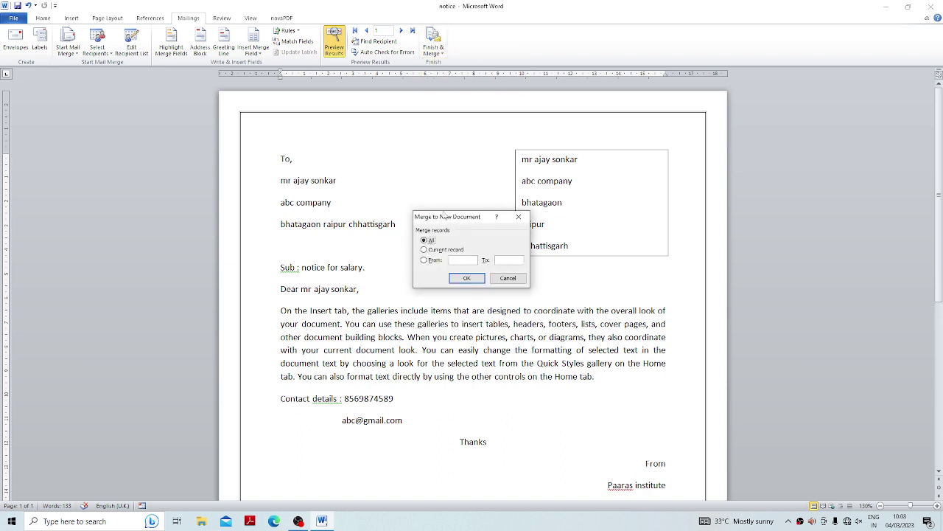
In Merge to New Document, select All records and confirm with OK.
{"action": "left_click_drag", "start_coordinate": [444, 217], "coordinate": [494, 159]}
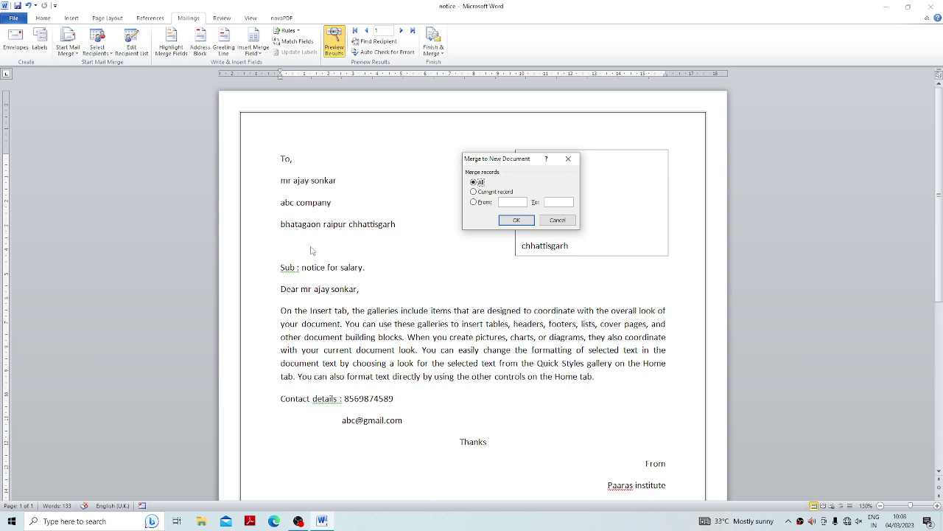
{"action": "left_click", "coordinate": [486, 192]}
{"action": "left_click", "coordinate": [474, 202]}
{"action": "left_click", "coordinate": [474, 182]}
{"action": "left_click", "coordinate": [516, 219]}
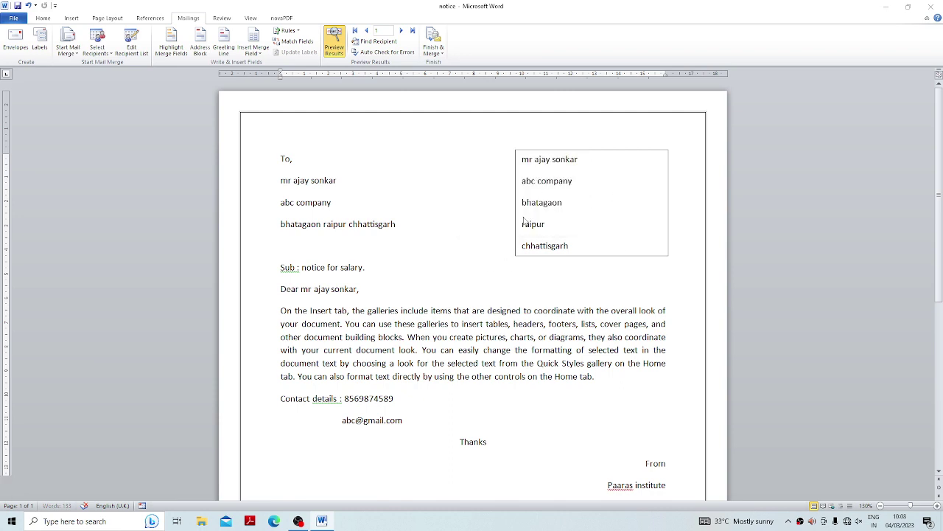
Scroll through Letters1 to review the three merged salary-notice letters.
{"action": "scroll", "coordinate": [549, 244], "scroll_direction": "down", "scroll_amount": 20}
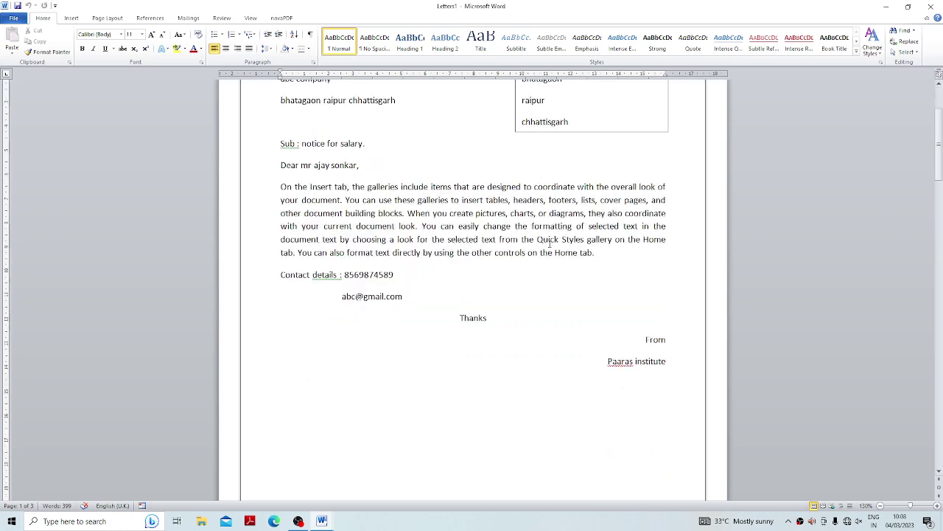
{"action": "scroll", "coordinate": [549, 243], "scroll_direction": "down", "scroll_amount": 15}
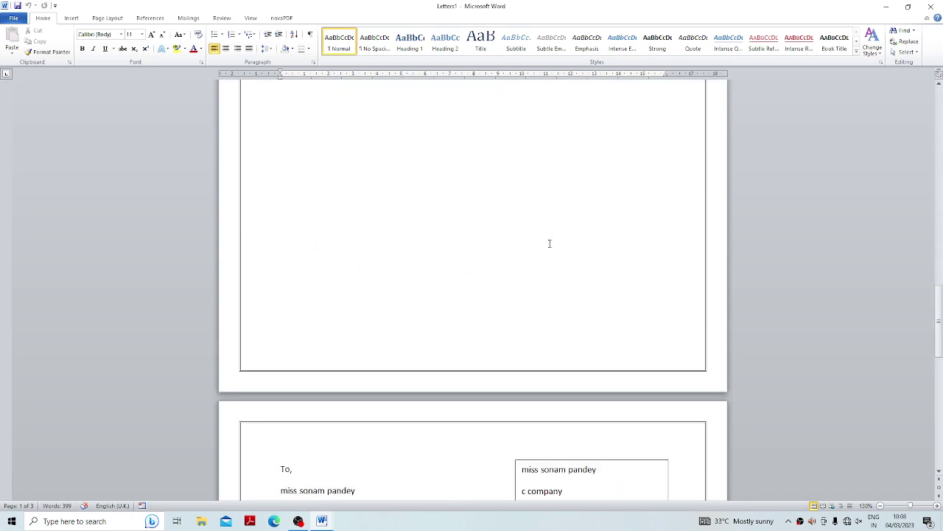
{"action": "scroll", "coordinate": [549, 244], "scroll_direction": "up", "scroll_amount": 20}
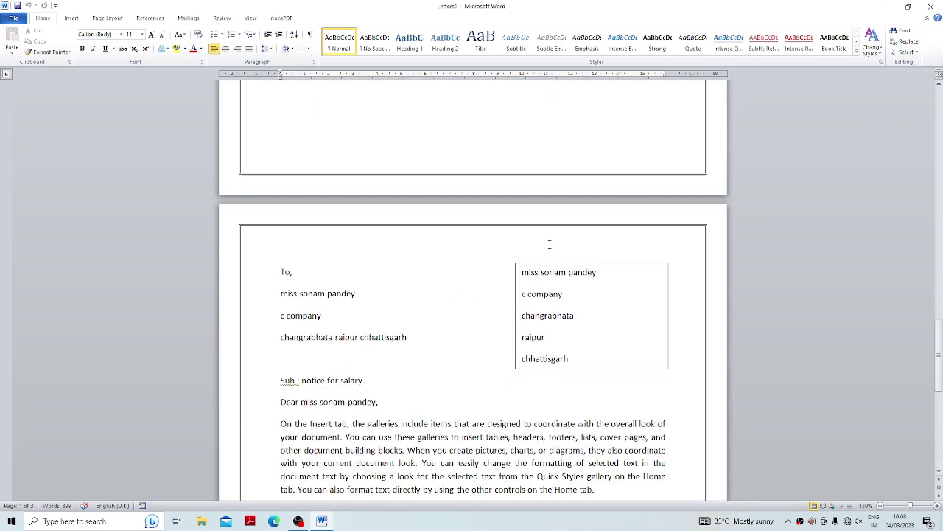
{"action": "scroll", "coordinate": [549, 244], "scroll_direction": "up", "scroll_amount": 4}
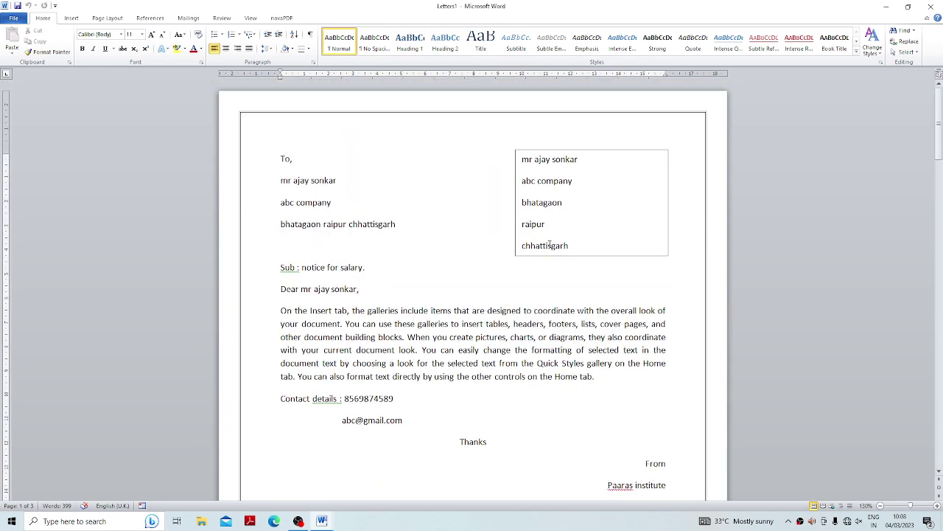
{"action": "scroll", "coordinate": [549, 244], "scroll_direction": "down", "scroll_amount": 20}
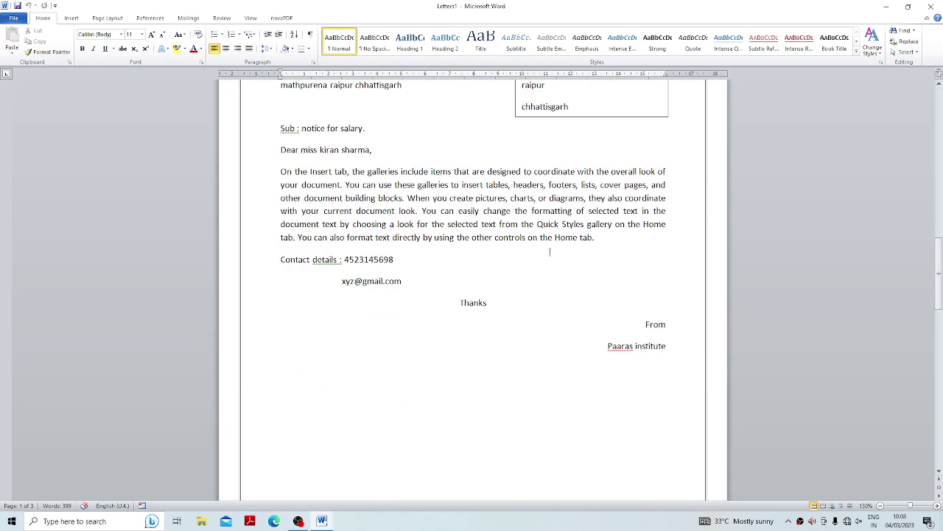
{"action": "scroll", "coordinate": [549, 251], "scroll_direction": "down", "scroll_amount": 10}
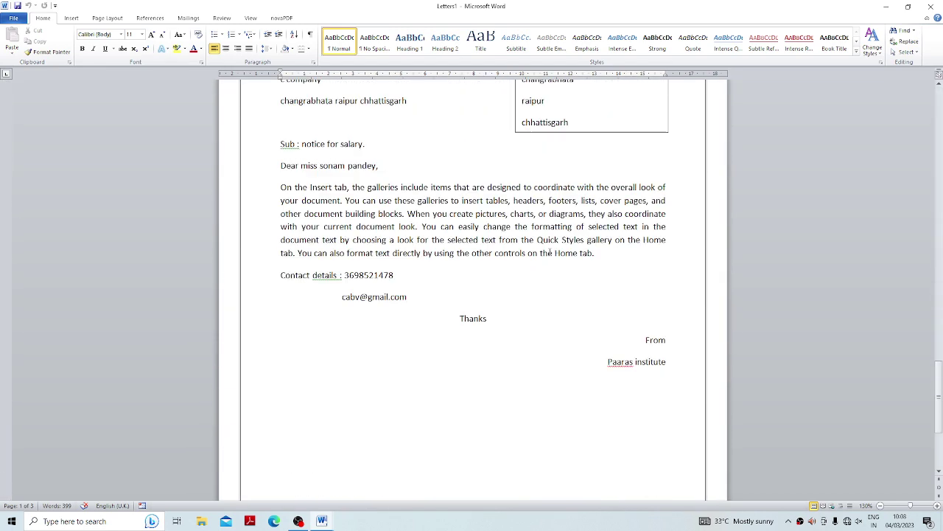
View the merged letters in File > Print preview, then return to the Mailings tab.
{"action": "left_click", "coordinate": [11, 18]}
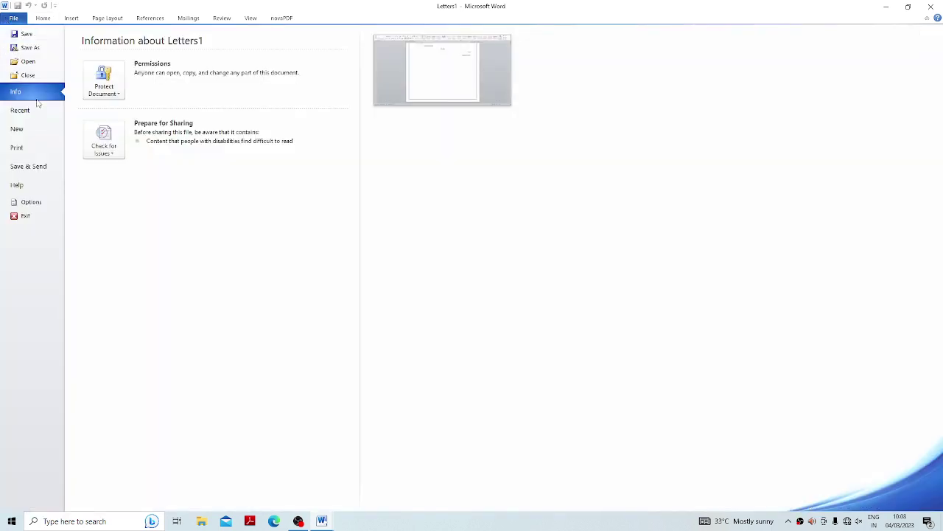
{"action": "left_click", "coordinate": [21, 151]}
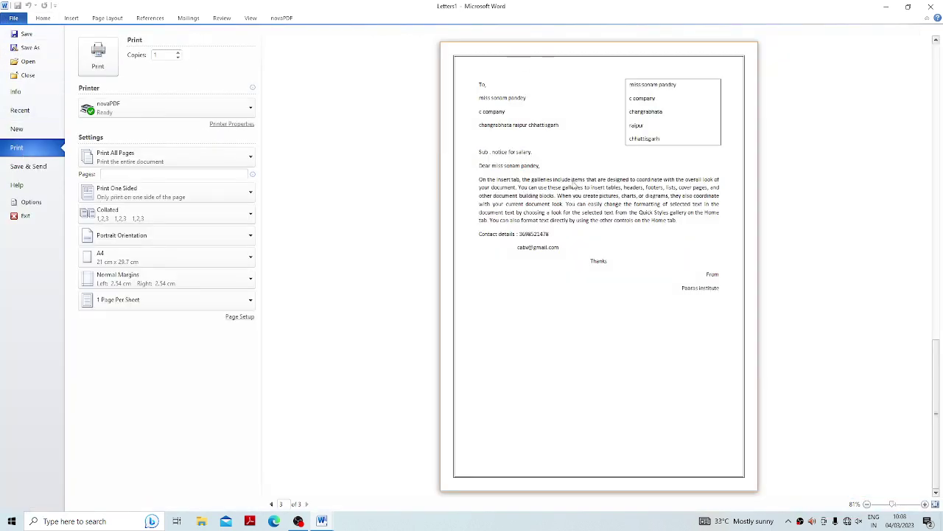
{"action": "scroll", "coordinate": [573, 183], "scroll_direction": "up", "scroll_amount": 2}
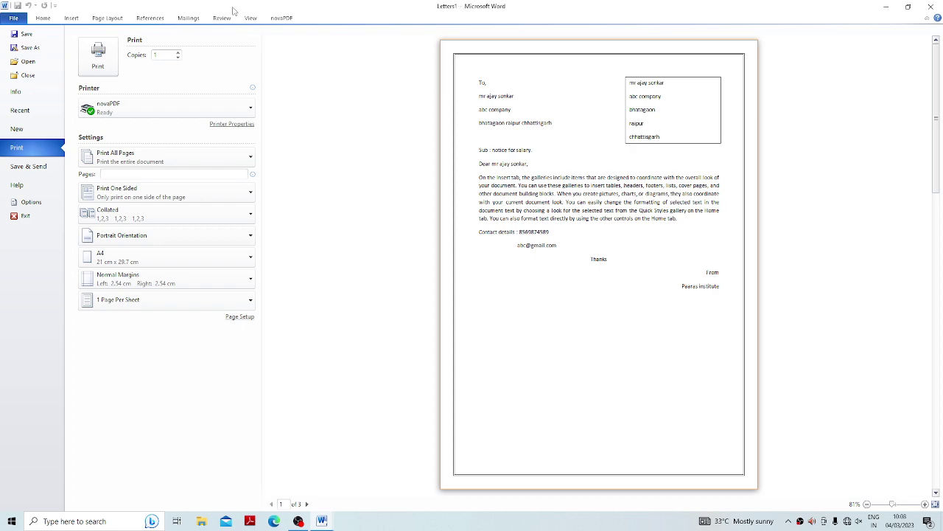
{"action": "left_click", "coordinate": [196, 20]}
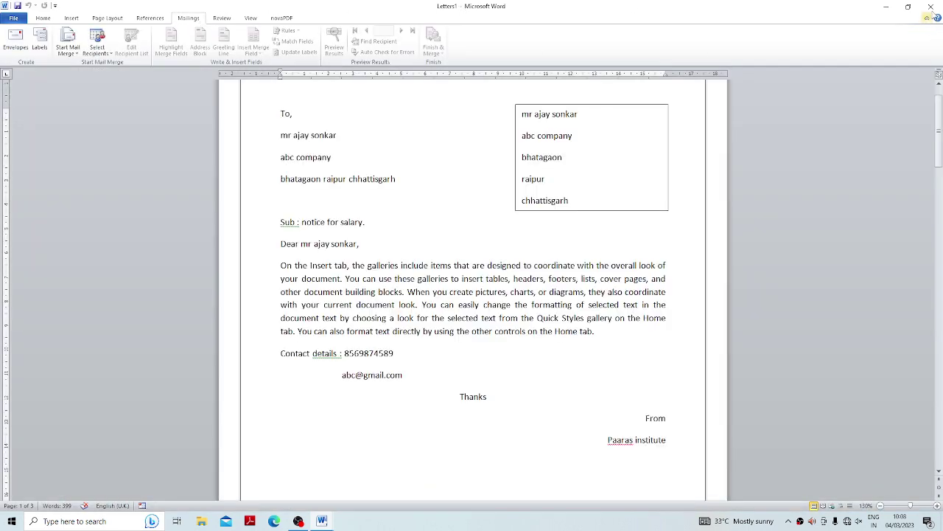
Close Letters1 without saving, then start Print Documents for all records and cancel printing.
{"action": "left_click", "coordinate": [931, 9]}
{"action": "left_click", "coordinate": [472, 270]}
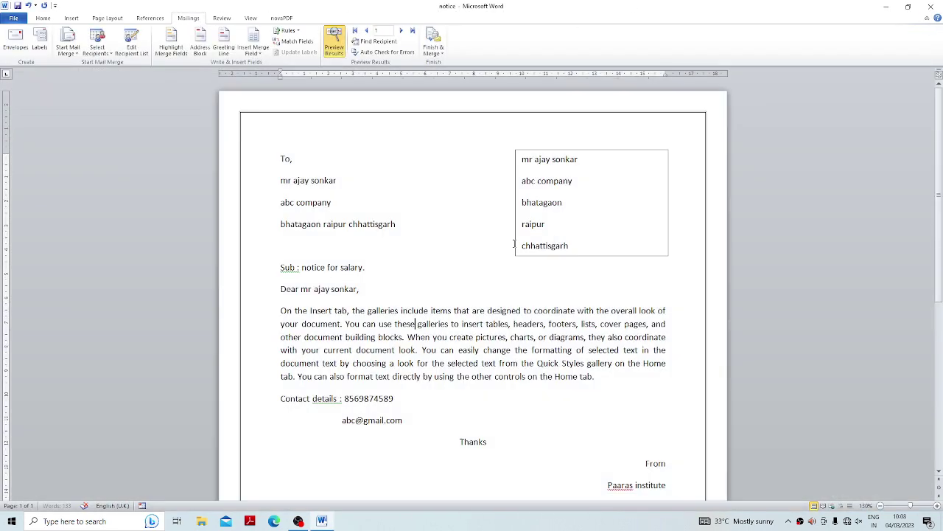
{"action": "left_click", "coordinate": [435, 47]}
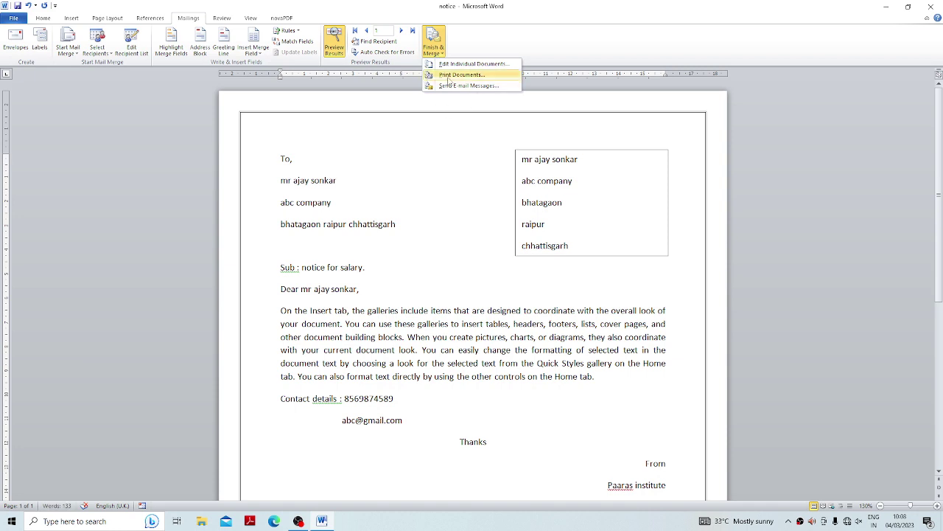
{"action": "left_click", "coordinate": [448, 77]}
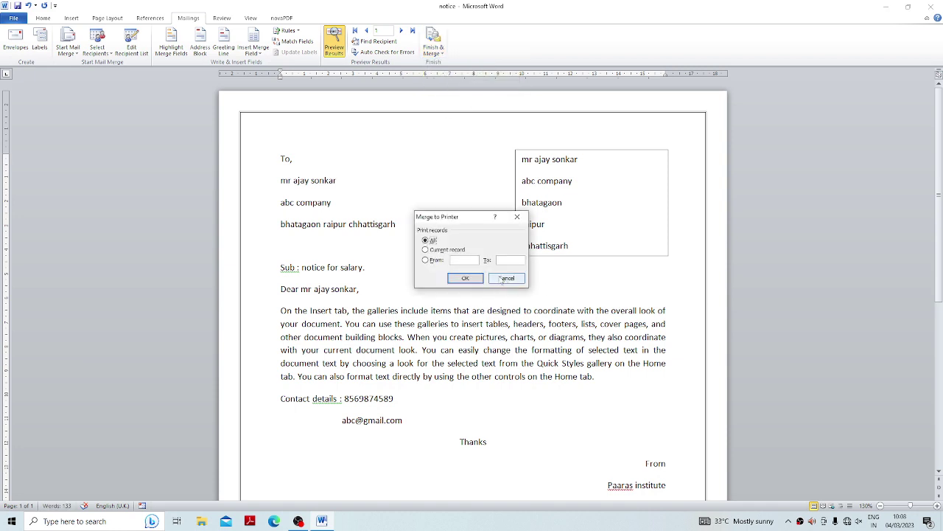
{"action": "left_click", "coordinate": [465, 278]}
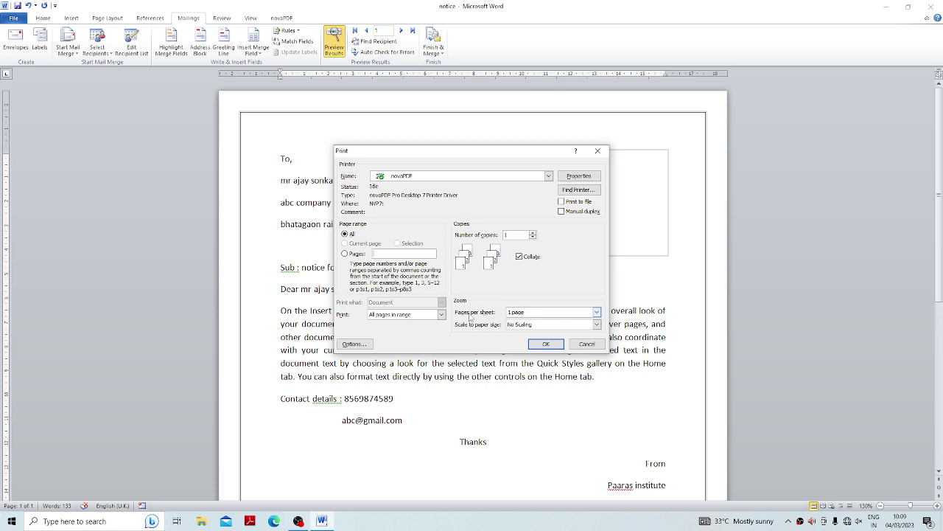
{"action": "left_click", "coordinate": [584, 341]}
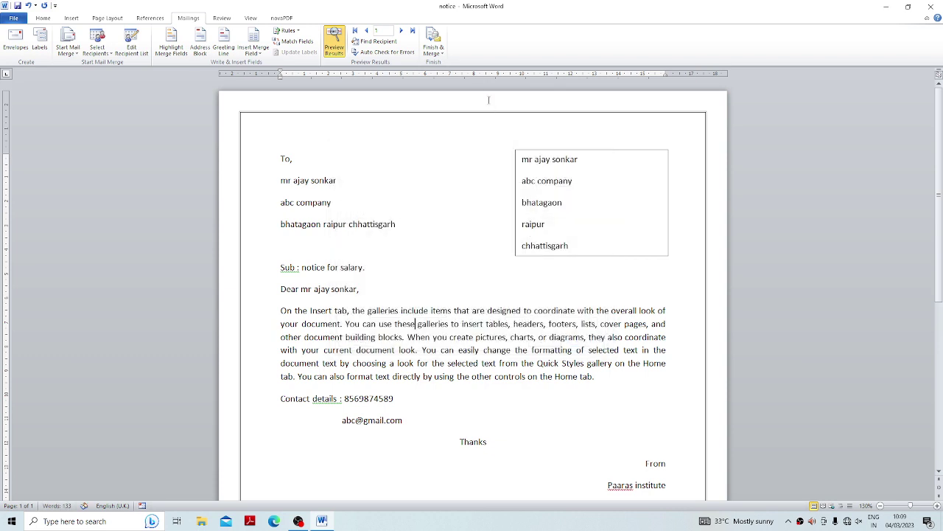
{"action": "left_click", "coordinate": [434, 43]}
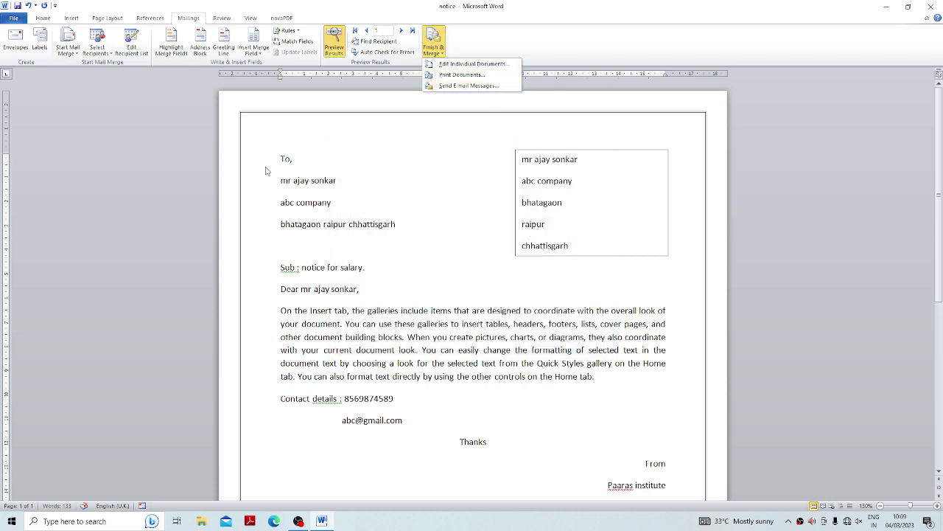
{"action": "left_click", "coordinate": [454, 87]}
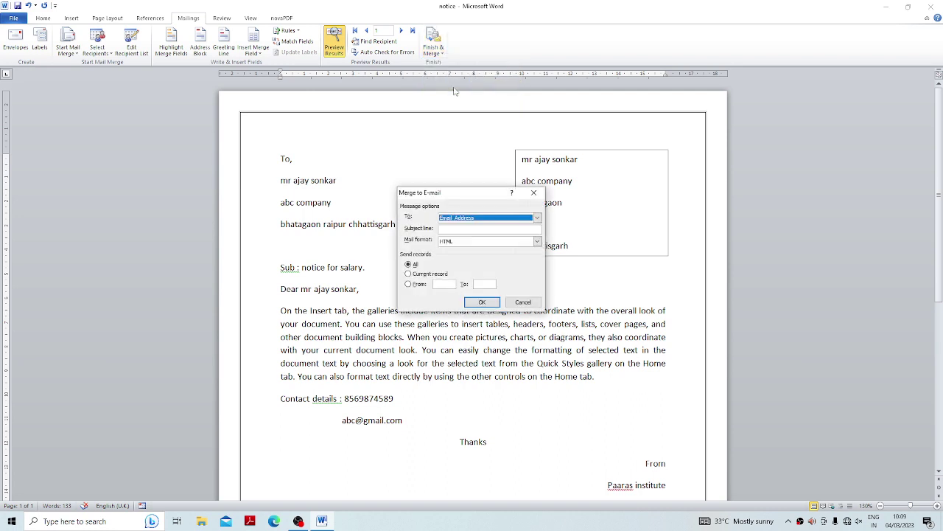
{"action": "left_click_drag", "start_coordinate": [434, 192], "coordinate": [503, 95]}
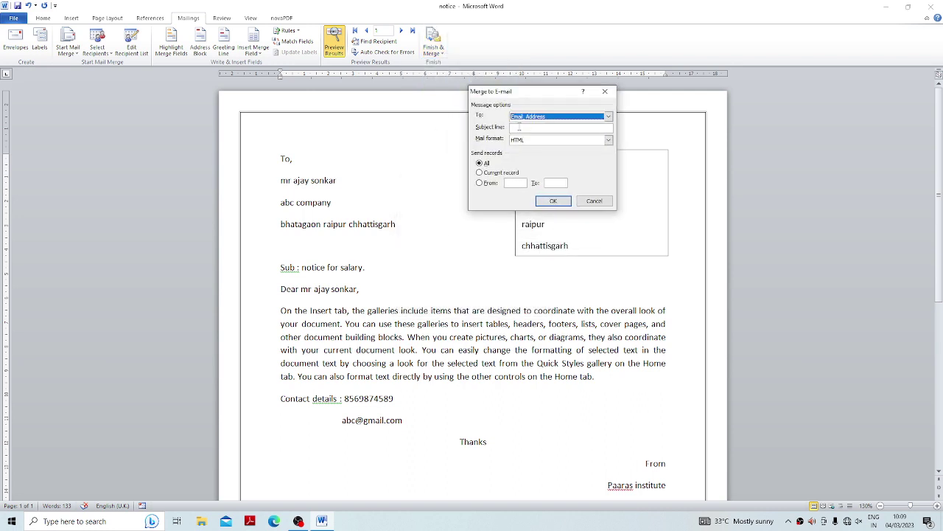
{"action": "left_click", "coordinate": [520, 127]}
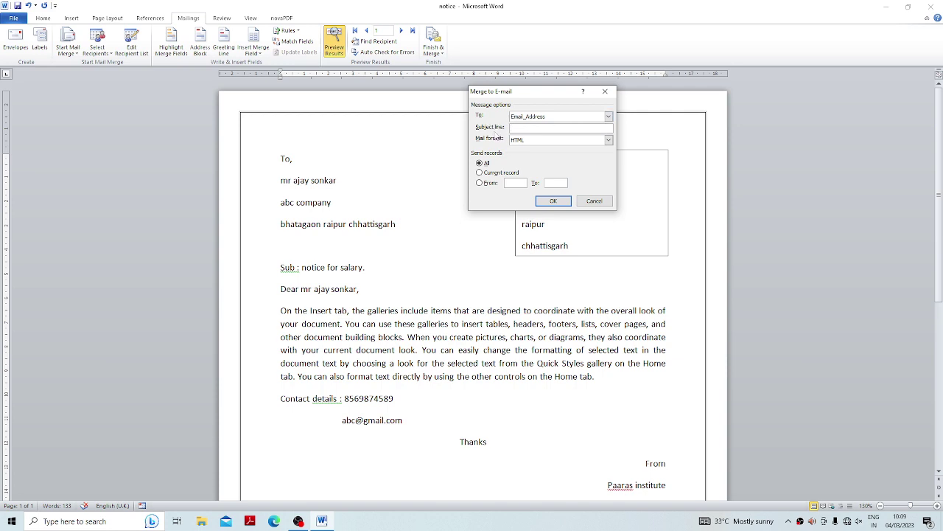
{"action": "left_click", "coordinate": [608, 140]}
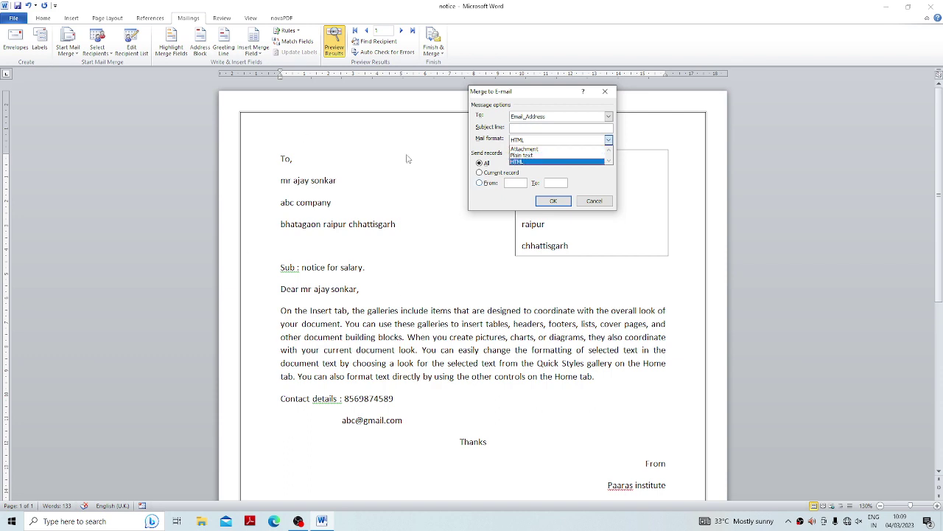
{"action": "left_click", "coordinate": [528, 161]}
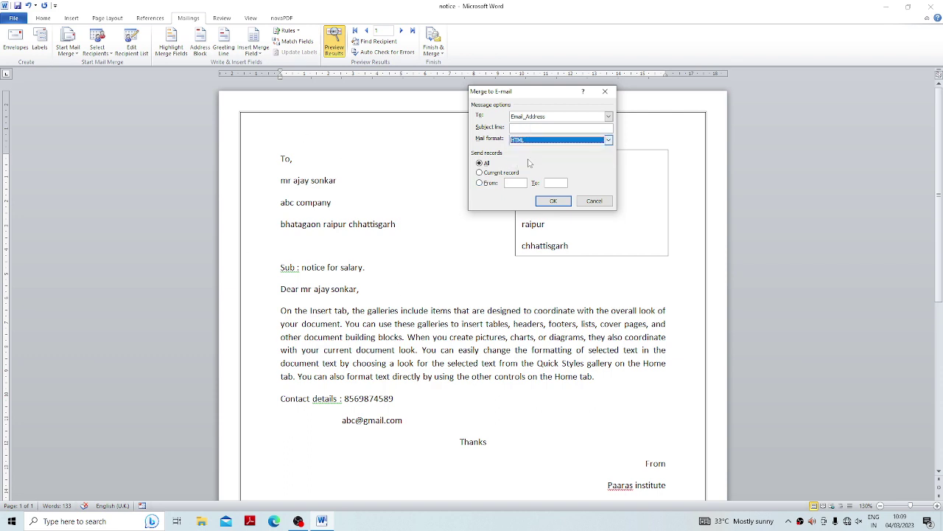
{"action": "left_click", "coordinate": [611, 140]}
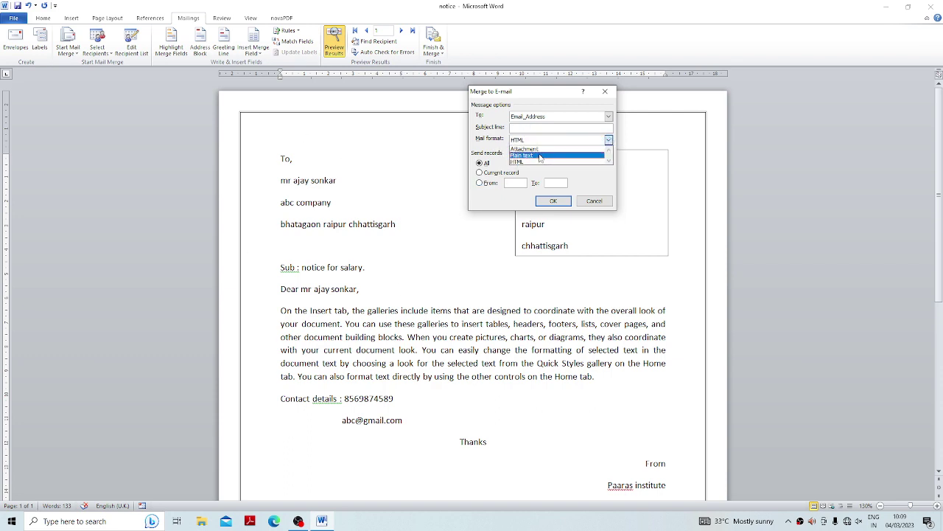
{"action": "left_click", "coordinate": [516, 161]}
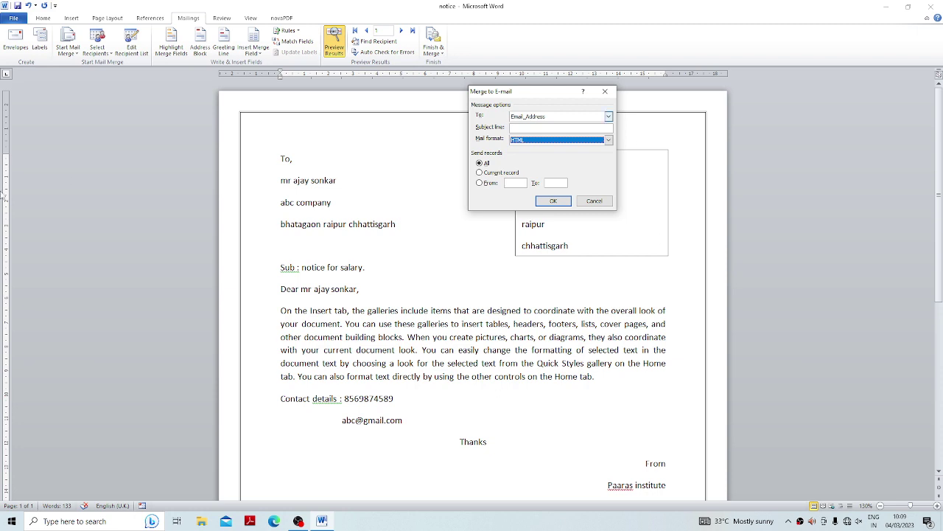
{"action": "left_click", "coordinate": [594, 200]}
{"action": "left_click", "coordinate": [434, 52]}
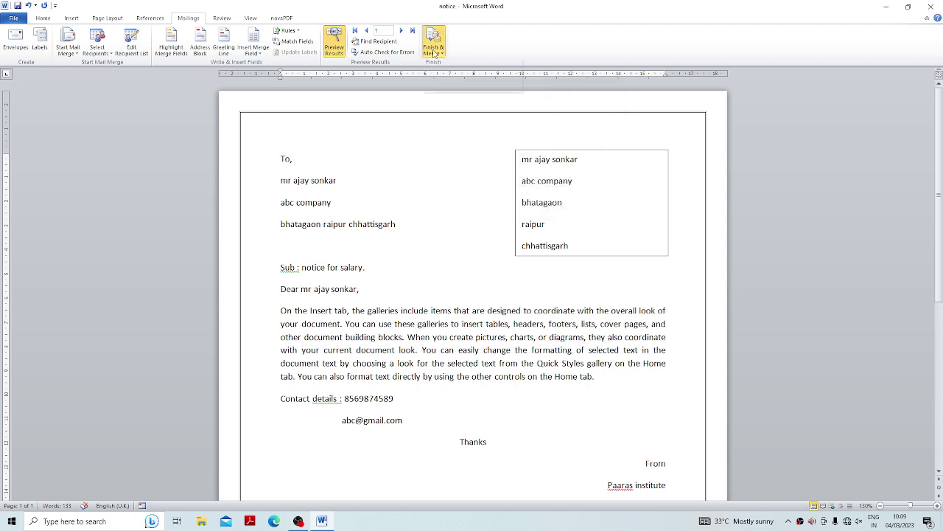
Type 'date :' on the empty line below the address.
{"action": "left_click", "coordinate": [434, 51]}
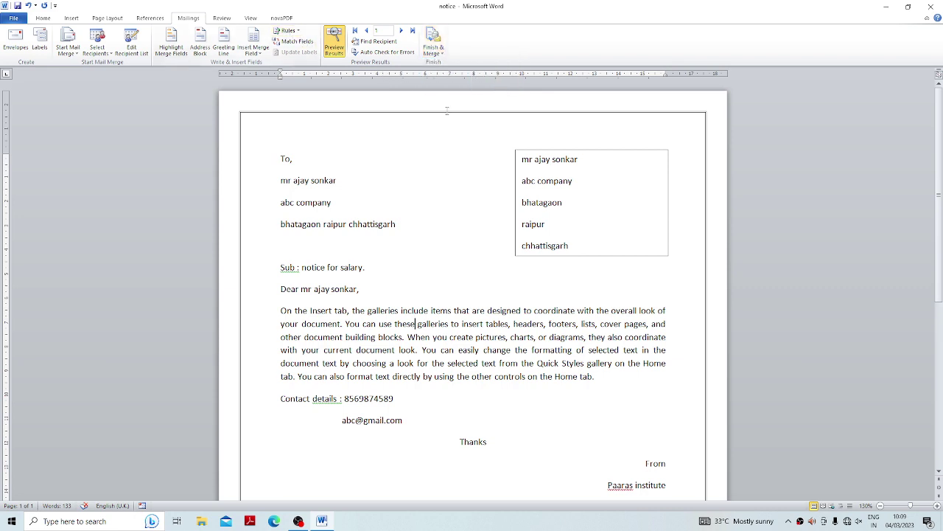
{"action": "left_click", "coordinate": [285, 31]}
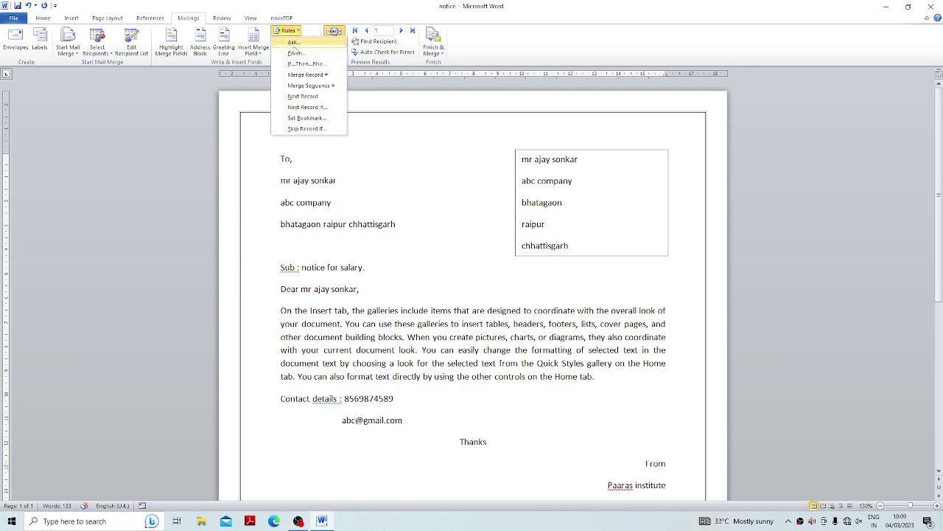
{"action": "left_click", "coordinate": [390, 290]}
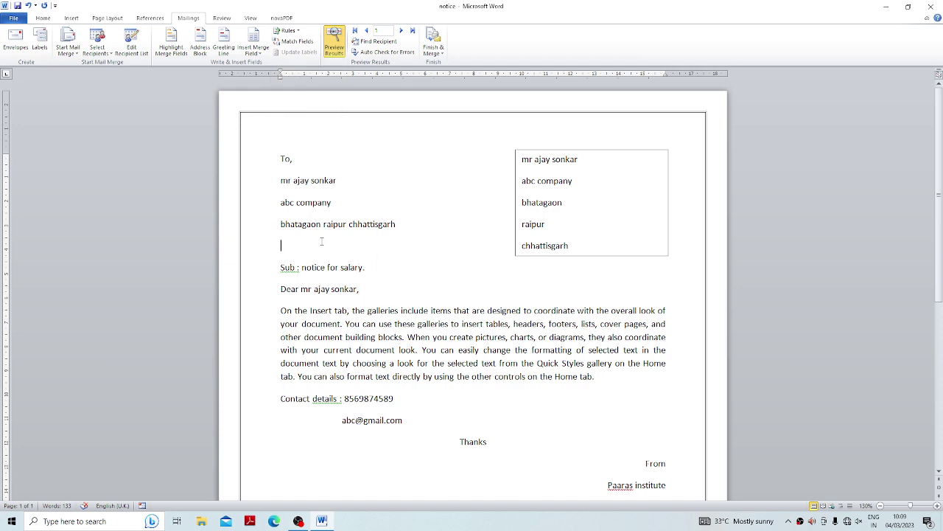
{"action": "type", "text": "date :"}
Open the Rules > Ask field dialog and close it without inserting.
{"action": "left_click", "coordinate": [286, 31]}
{"action": "left_click", "coordinate": [295, 42]}
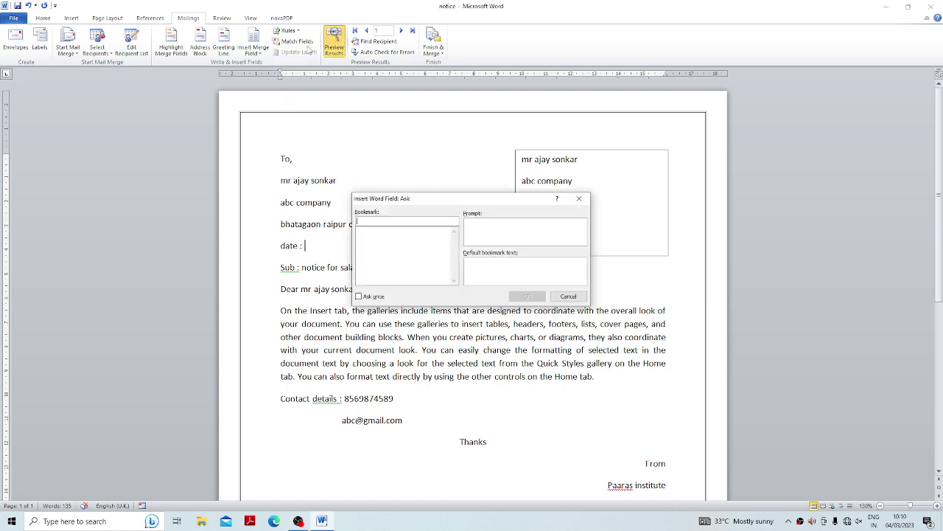
{"action": "left_click_drag", "start_coordinate": [405, 197], "coordinate": [441, 148]}
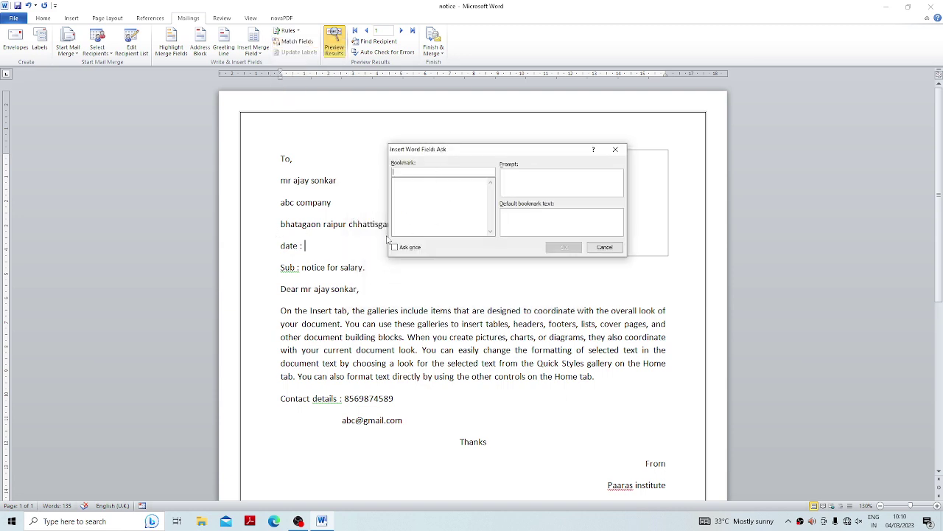
{"action": "left_click", "coordinate": [616, 149]}
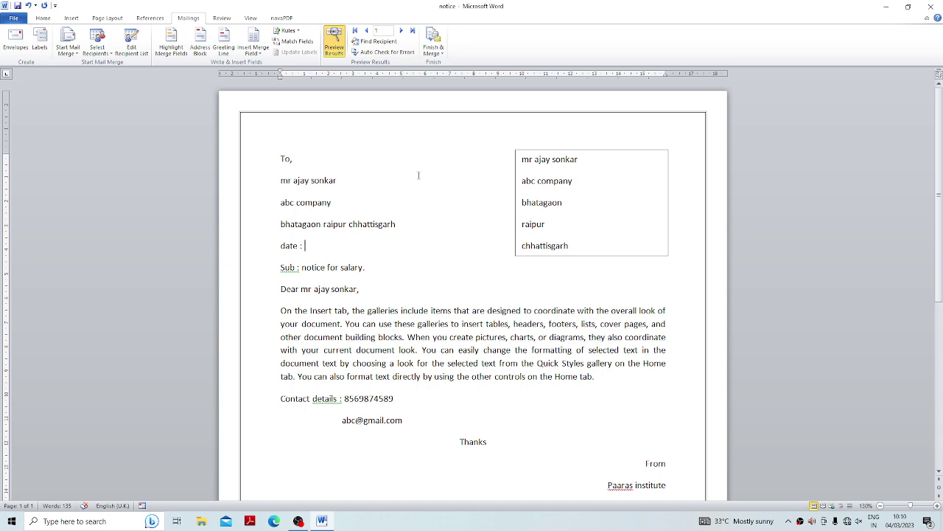
Open the Ask field dialog again and close it, leaving the Rules list unused.
{"action": "left_click", "coordinate": [287, 30]}
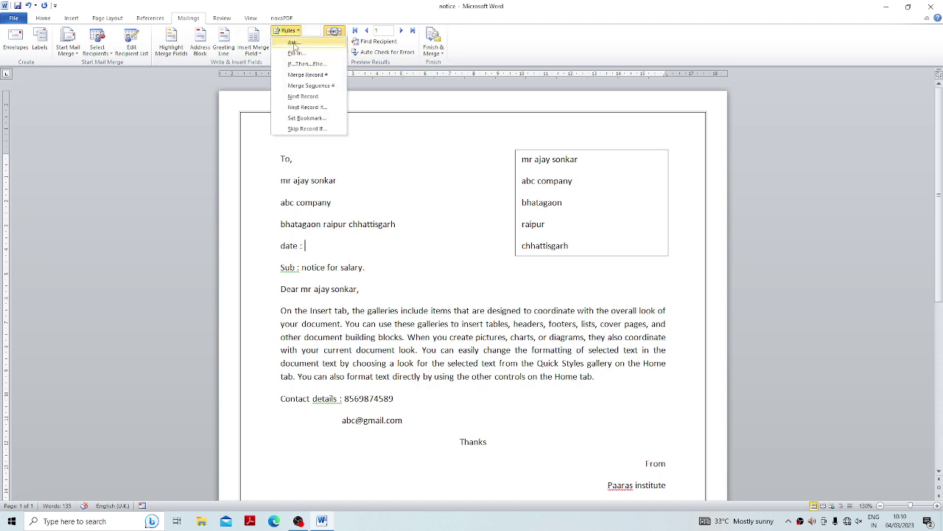
{"action": "left_click", "coordinate": [299, 53]}
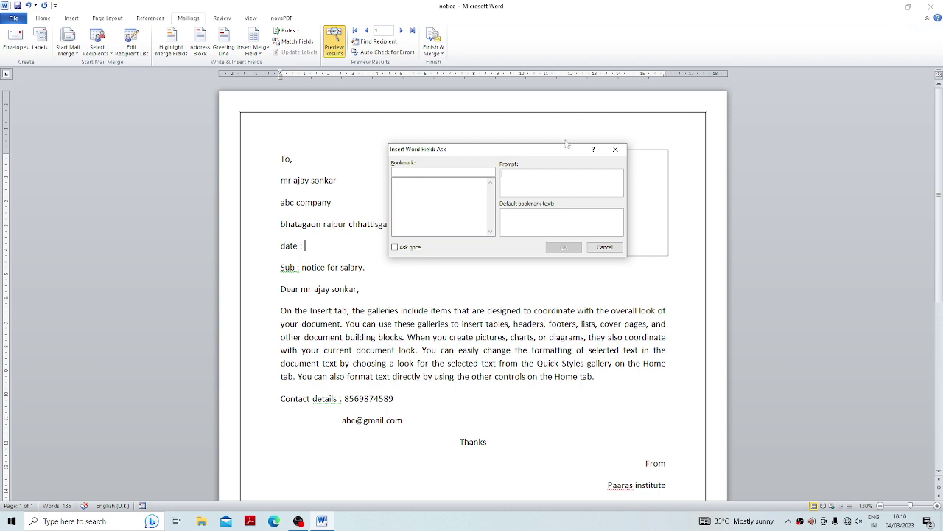
{"action": "left_click", "coordinate": [616, 149]}
{"action": "left_click", "coordinate": [287, 31]}
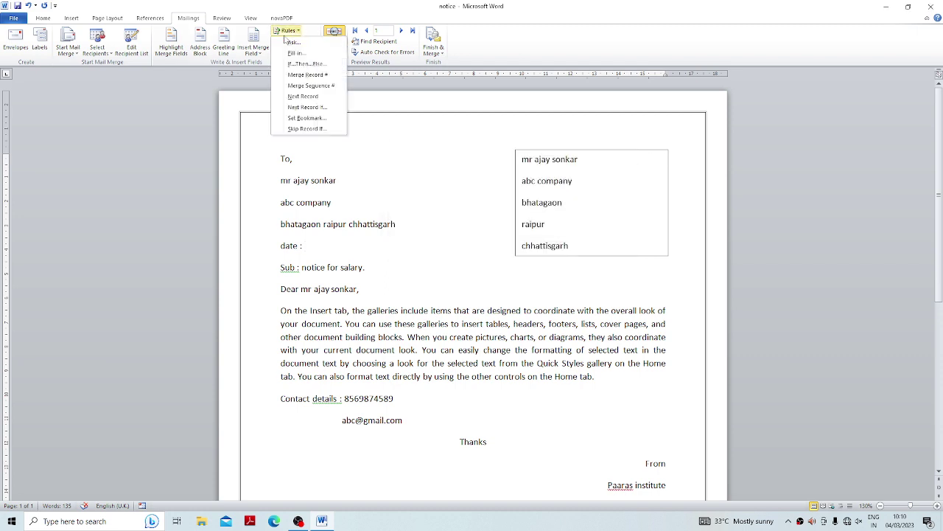
{"action": "left_click", "coordinate": [319, 251]}
Start a Rules > Fill-in field and begin typing the date prompt.
{"action": "left_click", "coordinate": [287, 31]}
{"action": "left_click", "coordinate": [293, 51]}
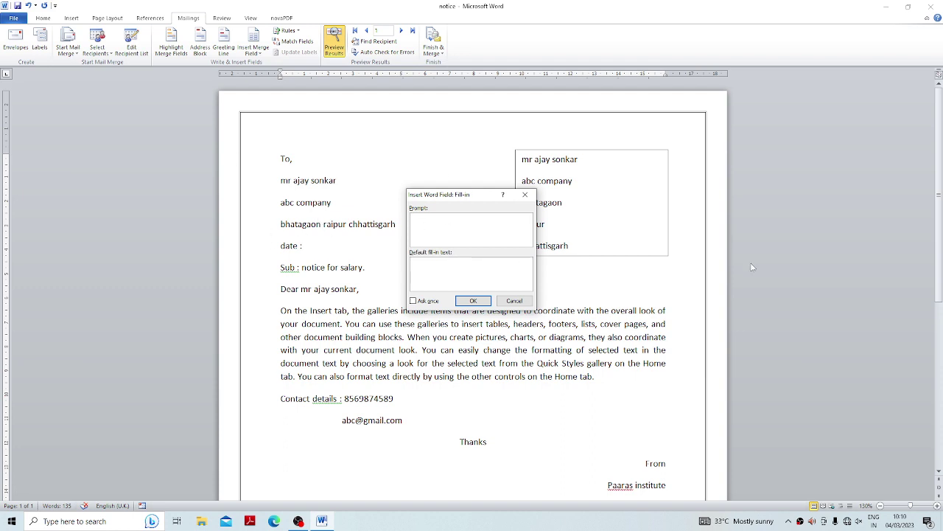
{"action": "type", "text": "date"}
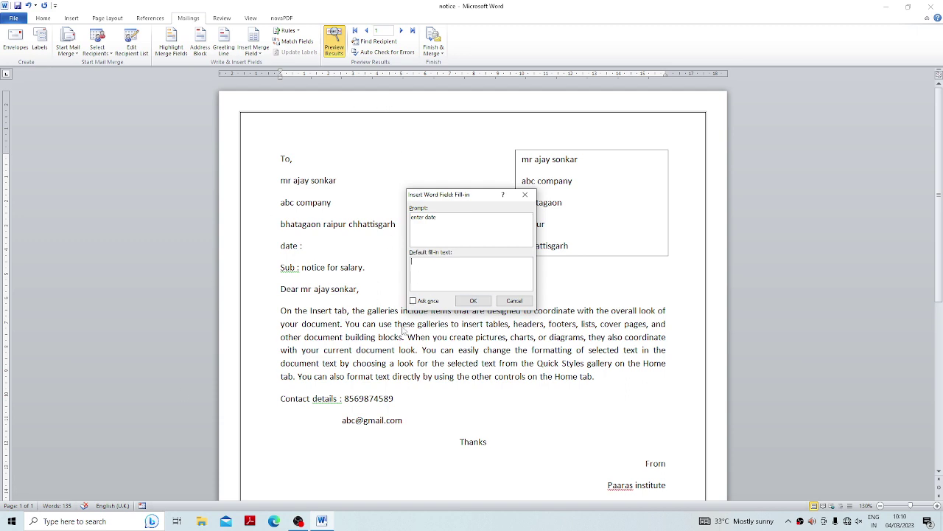
Make the 'enter date' Fill-in field ask once, confirm it, and leave the date blank.
{"action": "left_click", "coordinate": [414, 301]}
{"action": "left_click", "coordinate": [413, 301]}
{"action": "left_click", "coordinate": [469, 305]}
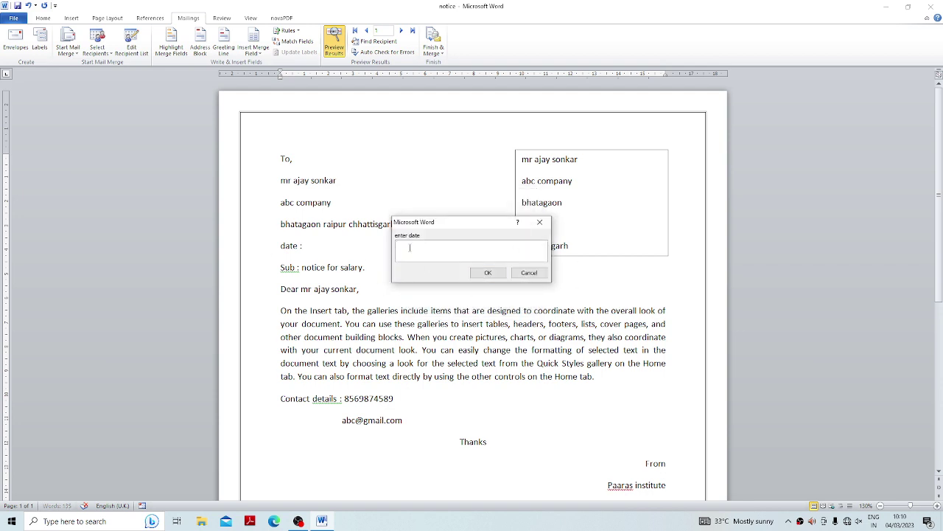
{"action": "left_click", "coordinate": [528, 273]}
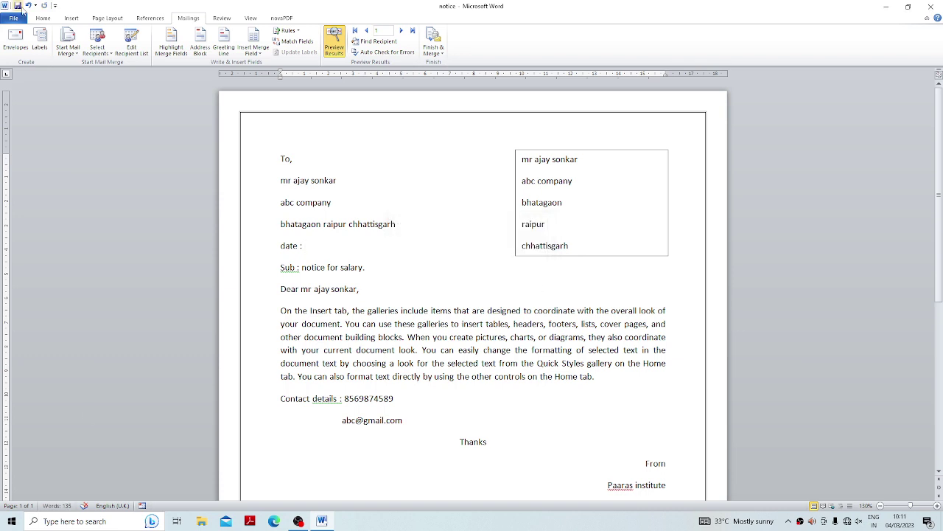
Merge all recipients into a new document, dating the letters 12-3-2023.
{"action": "left_click", "coordinate": [433, 48]}
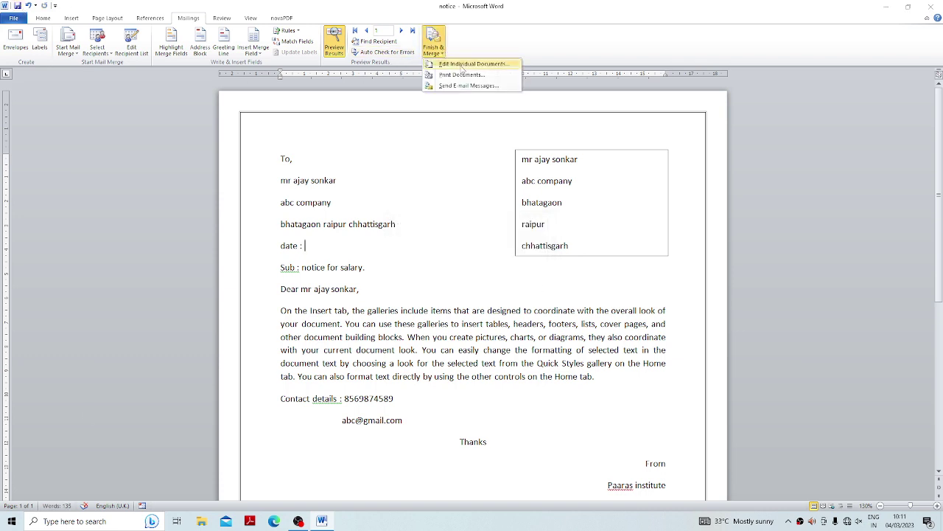
{"action": "left_click", "coordinate": [464, 64]}
{"action": "left_click", "coordinate": [517, 218]}
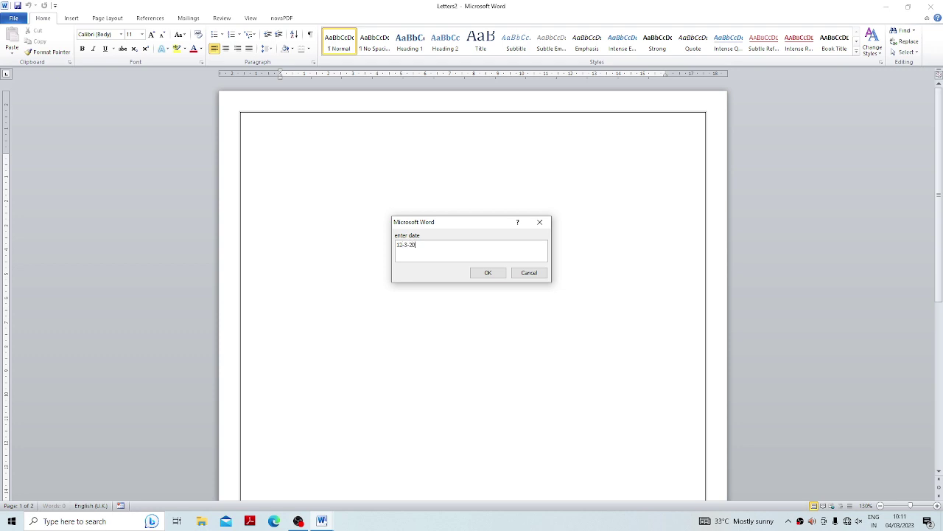
{"action": "left_click", "coordinate": [487, 272]}
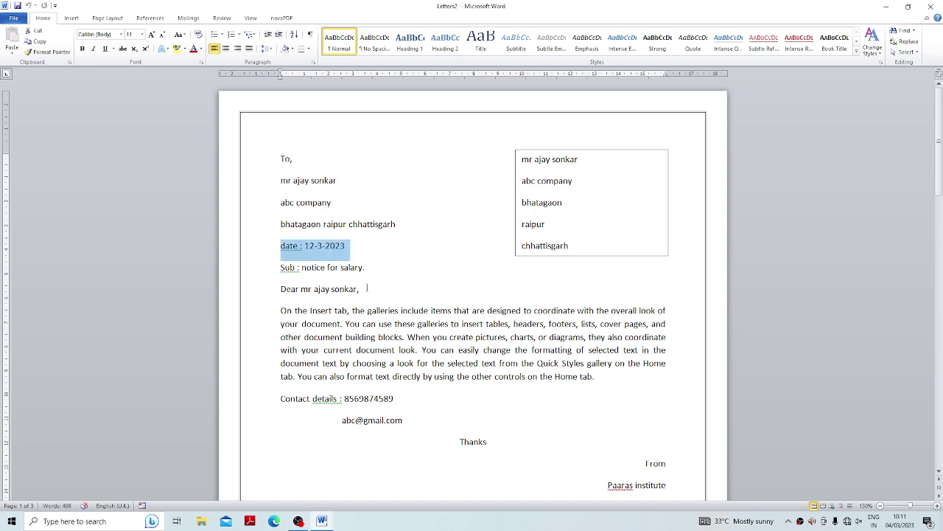
Scroll through the merged Letters2 letters, then close it without saving.
{"action": "scroll", "coordinate": [404, 292], "scroll_direction": "down", "scroll_amount": 20}
{"action": "scroll", "coordinate": [404, 292], "scroll_direction": "down", "scroll_amount": 20}
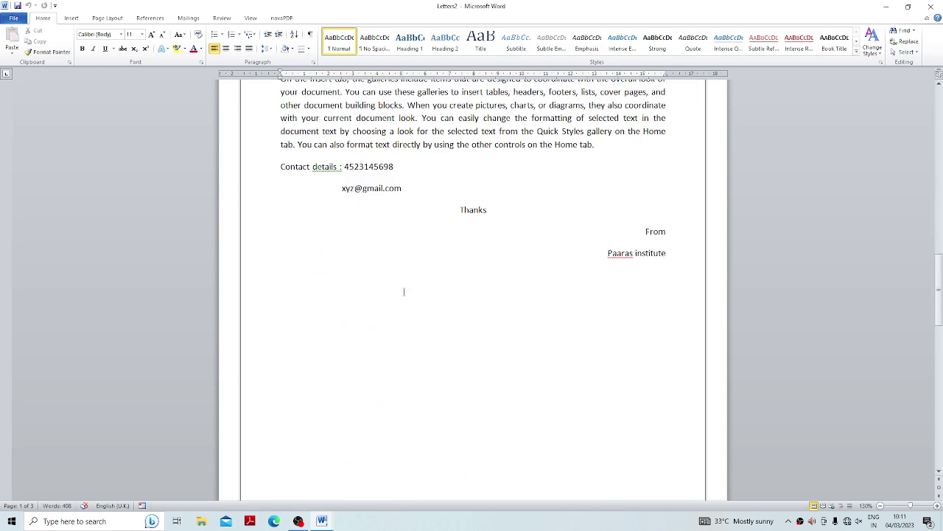
{"action": "scroll", "coordinate": [406, 292], "scroll_direction": "up", "scroll_amount": 15}
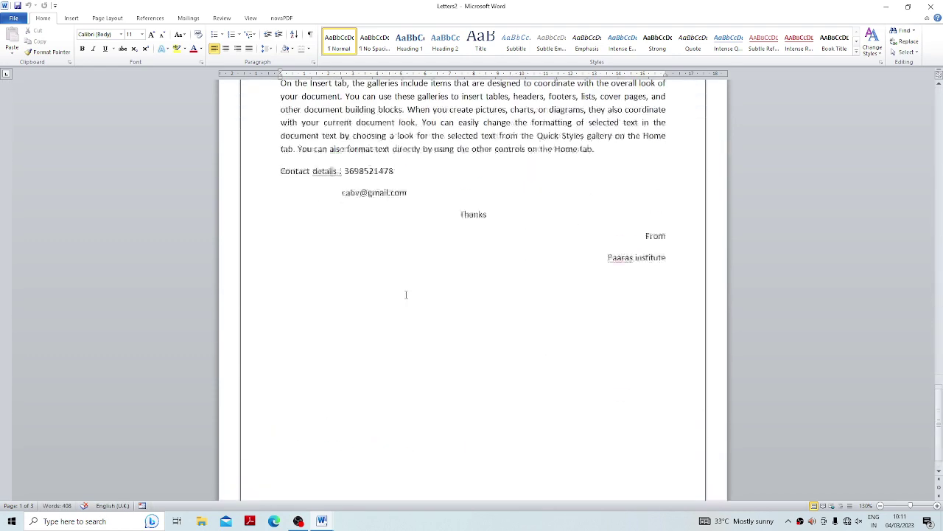
{"action": "left_click", "coordinate": [937, 6]}
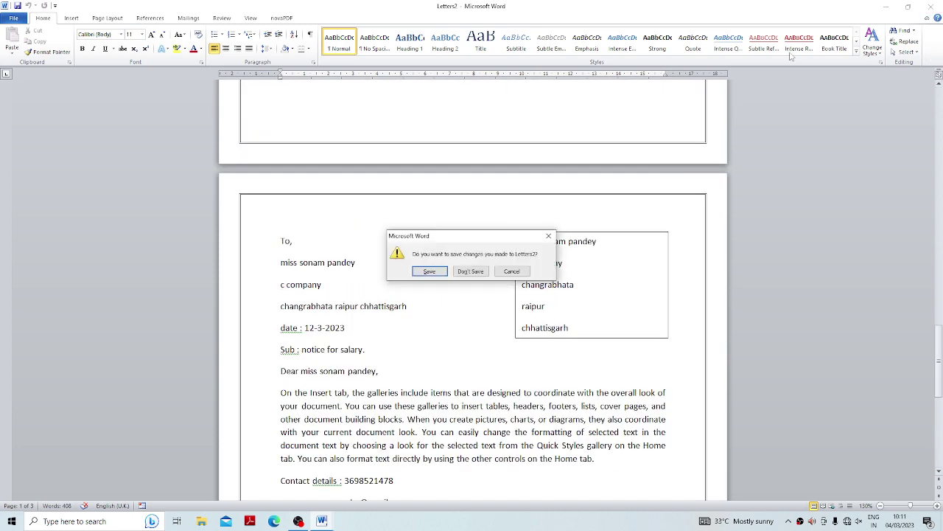
{"action": "left_click", "coordinate": [469, 269]}
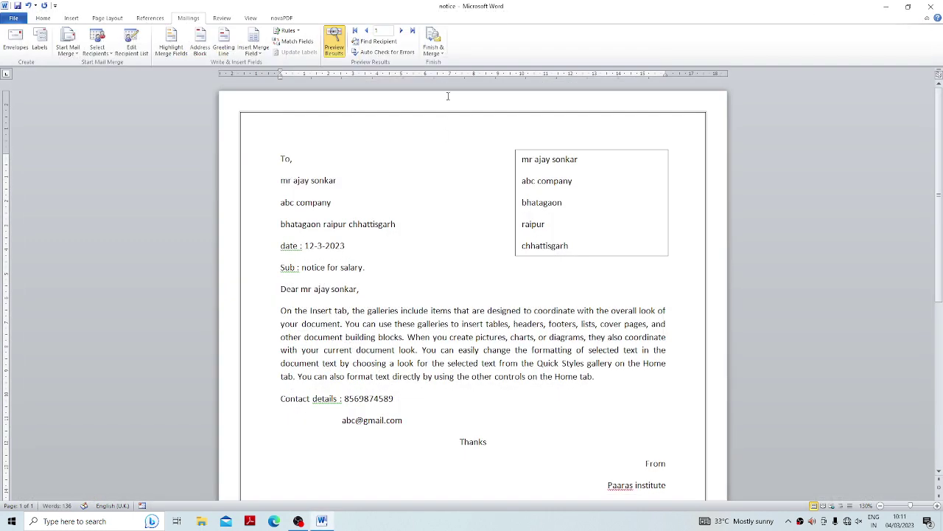
Merge all recipients again into Letters3, clearing and cancelling the date prompt.
{"action": "left_click", "coordinate": [434, 45]}
{"action": "left_click", "coordinate": [466, 64]}
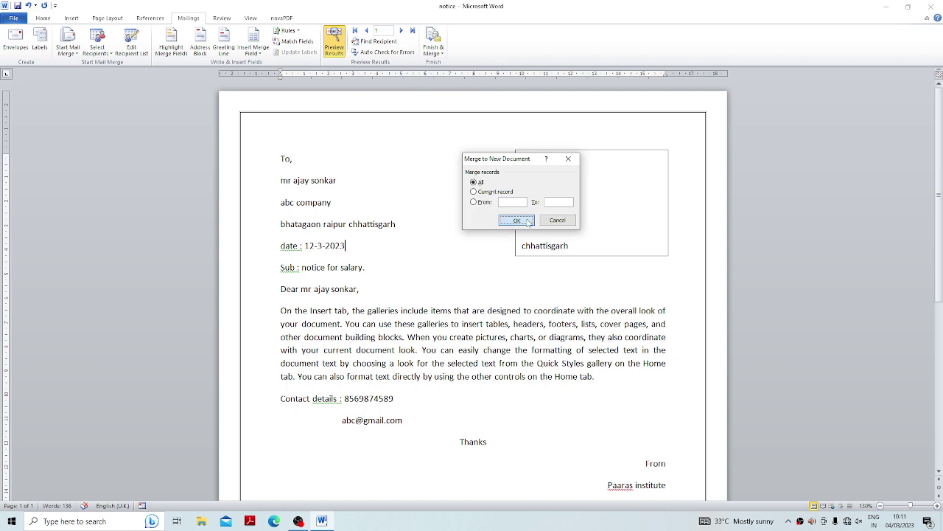
{"action": "left_click", "coordinate": [516, 219]}
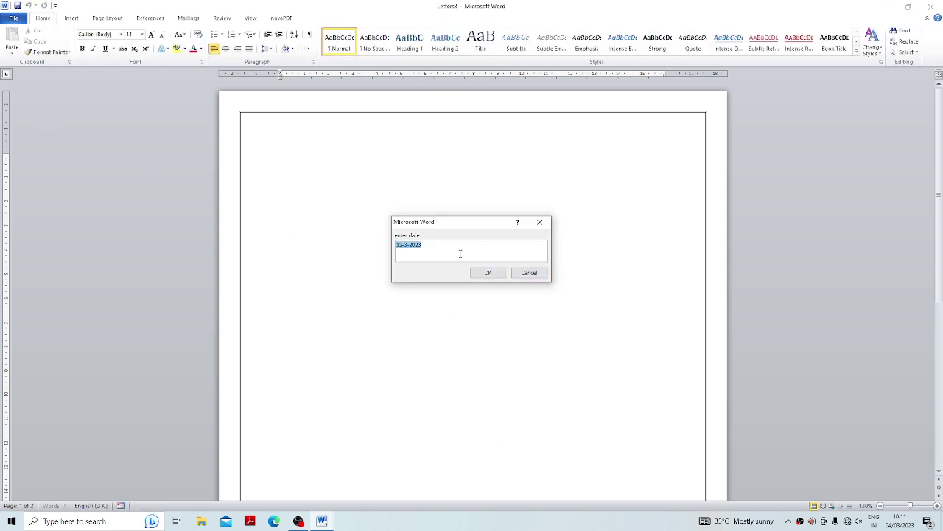
{"action": "key", "text": "BackSpace"}
{"action": "left_click", "coordinate": [530, 273]}
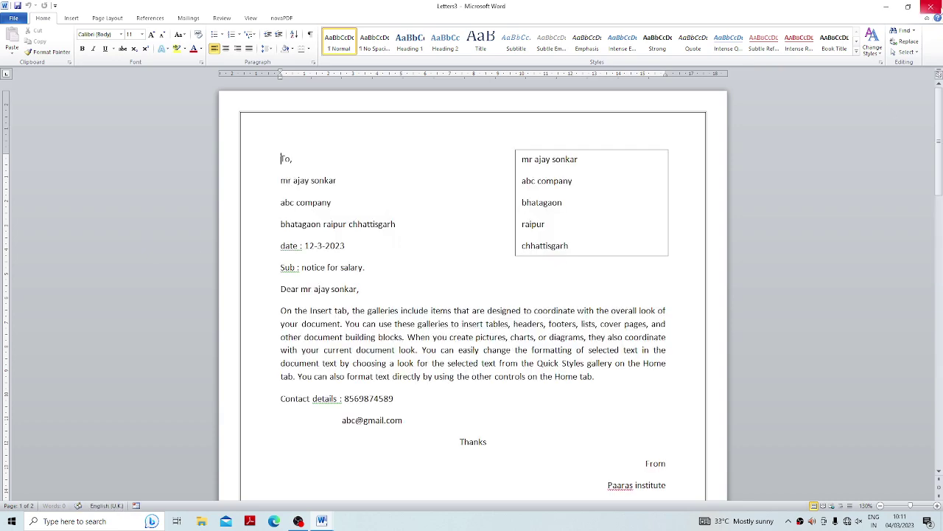
Close Letters3 without saving and bring up the merge Rules list.
{"action": "left_click", "coordinate": [931, 6]}
{"action": "left_click", "coordinate": [468, 271]}
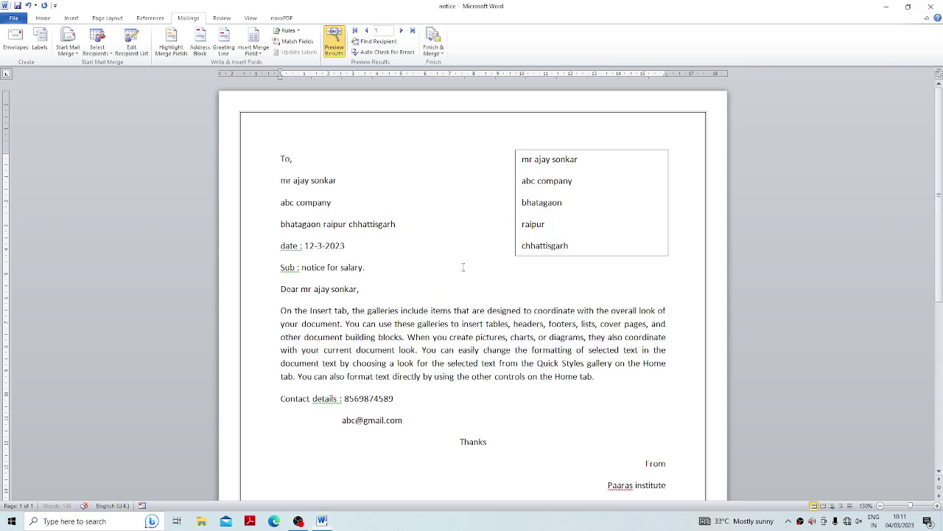
{"action": "left_click", "coordinate": [289, 30]}
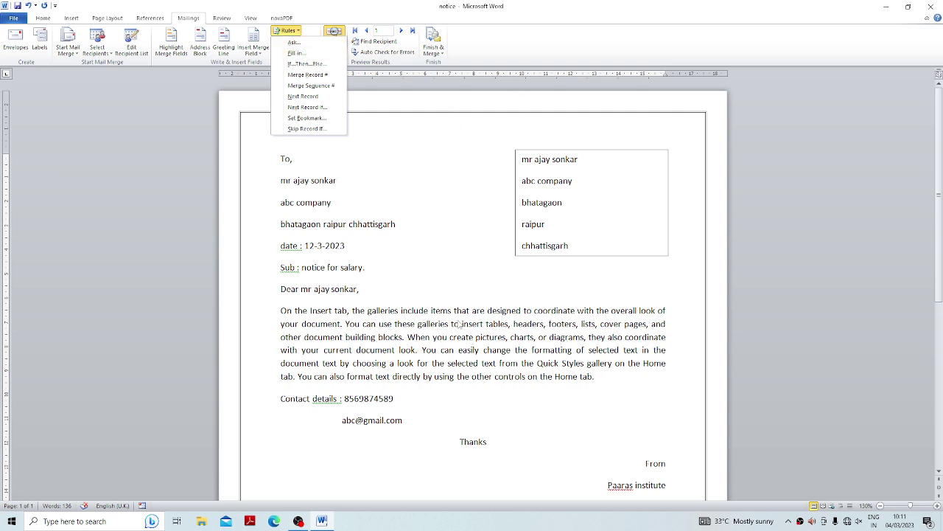
Insert a new line above 'To,' and type 'notice for' on it.
{"action": "left_click", "coordinate": [424, 364]}
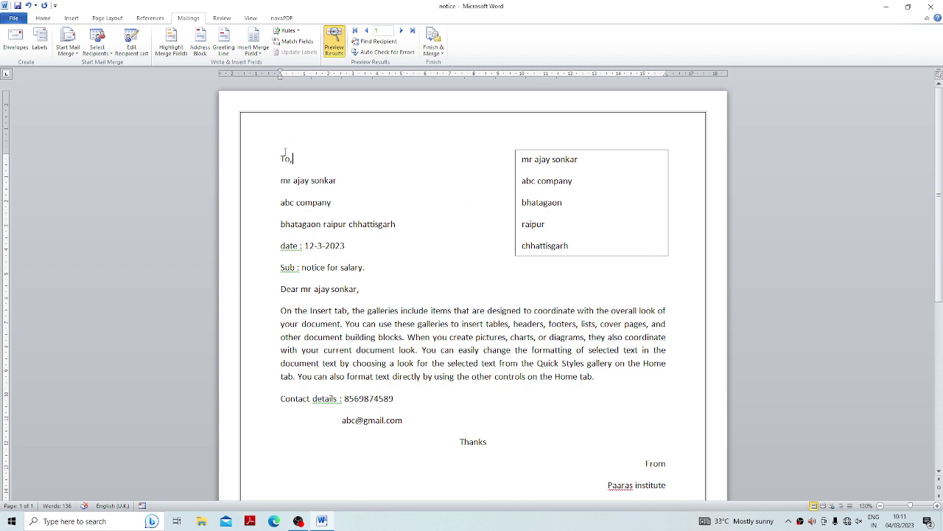
{"action": "key", "text": "Return"}
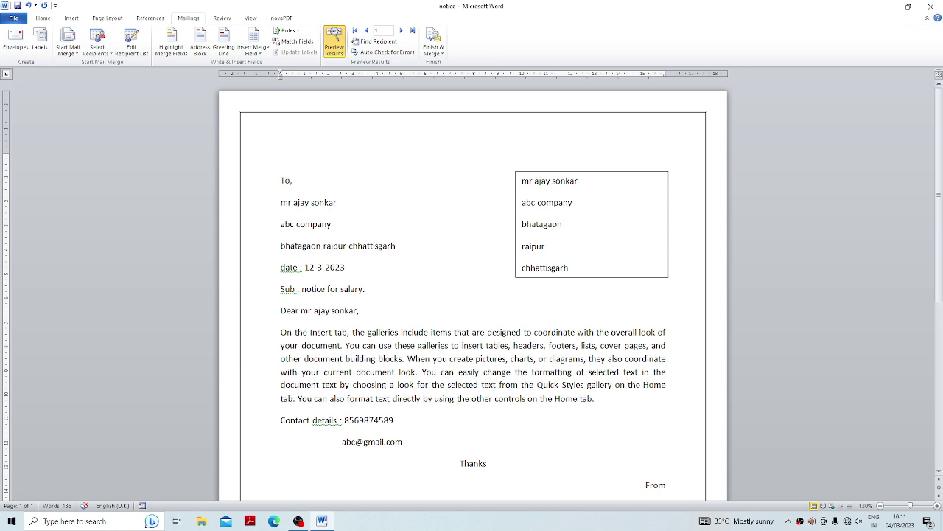
{"action": "type", "text": "notice for"}
Try centring the top line at 18 pt, then undo the change.
{"action": "left_click", "coordinate": [43, 17]}
{"action": "left_click", "coordinate": [225, 48]}
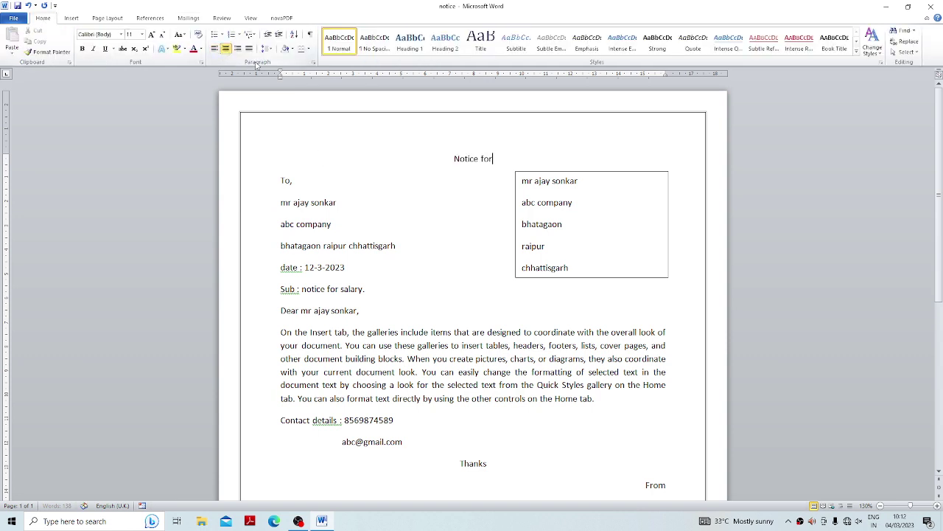
{"action": "left_click", "coordinate": [129, 34]}
{"action": "type", "text": "18"}
{"action": "key", "text": "ctrl+z"}
{"action": "key", "text": "ctrl+z"}
{"action": "key", "text": "ctrl+z"}
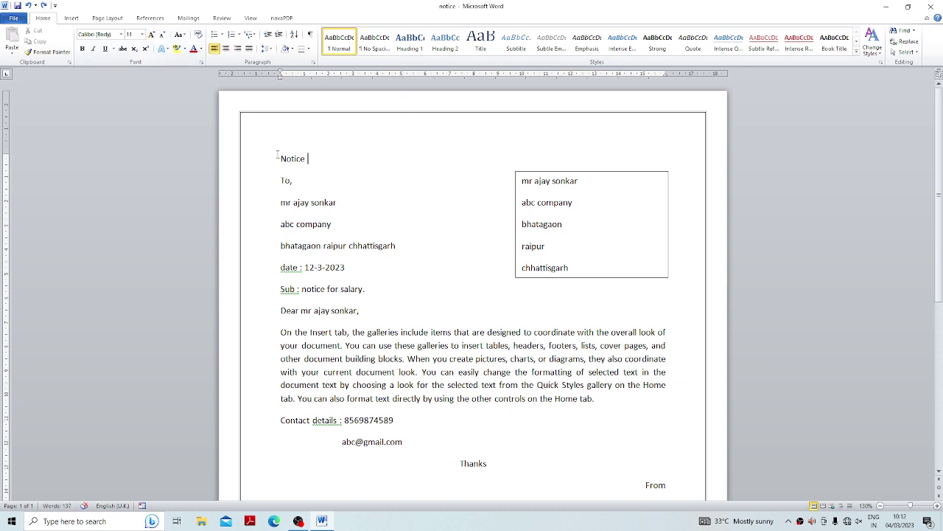
Make 'Notice' a centred, 20 pt, bold, italic, red heading and add 'for' after it.
{"action": "left_click_drag", "start_coordinate": [278, 159], "coordinate": [311, 158]}
{"action": "left_click", "coordinate": [225, 48]}
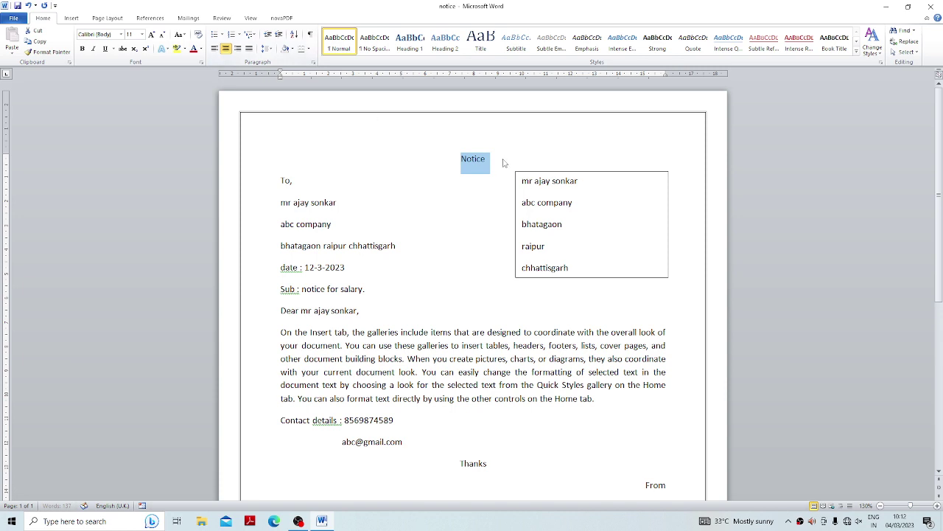
{"action": "left_click", "coordinate": [151, 35]}
{"action": "left_click", "coordinate": [151, 34]}
{"action": "left_click", "coordinate": [151, 35]}
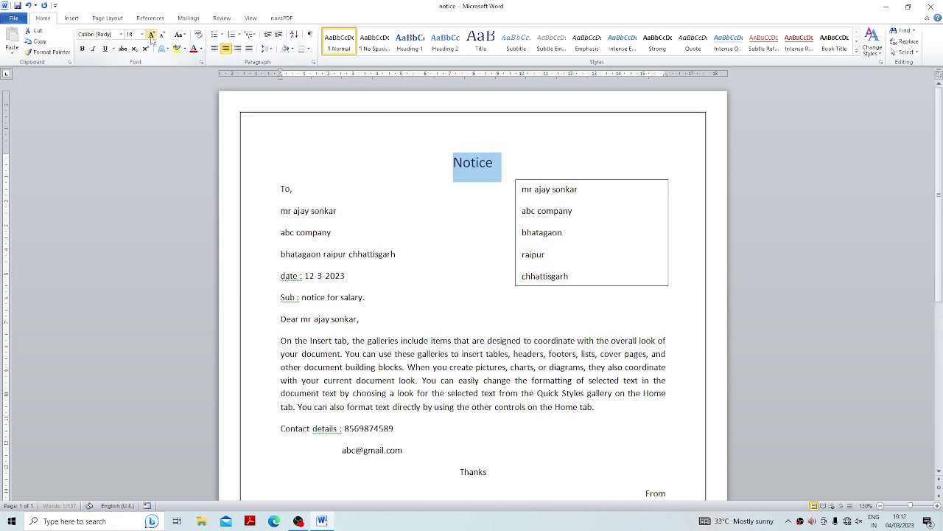
{"action": "left_click", "coordinate": [151, 35]}
{"action": "left_click", "coordinate": [152, 34]}
{"action": "left_click", "coordinate": [82, 48]}
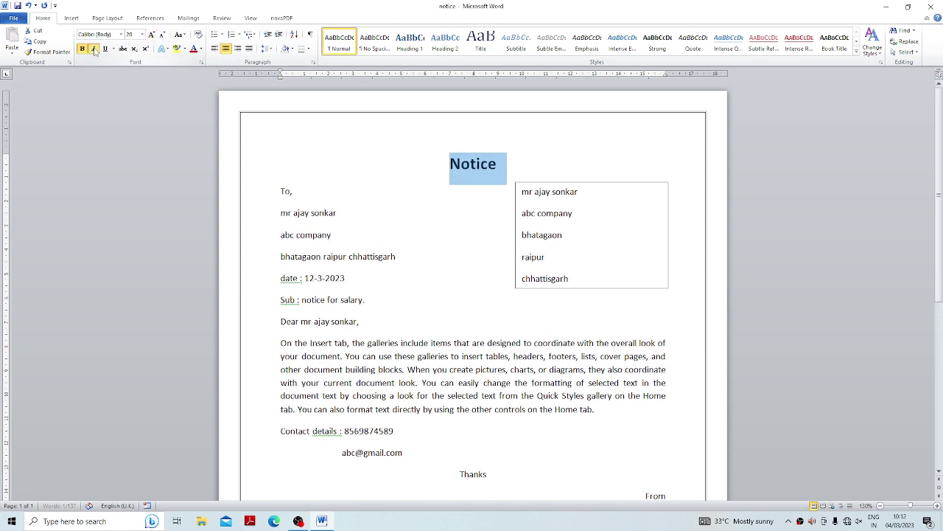
{"action": "left_click", "coordinate": [93, 48]}
{"action": "left_click", "coordinate": [193, 48]}
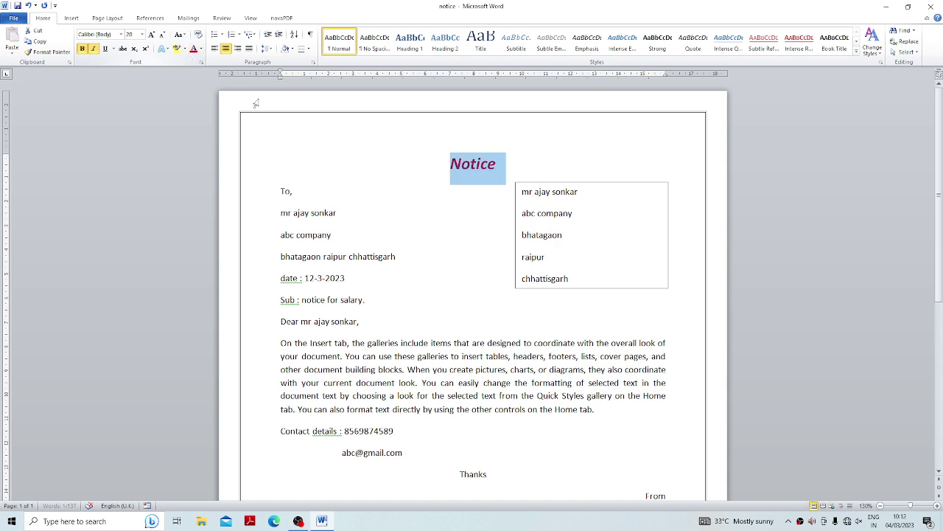
{"action": "left_click", "coordinate": [505, 165]}
{"action": "type", "text": "for"}
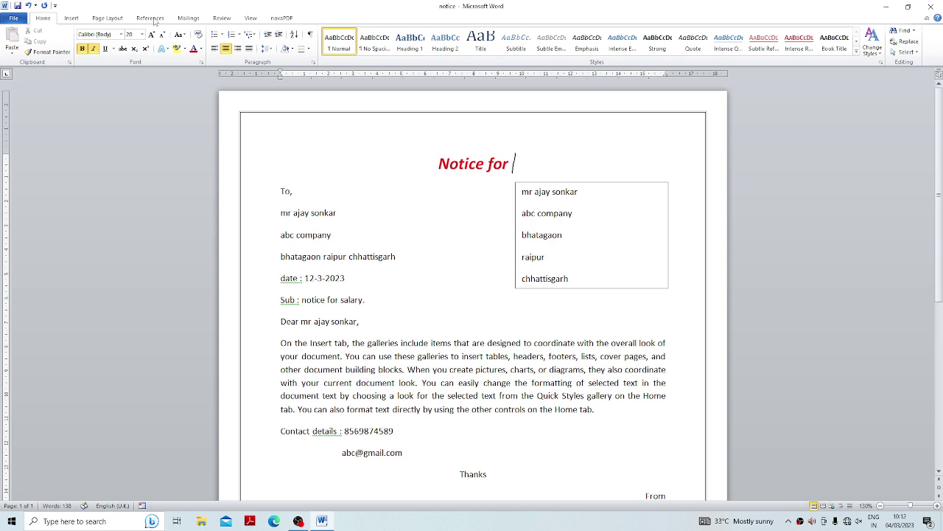
Add an Ask field with bookmark 'notice', asked once, leaving its answer blank.
{"action": "left_click", "coordinate": [250, 20]}
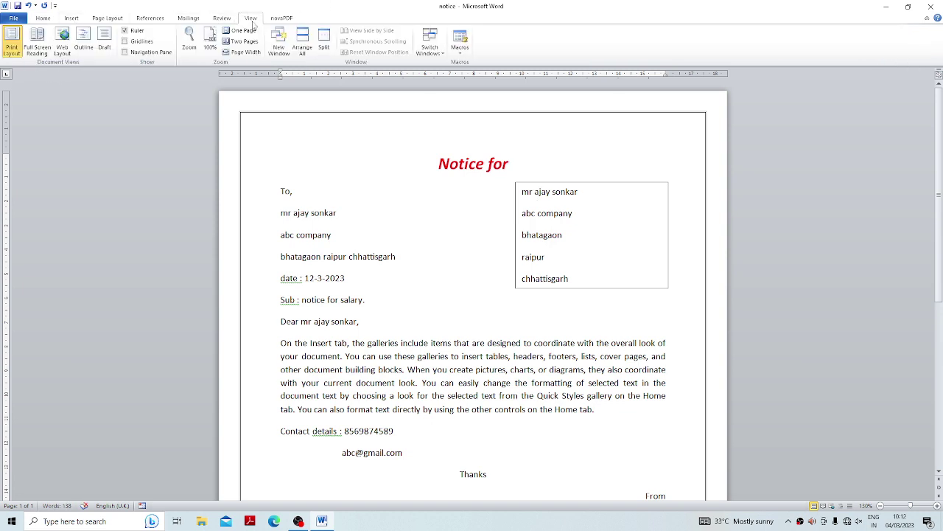
{"action": "left_click", "coordinate": [188, 18]}
{"action": "left_click", "coordinate": [295, 31]}
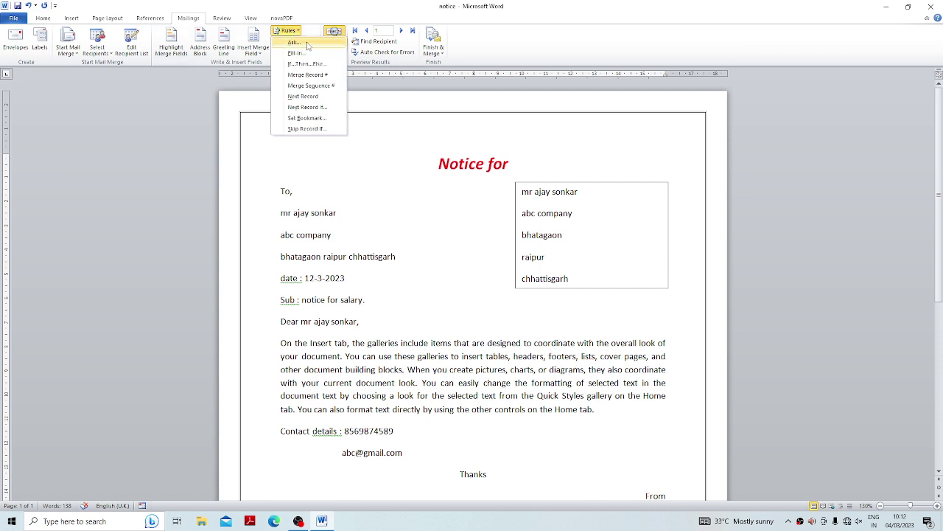
{"action": "left_click", "coordinate": [309, 41]}
{"action": "left_click_drag", "start_coordinate": [463, 149], "coordinate": [271, 94]}
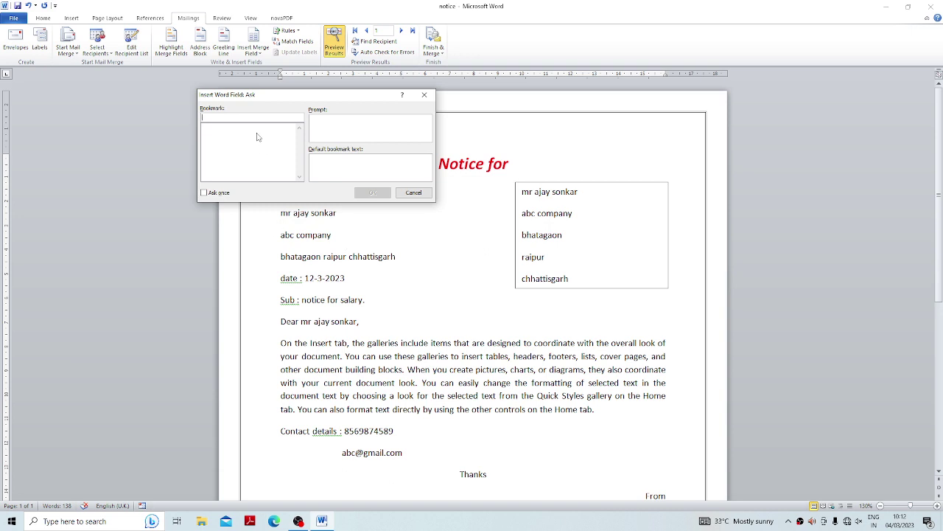
{"action": "type", "text": "notice"}
{"action": "double_click", "coordinate": [230, 117]}
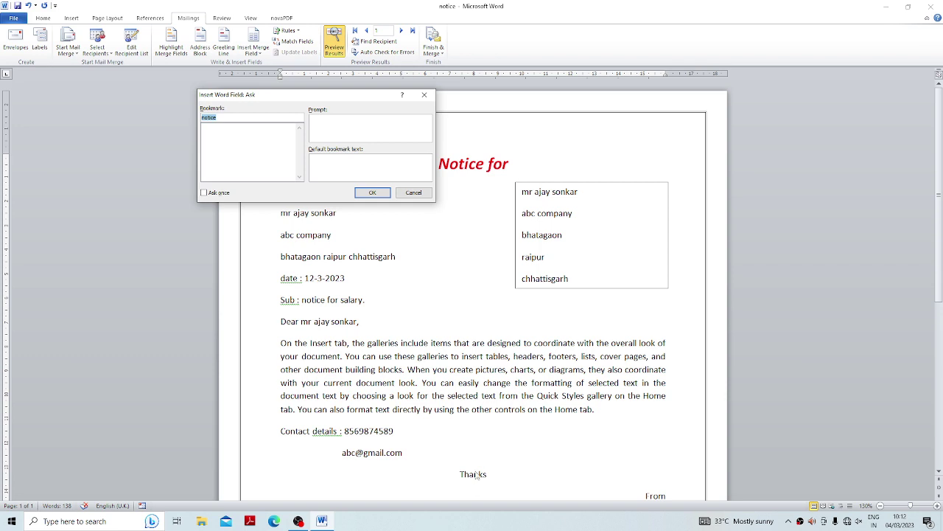
{"action": "left_click", "coordinate": [368, 136]}
{"action": "left_click", "coordinate": [204, 194]}
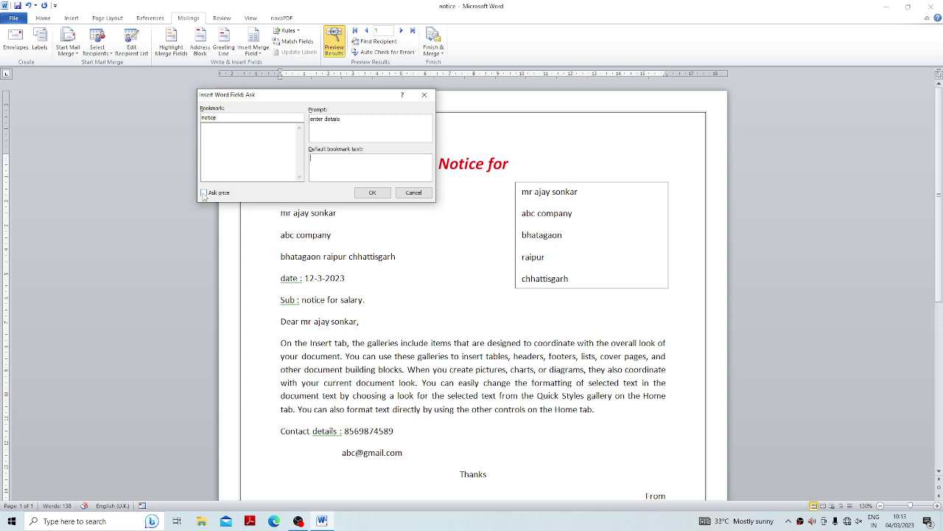
{"action": "left_click", "coordinate": [374, 193]}
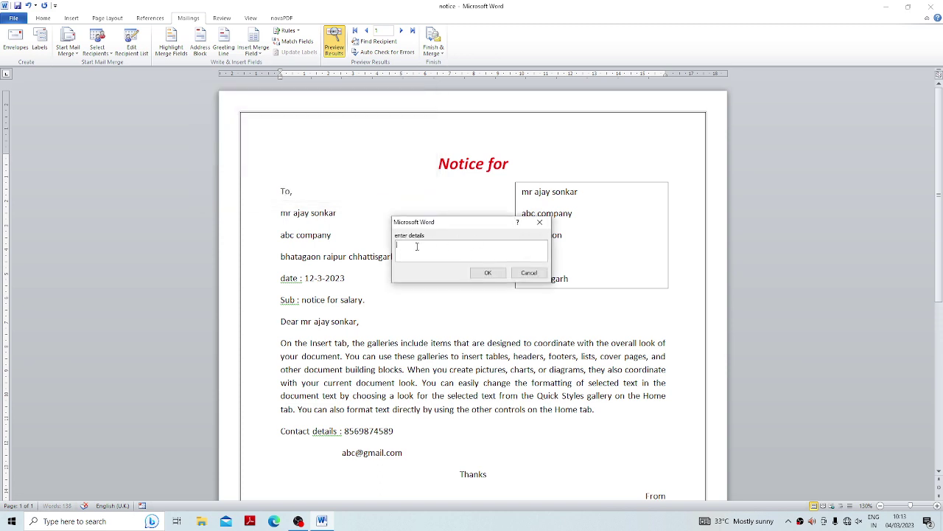
{"action": "left_click", "coordinate": [528, 273]}
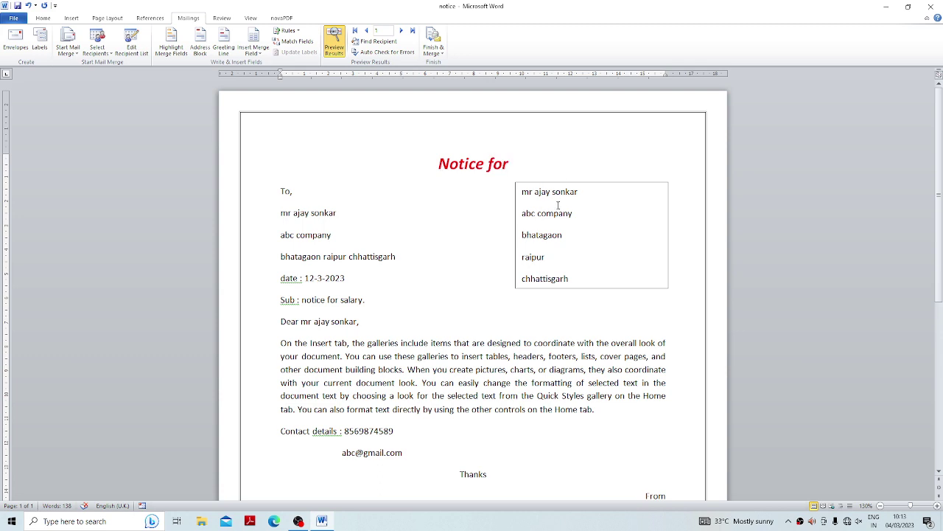
Insert a field containing 'notice' right after 'Notice for' in the heading.
{"action": "key", "text": "ctrl+F9"}
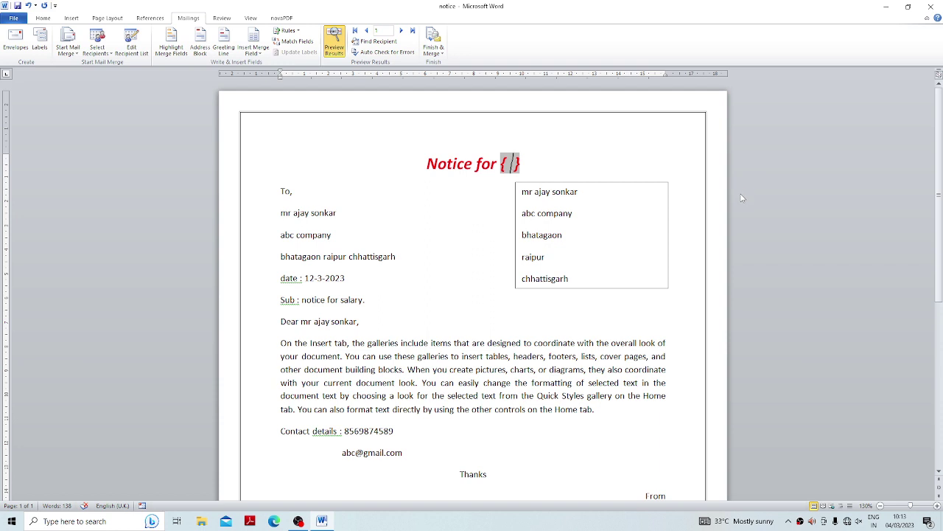
{"action": "type", "text": "notice"}
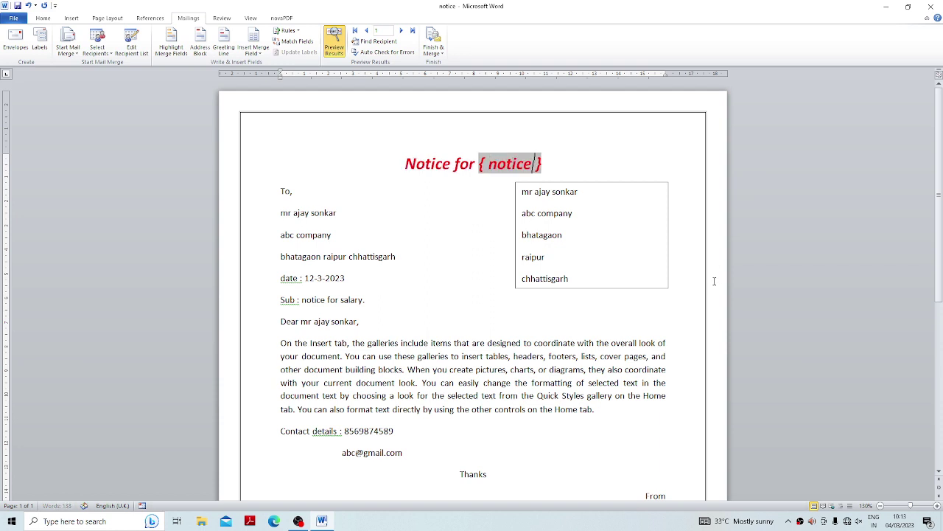
{"action": "left_click", "coordinate": [620, 152]}
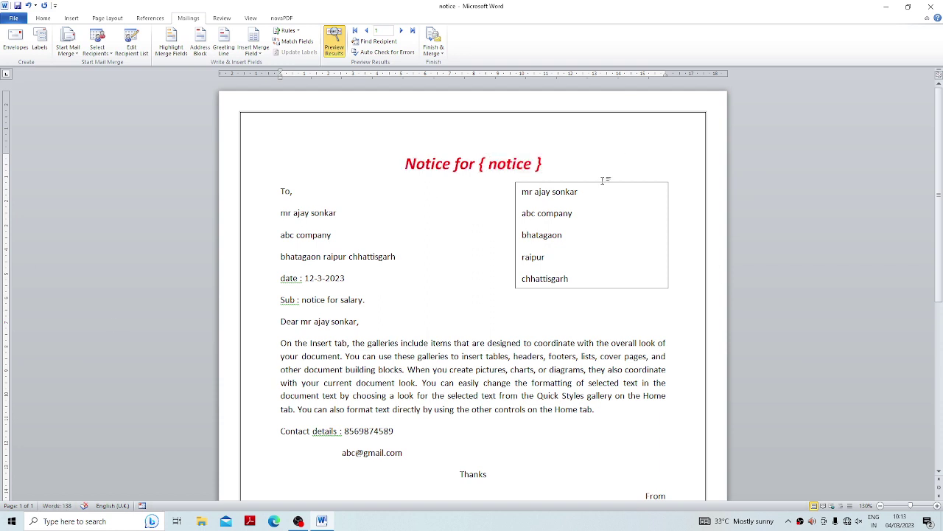
{"action": "left_click", "coordinate": [433, 48]}
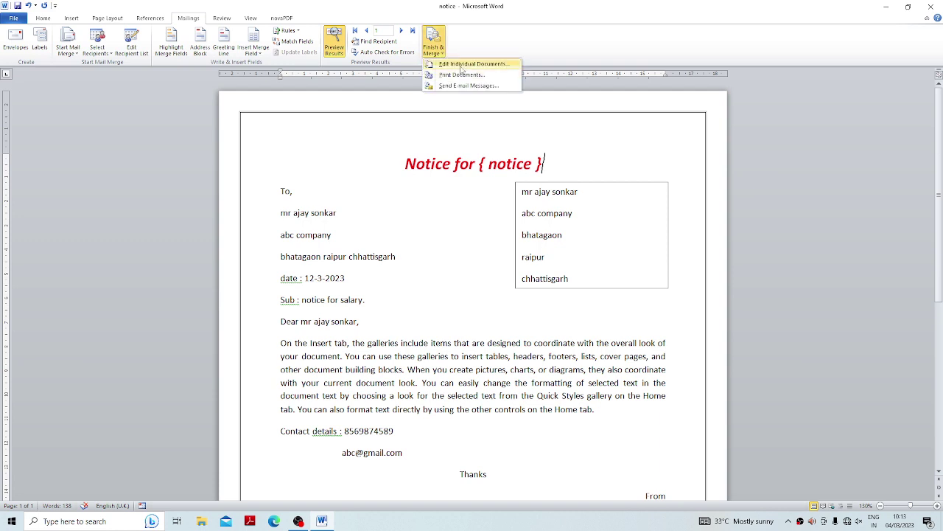
Merge all records into a new document, answering 'meetings' and date 12-3-2023.
{"action": "left_click", "coordinate": [465, 65]}
{"action": "left_click", "coordinate": [516, 219]}
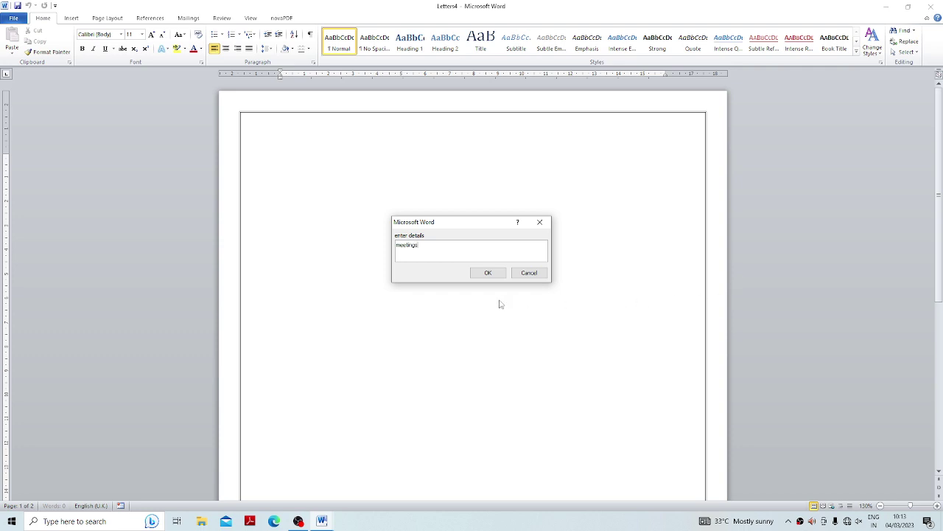
{"action": "left_click", "coordinate": [487, 274]}
{"action": "left_click", "coordinate": [490, 274]}
Scroll through the merged Letters4 and close it without saving.
{"action": "scroll", "coordinate": [494, 274], "scroll_direction": "down", "scroll_amount": 8}
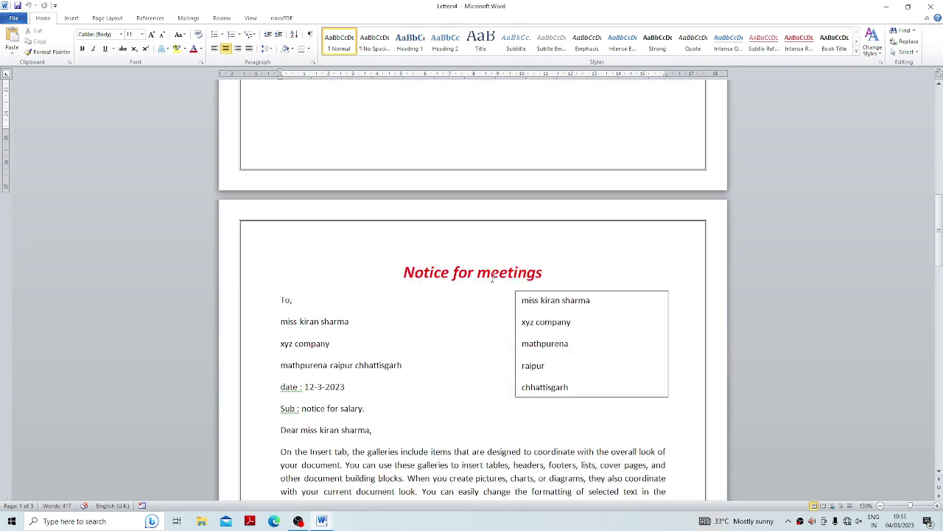
{"action": "scroll", "coordinate": [493, 276], "scroll_direction": "down", "scroll_amount": 10}
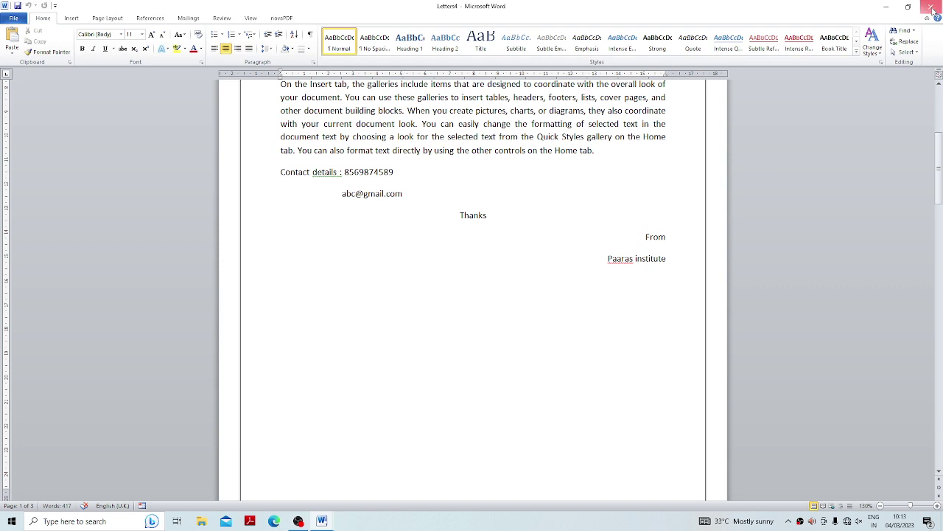
{"action": "left_click", "coordinate": [931, 6]}
{"action": "left_click", "coordinate": [471, 271]}
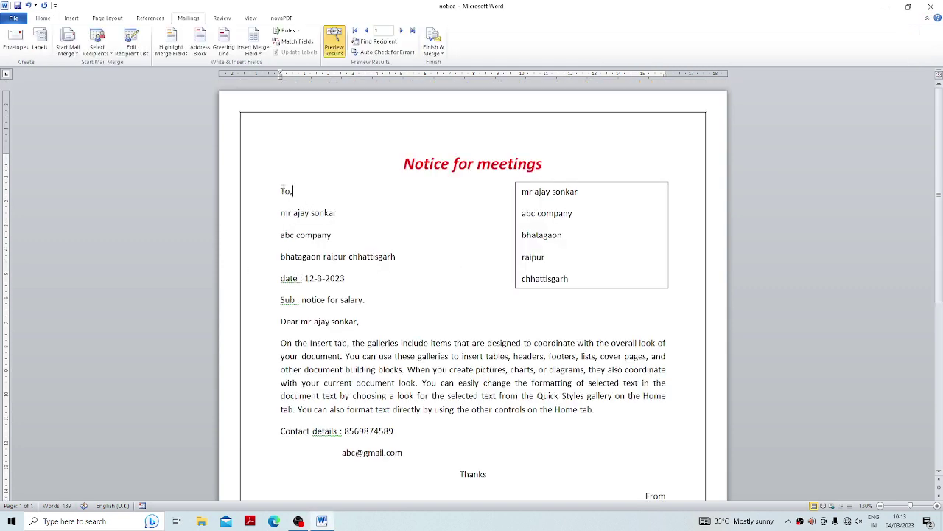
Insert an empty line between the 'Notice for meetings' heading and 'To,' and place the cursor there.
{"action": "left_click", "coordinate": [287, 30]}
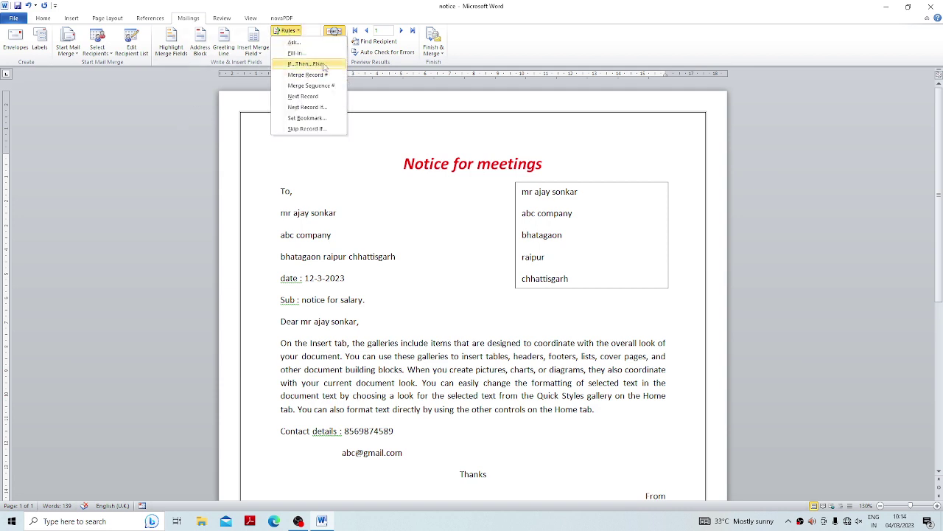
{"action": "left_click", "coordinate": [282, 192]}
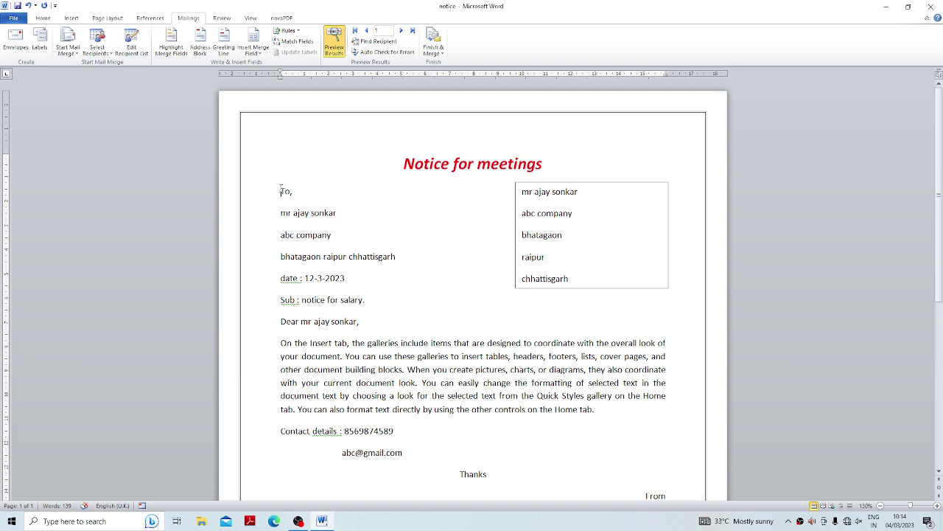
{"action": "key", "text": "Return"}
{"action": "left_click", "coordinate": [280, 191]}
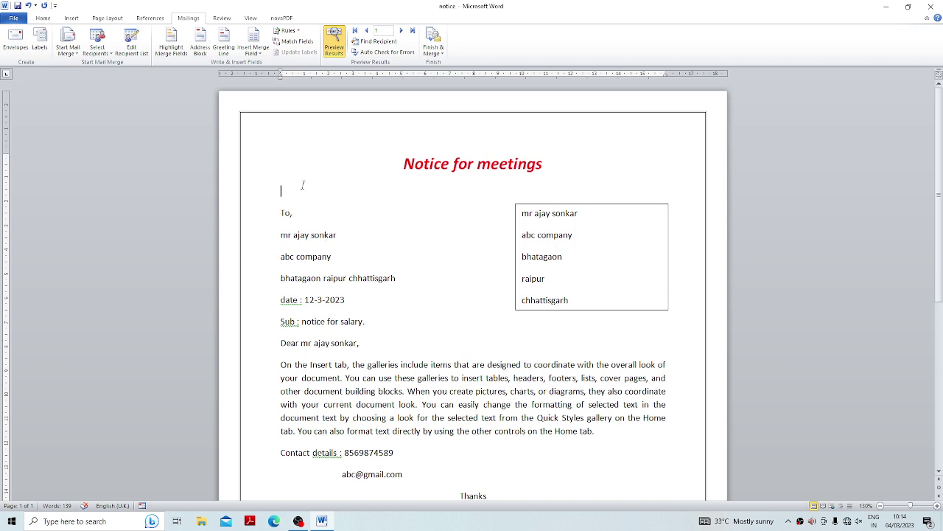
{"action": "left_click", "coordinate": [294, 34]}
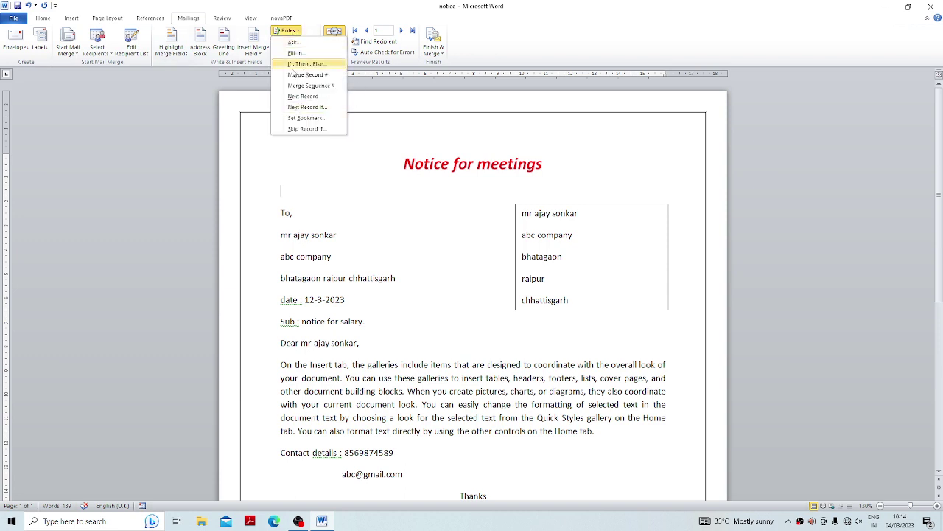
Insert an If…Then…Else field: if Title equals 'mr' show 'hiiii', otherwise 'hello'.
{"action": "left_click", "coordinate": [302, 64]}
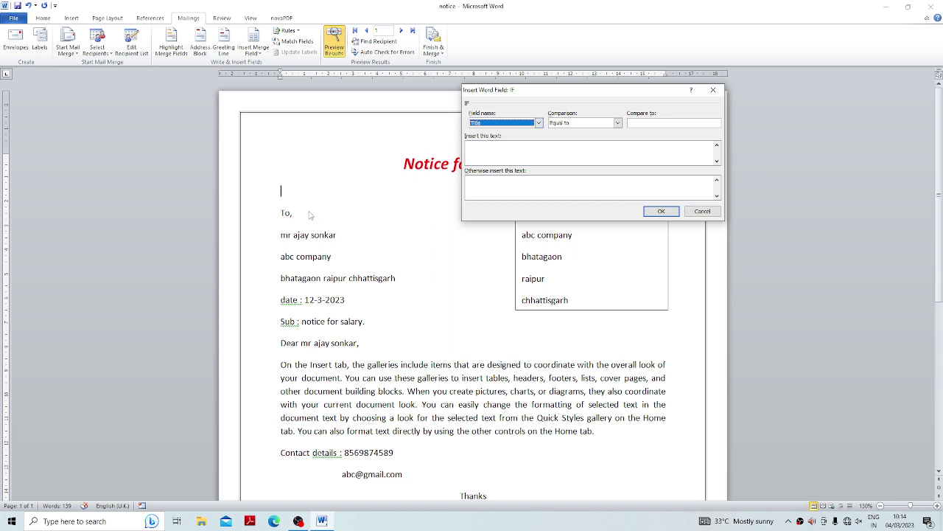
{"action": "left_click", "coordinate": [539, 123]}
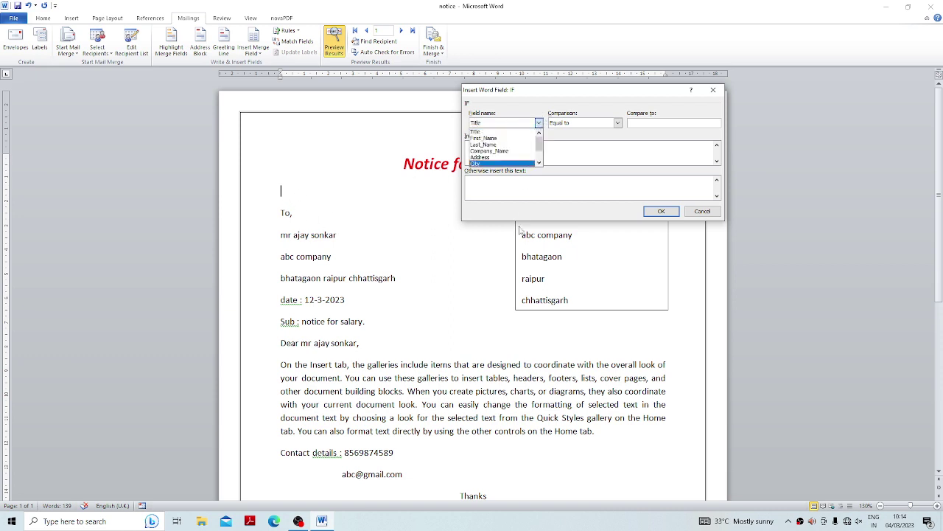
{"action": "left_click", "coordinate": [481, 132]}
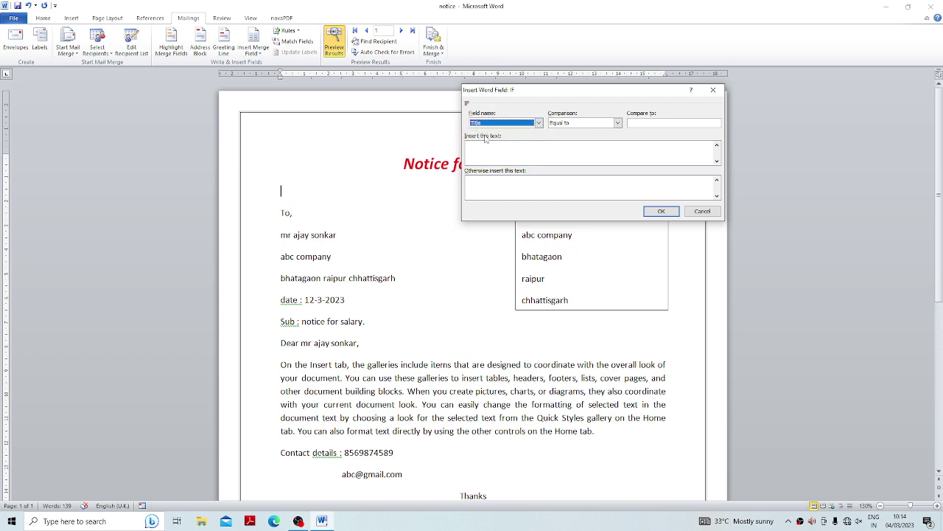
{"action": "left_click", "coordinate": [643, 124]}
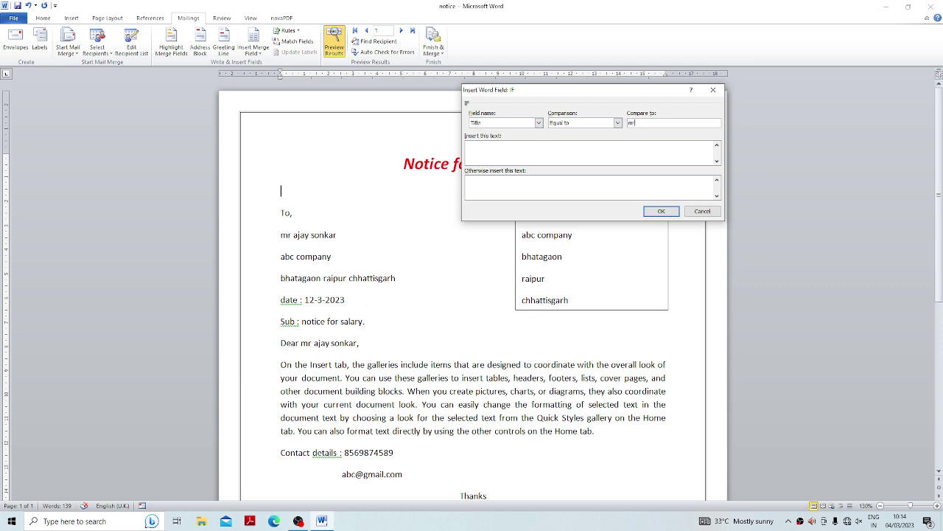
{"action": "left_click", "coordinate": [506, 155]}
{"action": "left_click", "coordinate": [661, 211]}
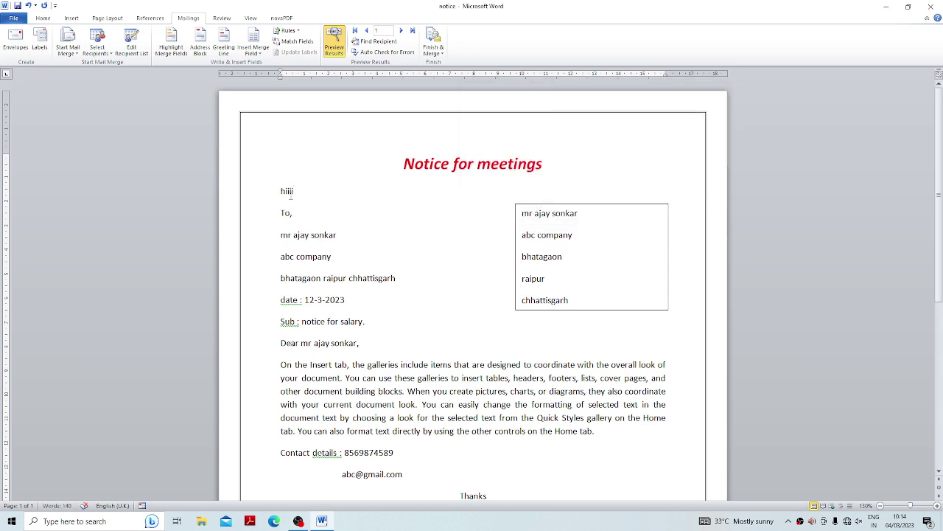
Merge all records into a new document again, accepting 'meetings' for the heading.
{"action": "left_click", "coordinate": [287, 235]}
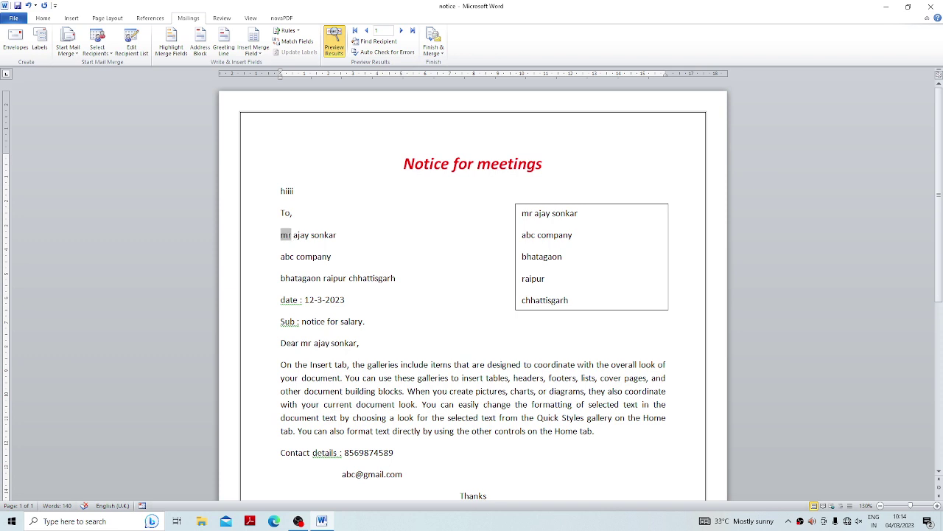
{"action": "left_click", "coordinate": [353, 234]}
{"action": "left_click", "coordinate": [435, 44]}
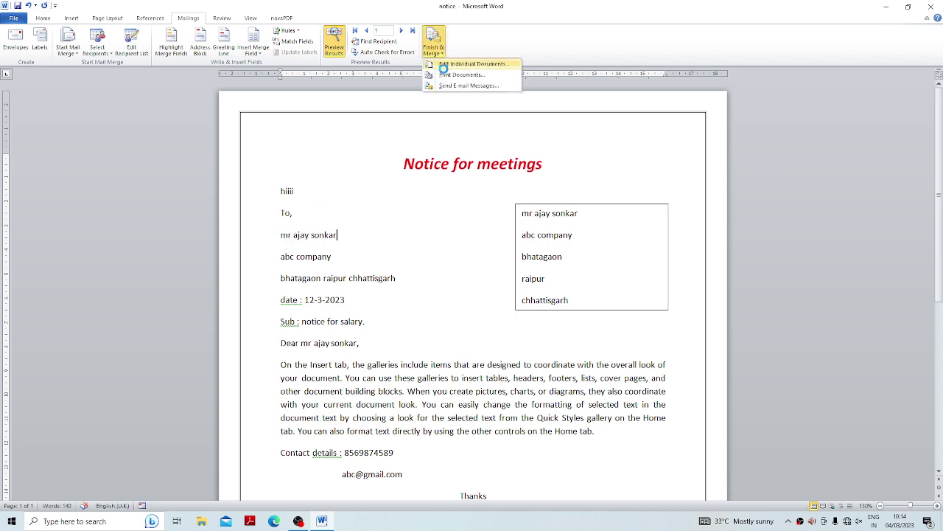
{"action": "left_click", "coordinate": [446, 65]}
{"action": "left_click", "coordinate": [518, 219]}
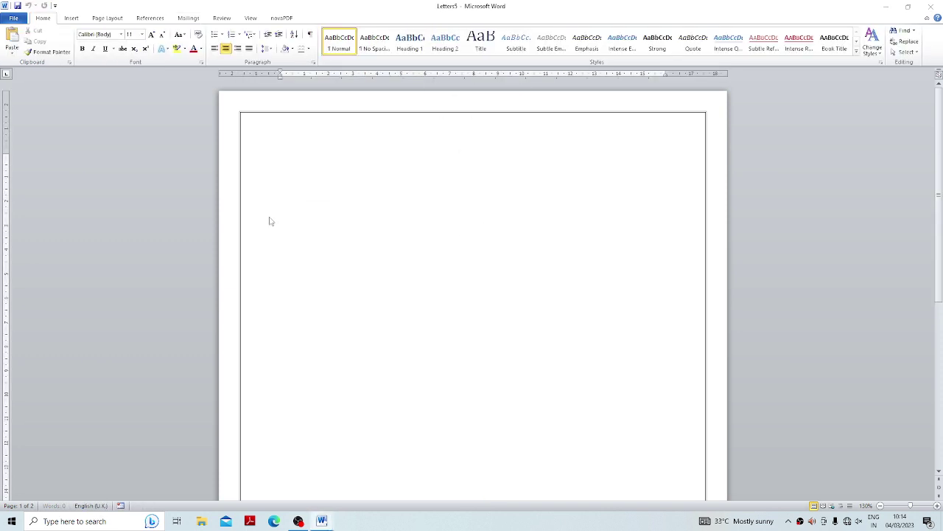
{"action": "left_click", "coordinate": [486, 273]}
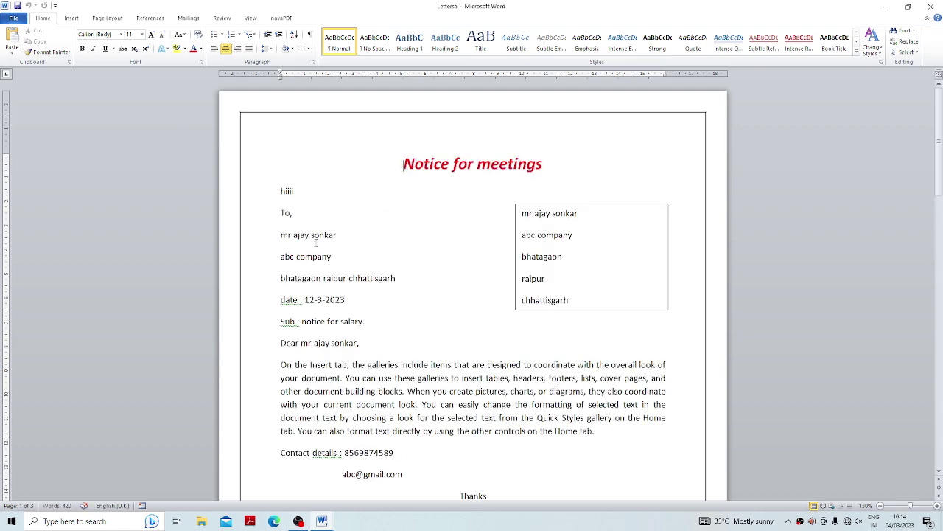
Check Letters5 greetings ('hiiii' for mr, 'hello' otherwise), then close it without saving.
{"action": "scroll", "coordinate": [315, 243], "scroll_direction": "down", "scroll_amount": 15}
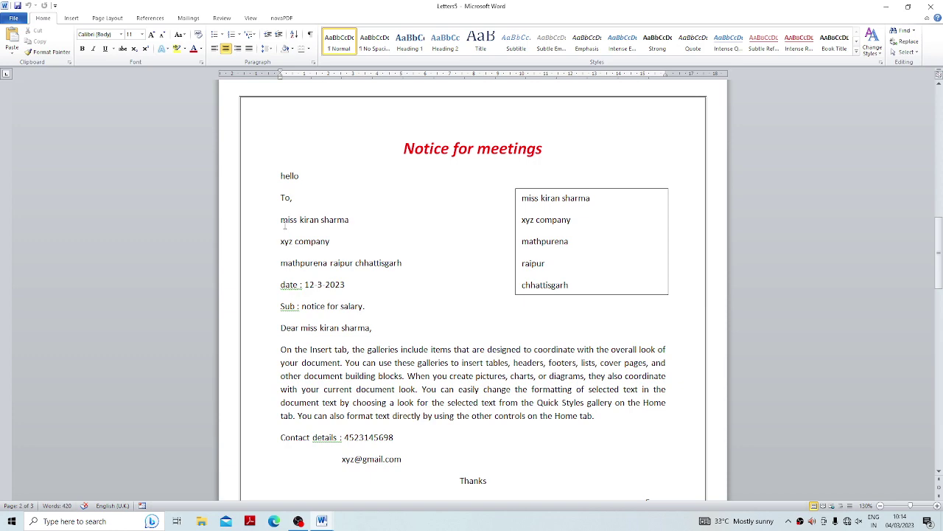
{"action": "left_click_drag", "start_coordinate": [285, 221], "coordinate": [348, 221]}
{"action": "left_click", "coordinate": [316, 177]}
{"action": "left_click_drag", "start_coordinate": [316, 177], "coordinate": [281, 177]}
{"action": "scroll", "coordinate": [440, 225], "scroll_direction": "down", "scroll_amount": 5}
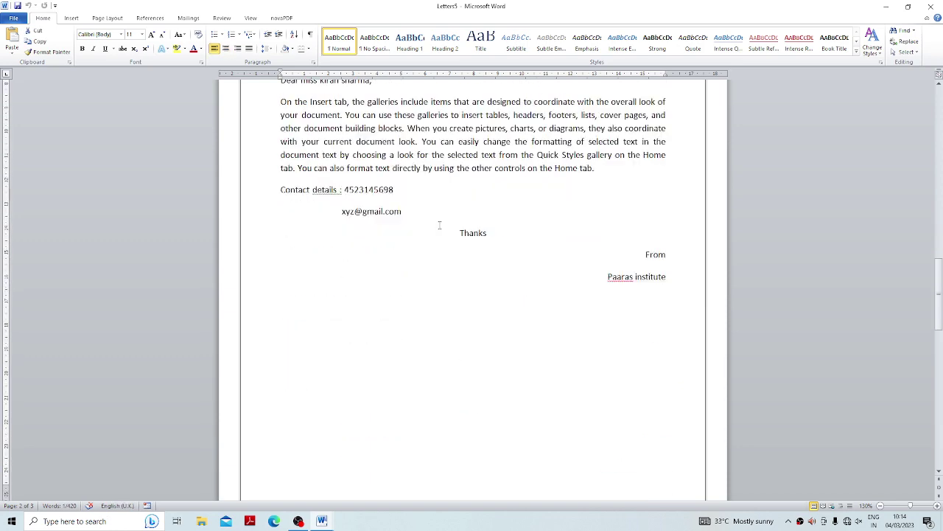
{"action": "scroll", "coordinate": [439, 224], "scroll_direction": "down", "scroll_amount": 15}
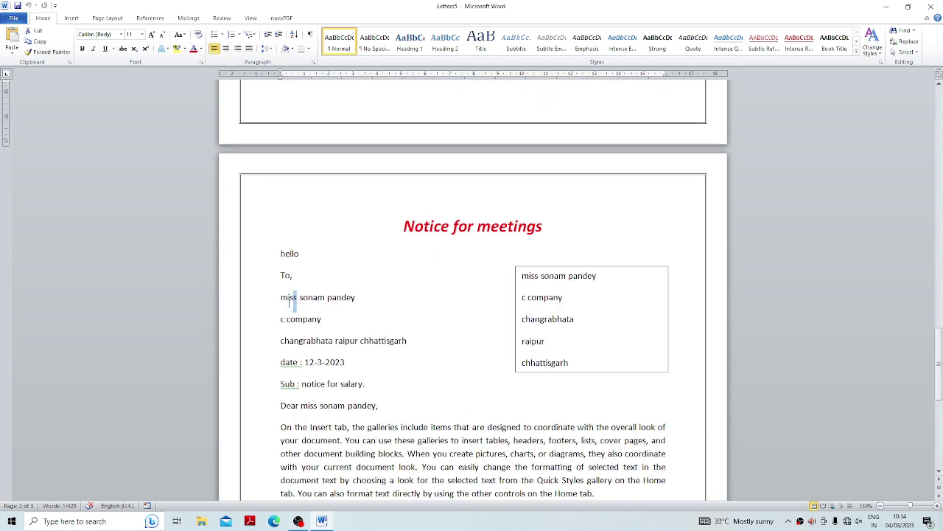
{"action": "left_click", "coordinate": [224, 255]}
{"action": "left_click", "coordinate": [293, 275]}
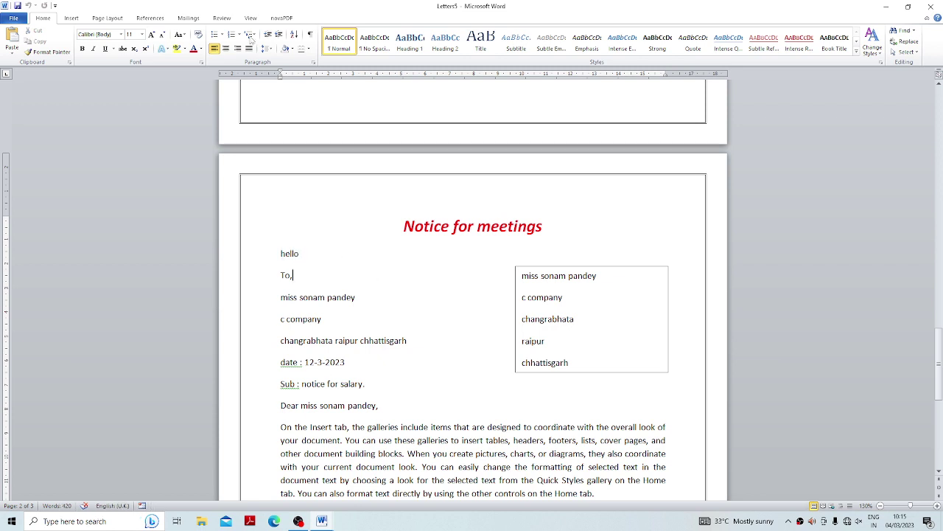
{"action": "left_click", "coordinate": [931, 7]}
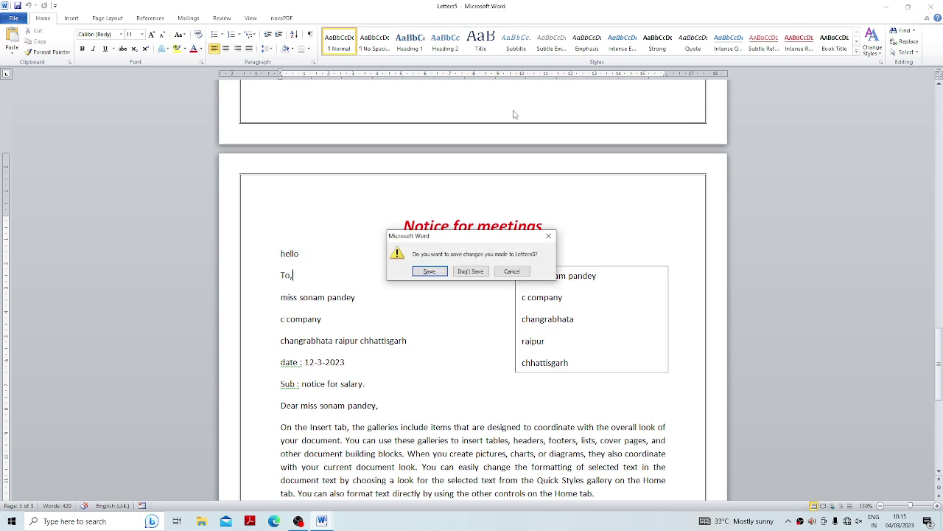
{"action": "left_click", "coordinate": [476, 271]}
{"action": "left_click", "coordinate": [289, 30]}
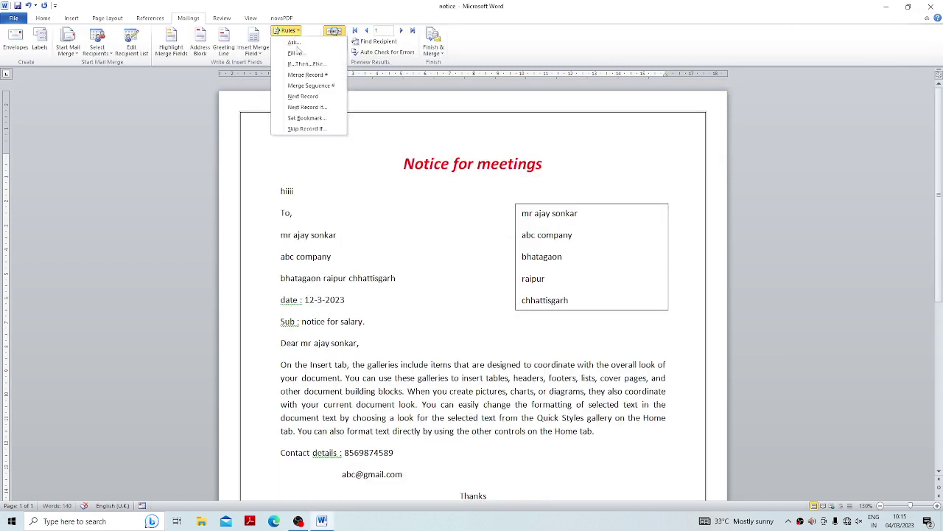
{"action": "left_click", "coordinate": [389, 224]}
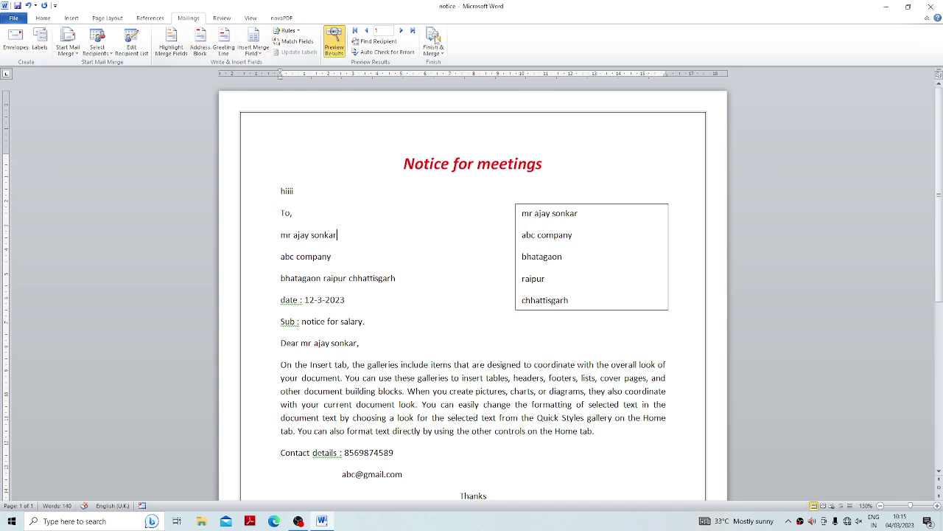
{"action": "left_click", "coordinate": [223, 19]}
{"action": "left_click", "coordinate": [254, 21]}
{"action": "left_click", "coordinate": [228, 21]}
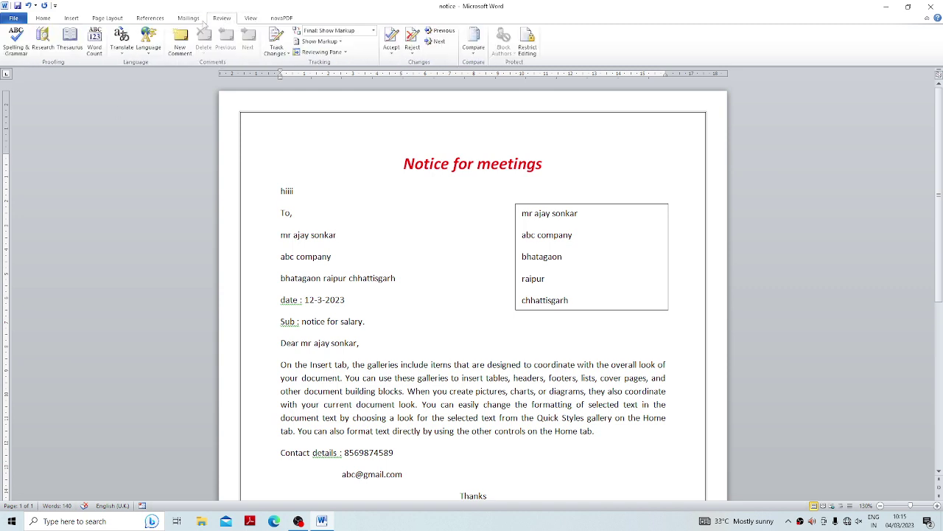
{"action": "left_click", "coordinate": [188, 19]}
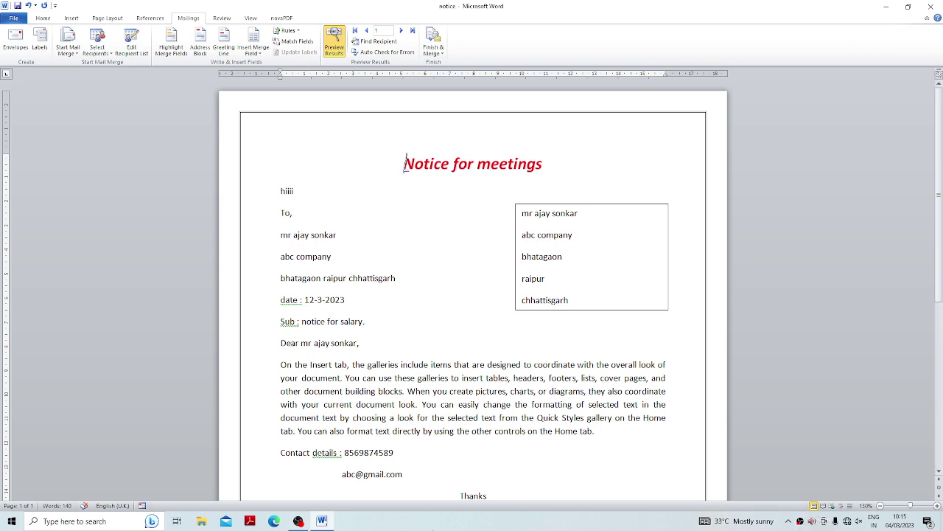
{"action": "left_click", "coordinate": [298, 521]}
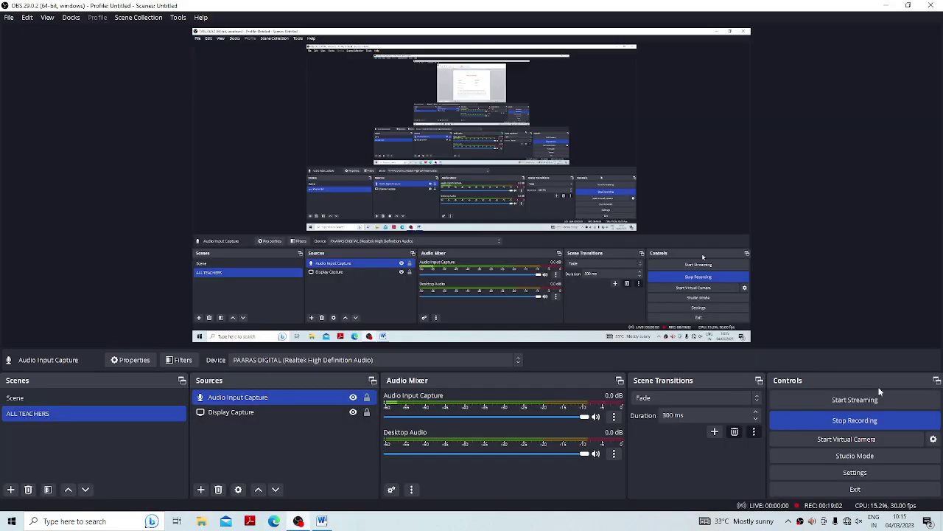